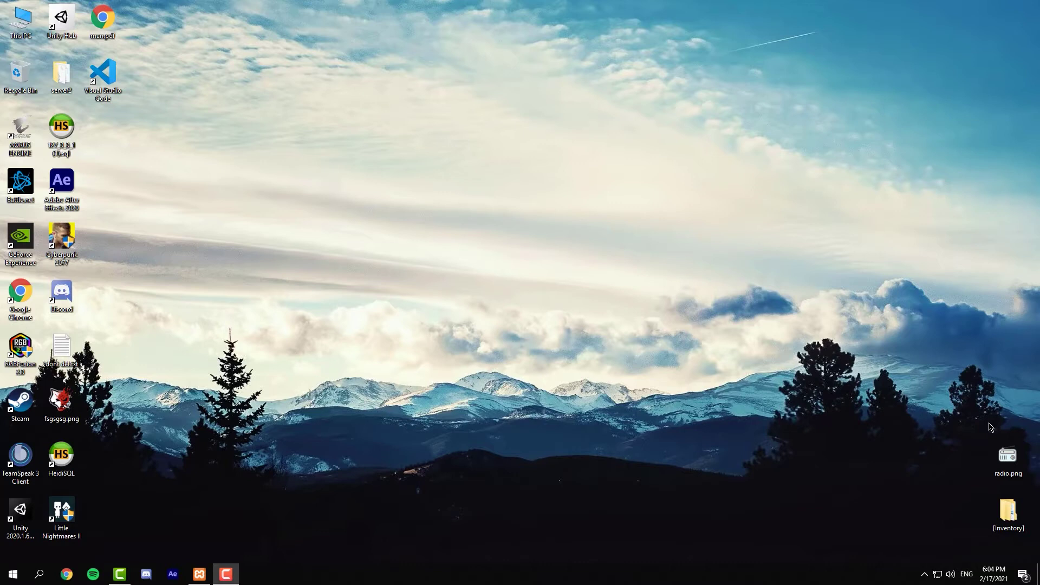
Step: Examine the esx_inventoryhud, esx_inventoryhud_trunk and pNotify entries in the desktop's [Inventory] folder and close its window
{"action": "left_click_drag", "start_coordinate": [864, 366], "coordinate": [1020, 511]}
{"action": "left_click", "coordinate": [975, 521]}
{"action": "double_click", "coordinate": [1007, 515]}
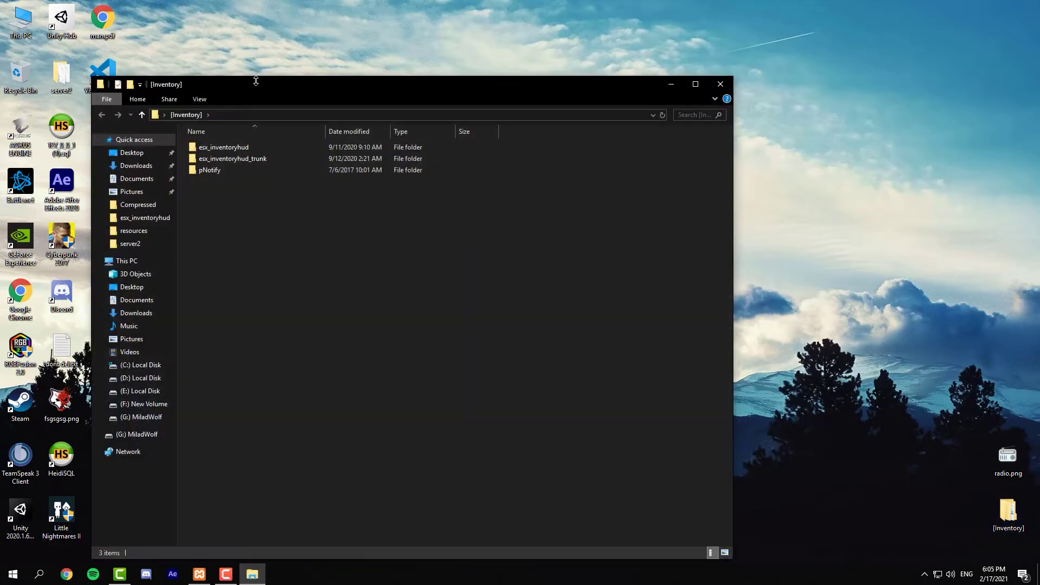
{"action": "left_click_drag", "start_coordinate": [256, 81], "coordinate": [723, 87]}
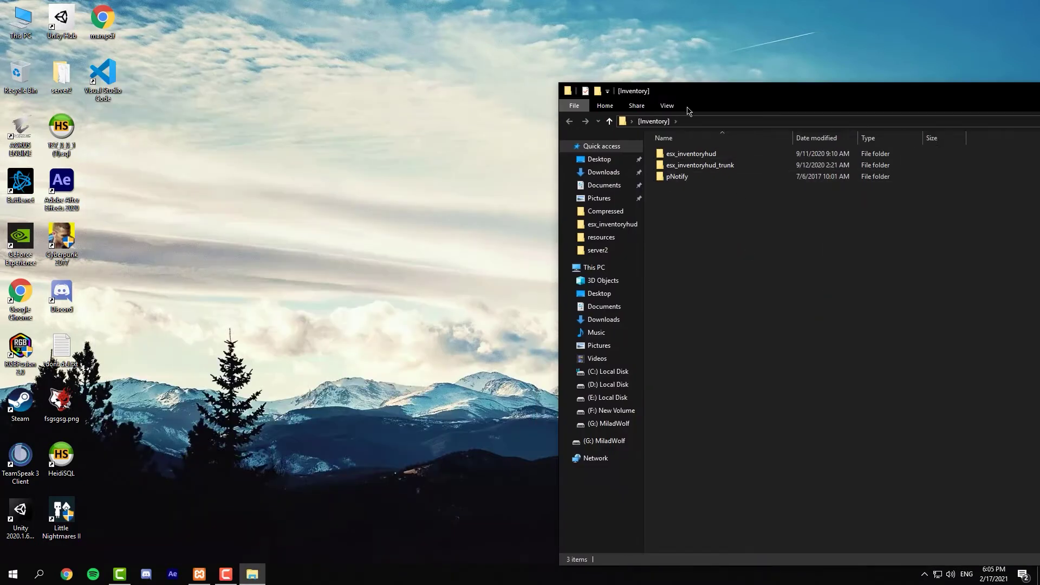
{"action": "left_click", "coordinate": [680, 169]}
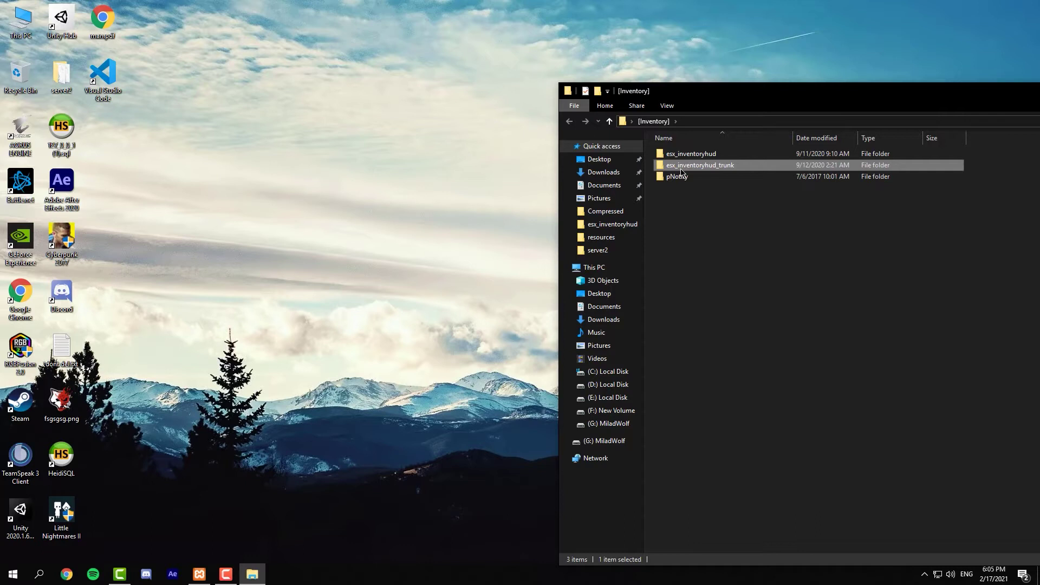
{"action": "left_click", "coordinate": [698, 179]}
{"action": "left_click", "coordinate": [693, 158]}
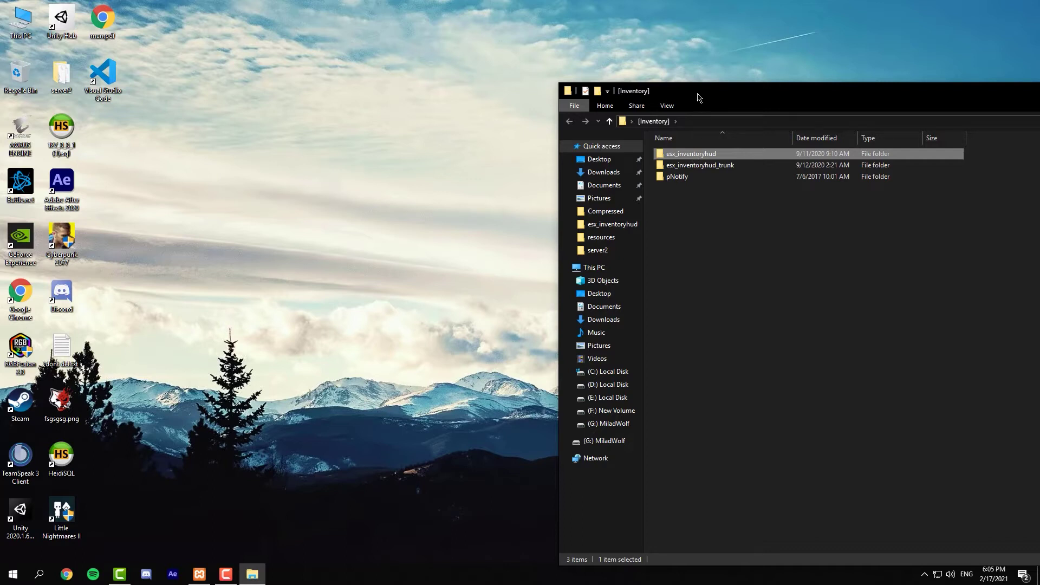
{"action": "left_click_drag", "start_coordinate": [690, 99], "coordinate": [417, 74]}
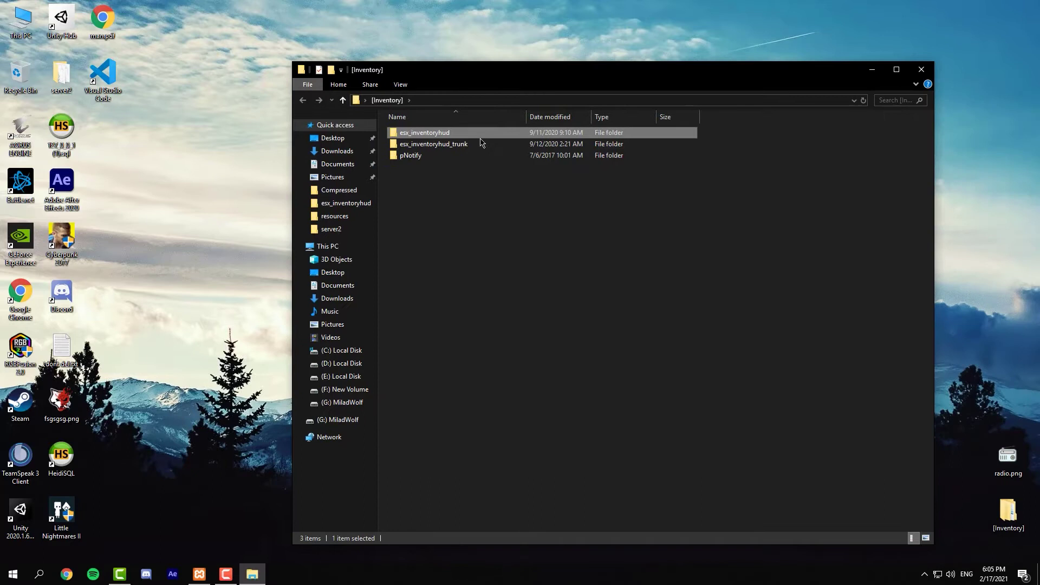
{"action": "left_click", "coordinate": [927, 70]}
Step: Copy the desktop's [Inventory] folder into the resources folder of server2
{"action": "right_click", "coordinate": [1008, 512]}
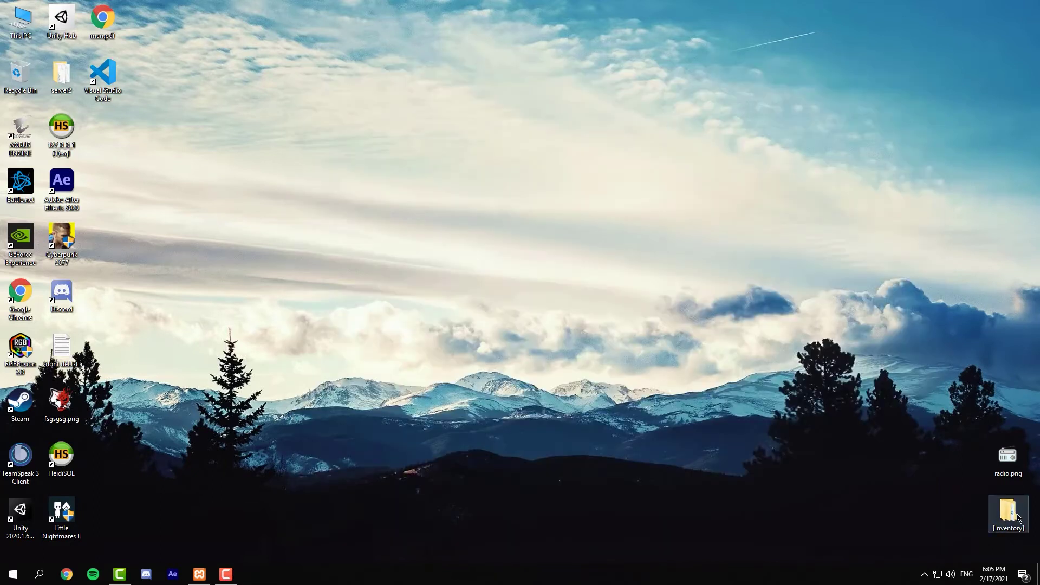
{"action": "key", "text": "Escape"}
{"action": "double_click", "coordinate": [61, 76]}
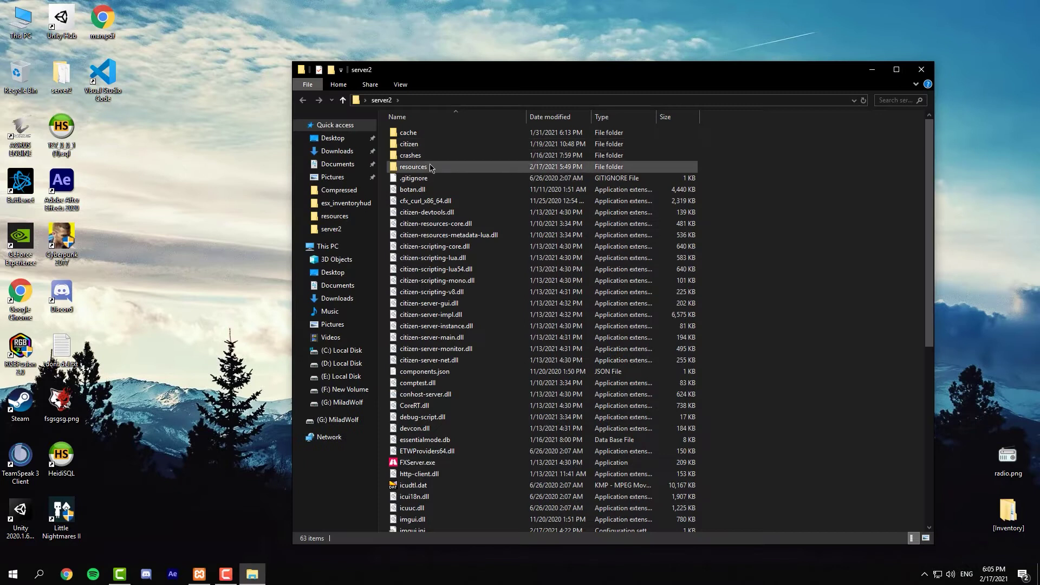
{"action": "double_click", "coordinate": [430, 166]}
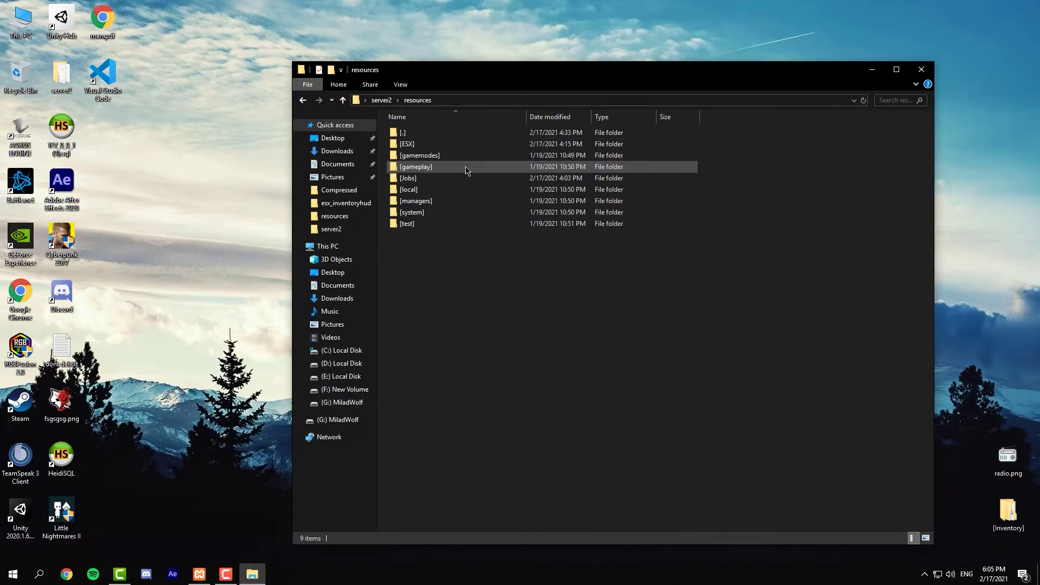
{"action": "right_click", "coordinate": [464, 261]}
{"action": "left_click", "coordinate": [488, 335]}
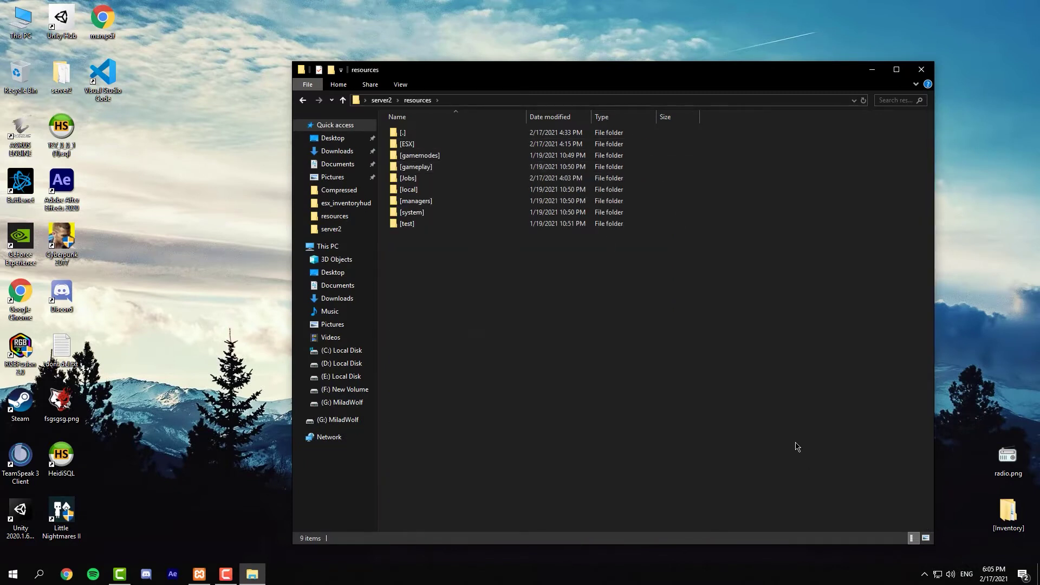
Step: Inspect the esx_inventoryhud, esx_inventoryhud_trunk and pNotify folders inside the [Inventory] copy in the server resources
{"action": "double_click", "coordinate": [412, 235]}
{"action": "double_click", "coordinate": [425, 132]}
{"action": "key", "text": "BackSpace"}
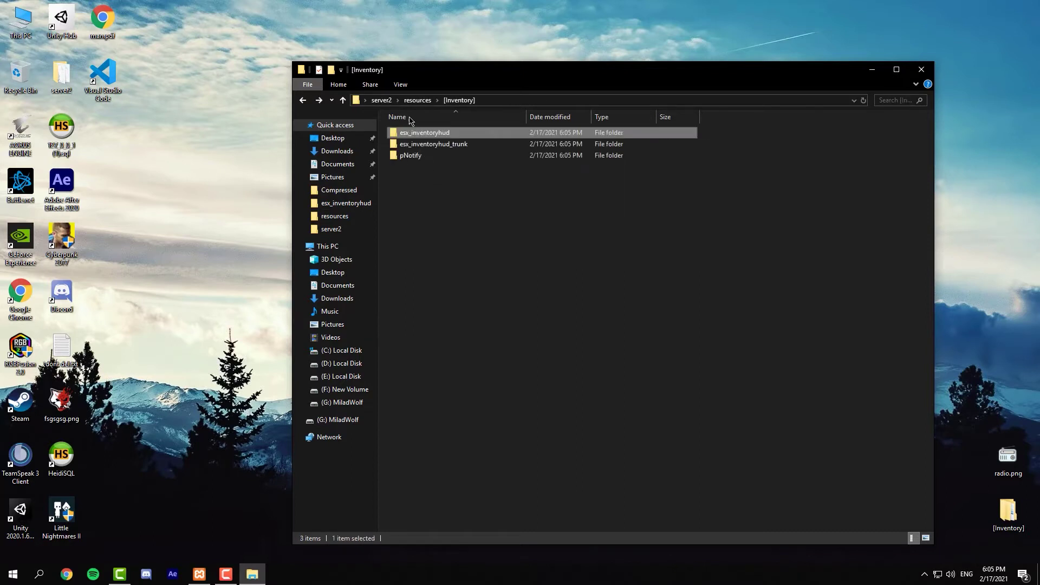
{"action": "double_click", "coordinate": [425, 144]}
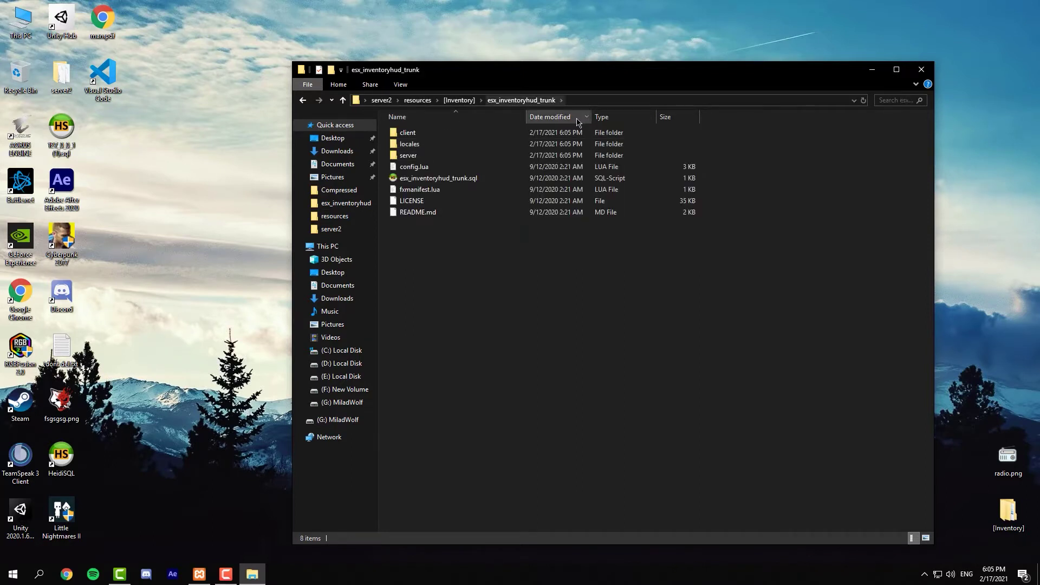
{"action": "key", "text": "BackSpace"}
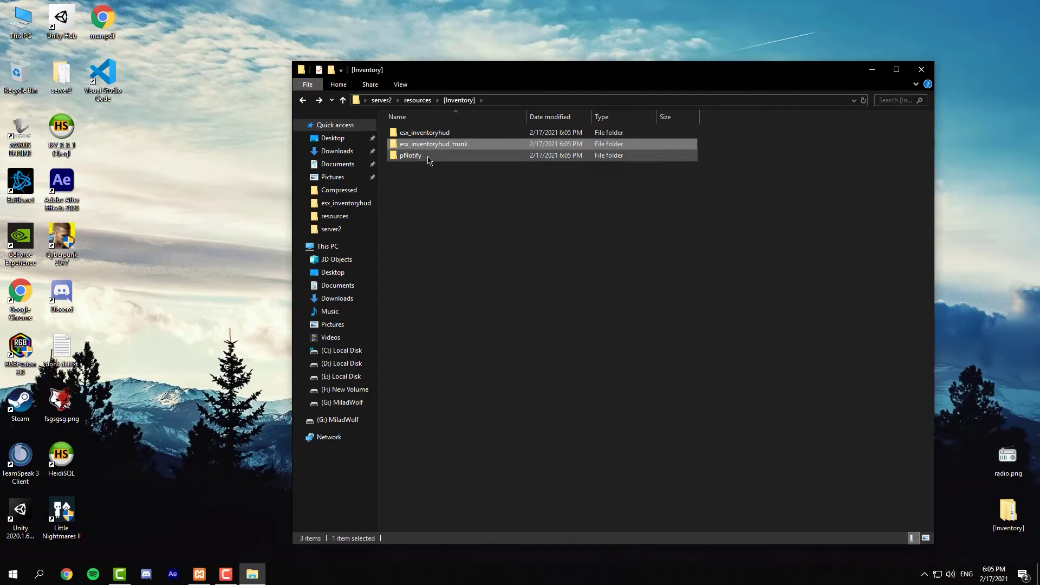
{"action": "left_click", "coordinate": [426, 156]}
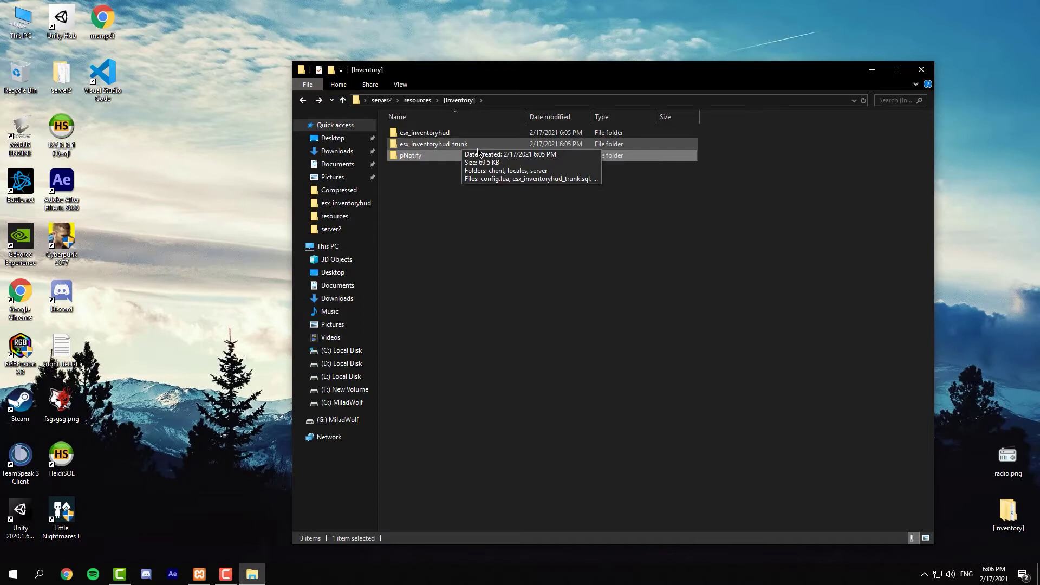
{"action": "left_click", "coordinate": [481, 189]}
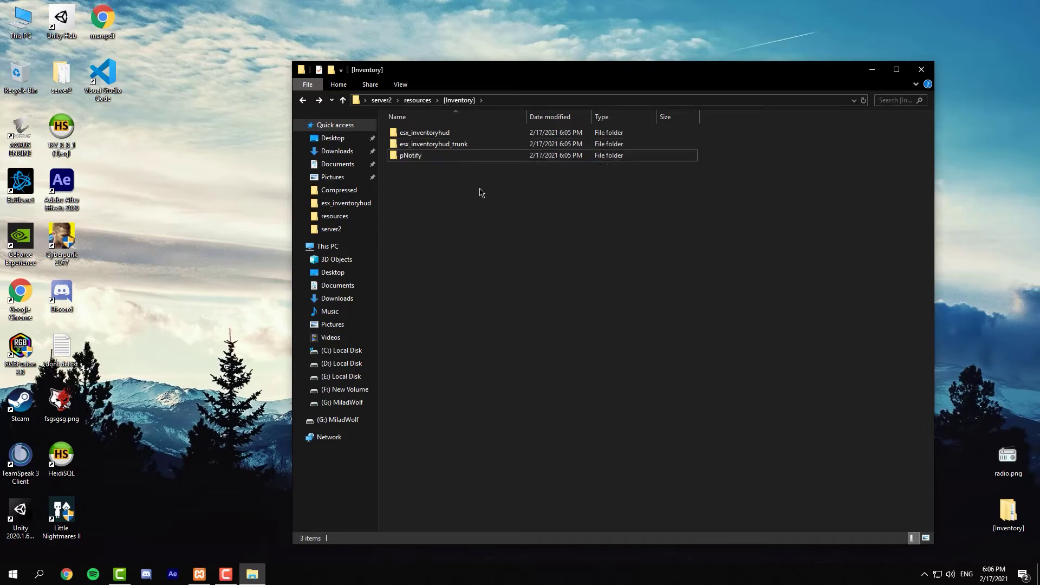
{"action": "left_click", "coordinate": [434, 133]}
{"action": "left_click", "coordinate": [432, 155]}
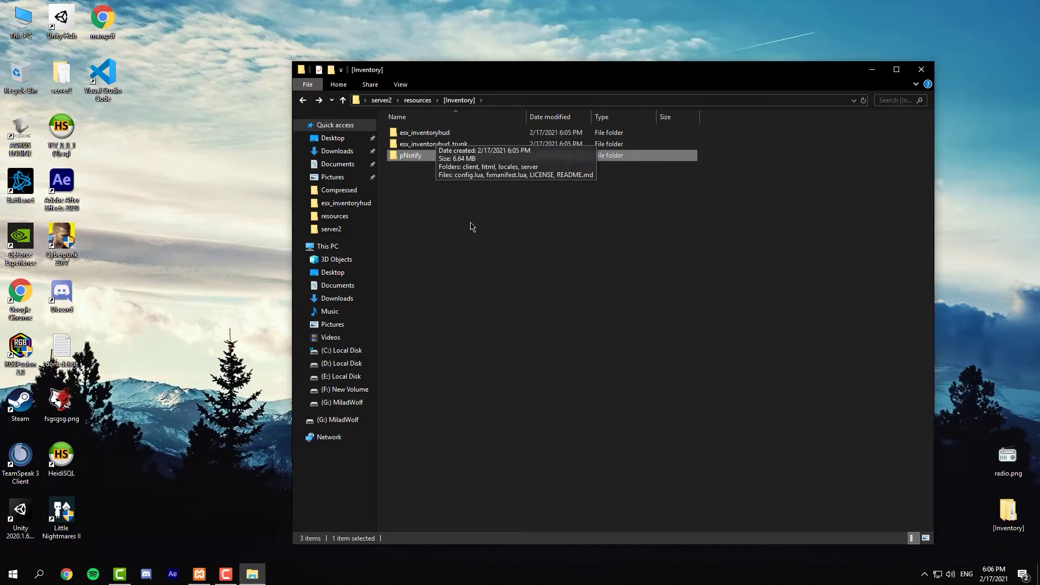
{"action": "left_click", "coordinate": [458, 183]}
Step: Open the desktop's 127_0_0_1 (1).sql file in HeidiSQL
{"action": "left_click", "coordinate": [191, 310]}
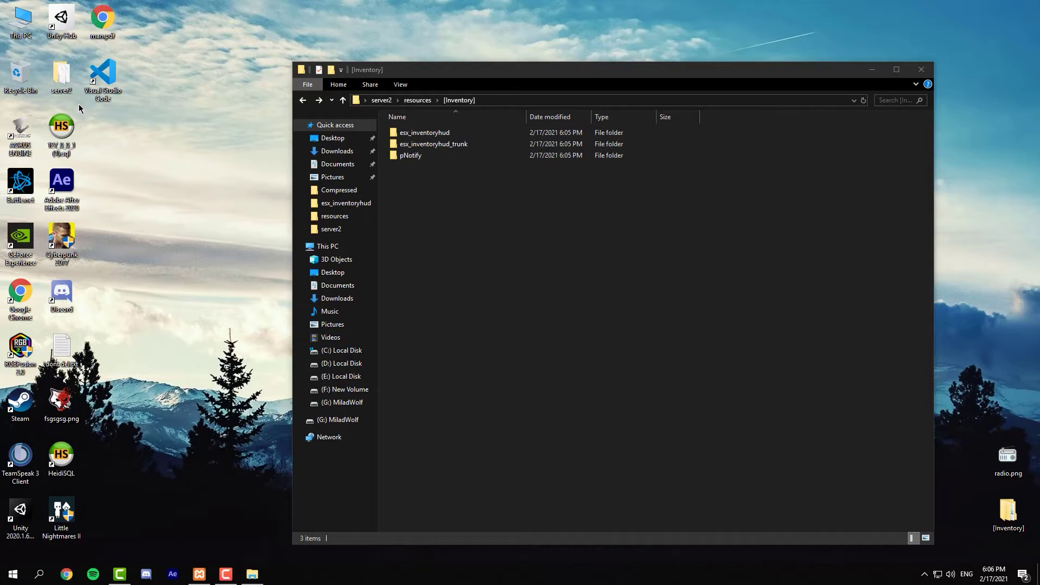
{"action": "double_click", "coordinate": [56, 135]}
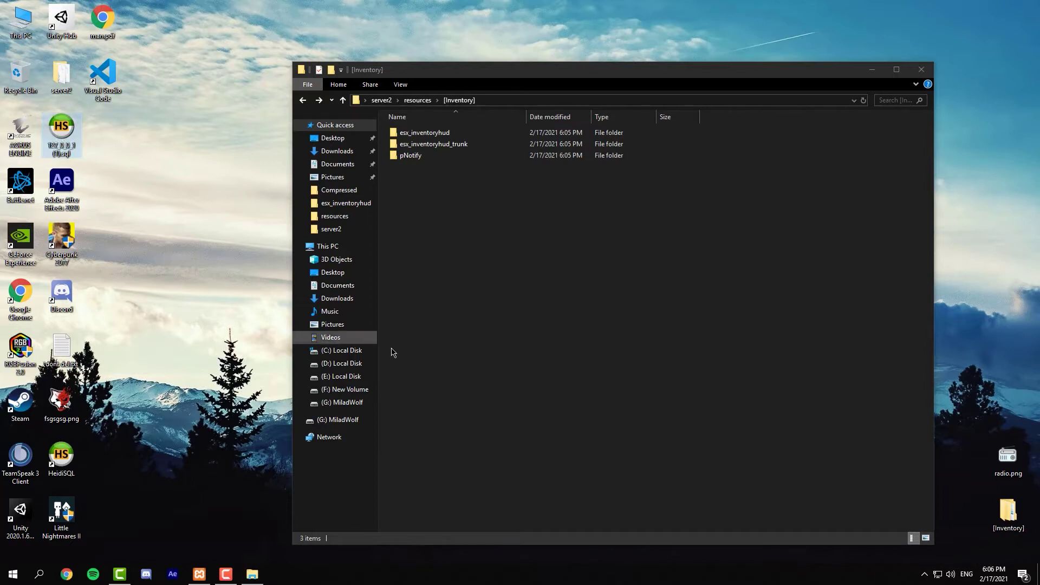
{"action": "left_click", "coordinate": [339, 296]}
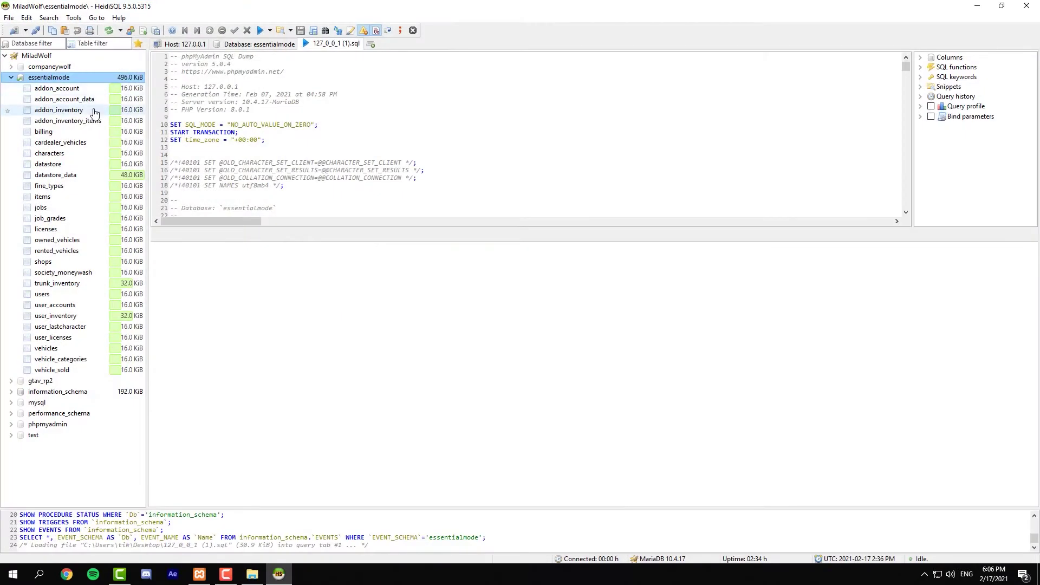
Step: Show the data of the essentialmode users table and check the identifier and group fields of its record
{"action": "double_click", "coordinate": [70, 296]}
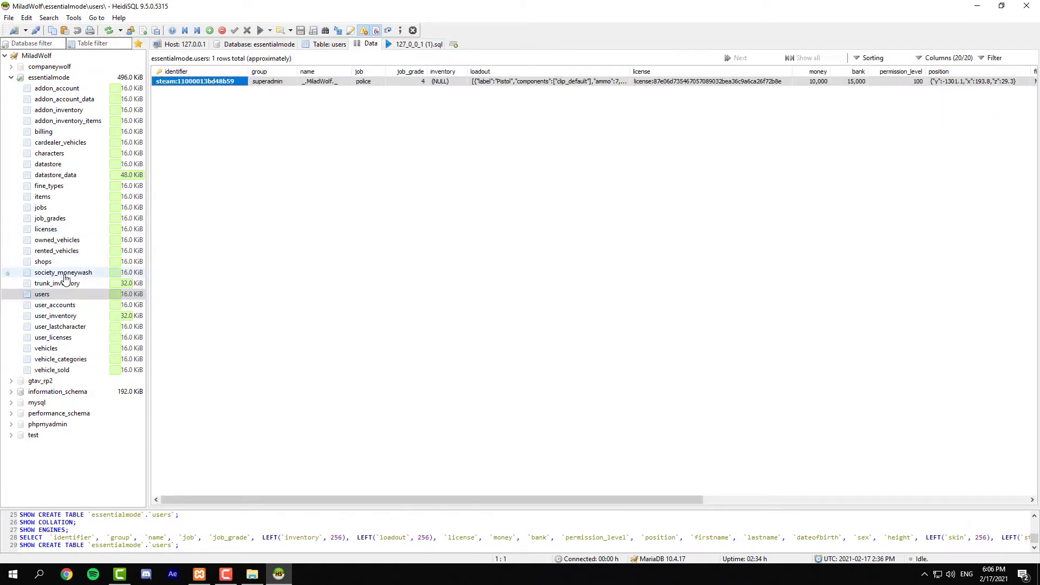
{"action": "left_click", "coordinate": [288, 82]}
{"action": "left_click", "coordinate": [230, 83]}
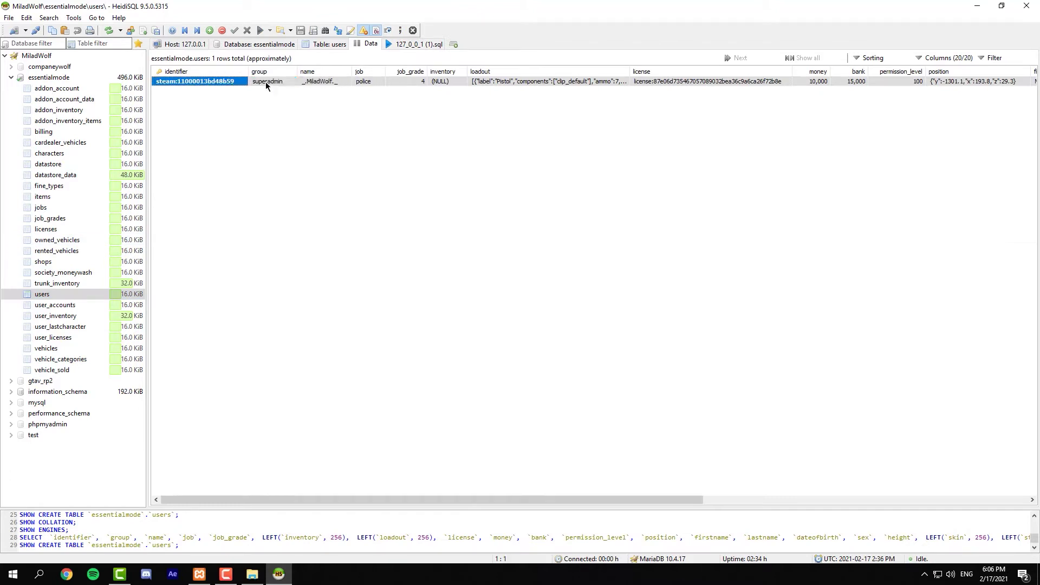
{"action": "double_click", "coordinate": [266, 82]}
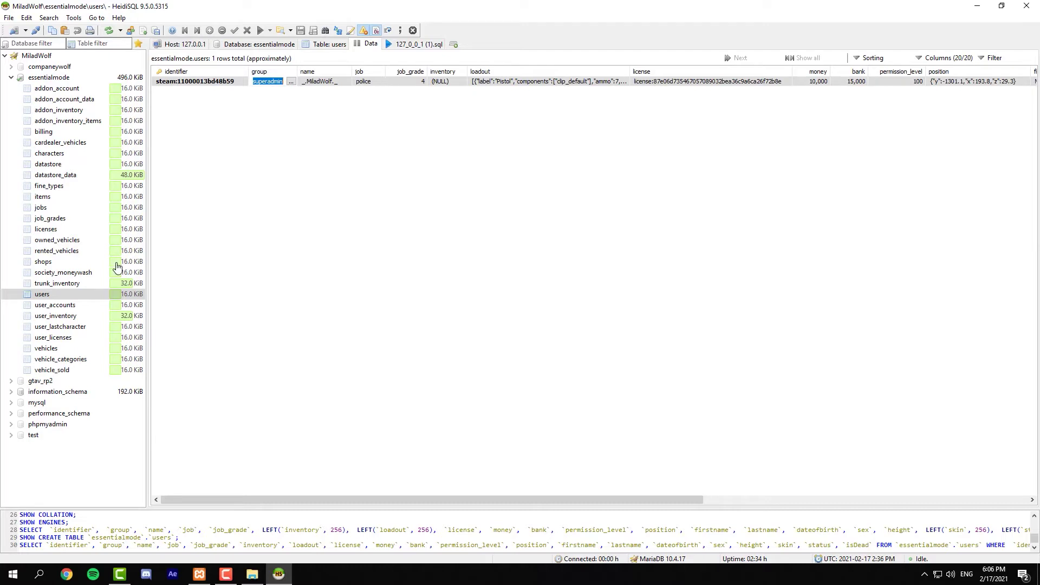
{"action": "left_click_drag", "start_coordinate": [1031, 136], "coordinate": [1003, 126]}
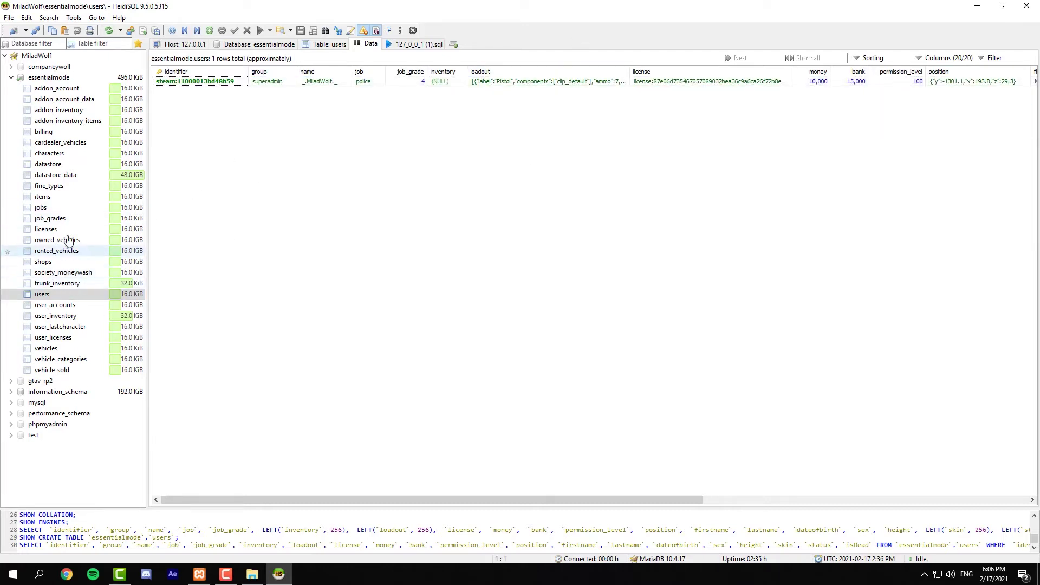
Step: Show the data of the essentialmode items table and examine all rows, particularly the weight column
{"action": "left_click", "coordinate": [75, 198]}
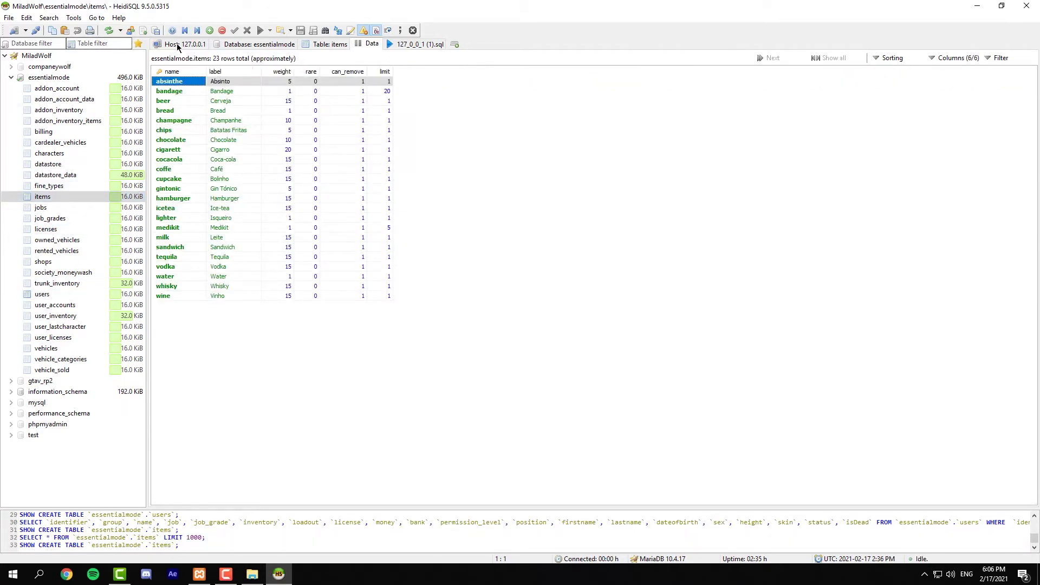
{"action": "key", "text": "ctrl+a"}
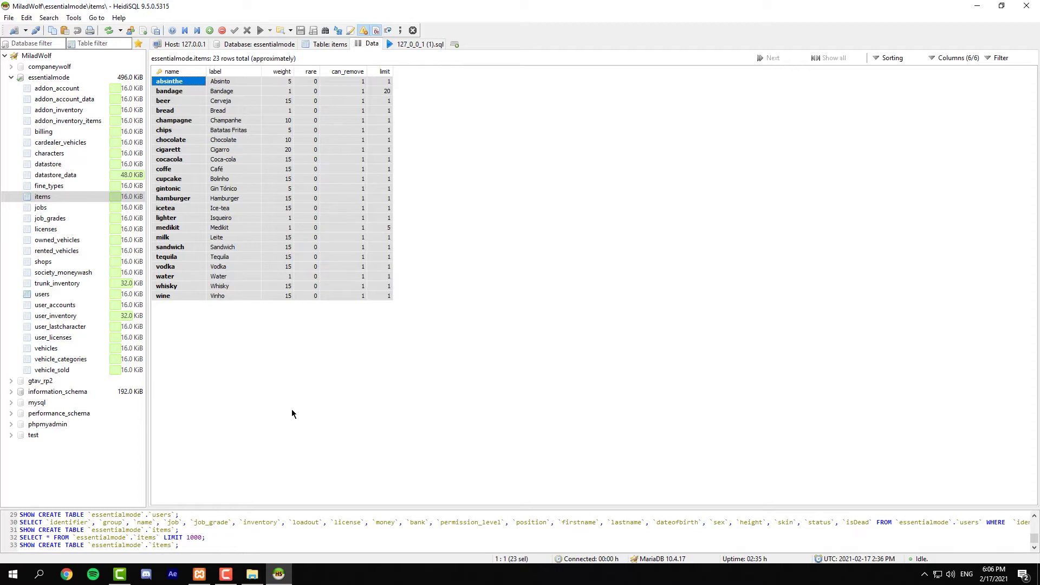
{"action": "left_click", "coordinate": [294, 382]}
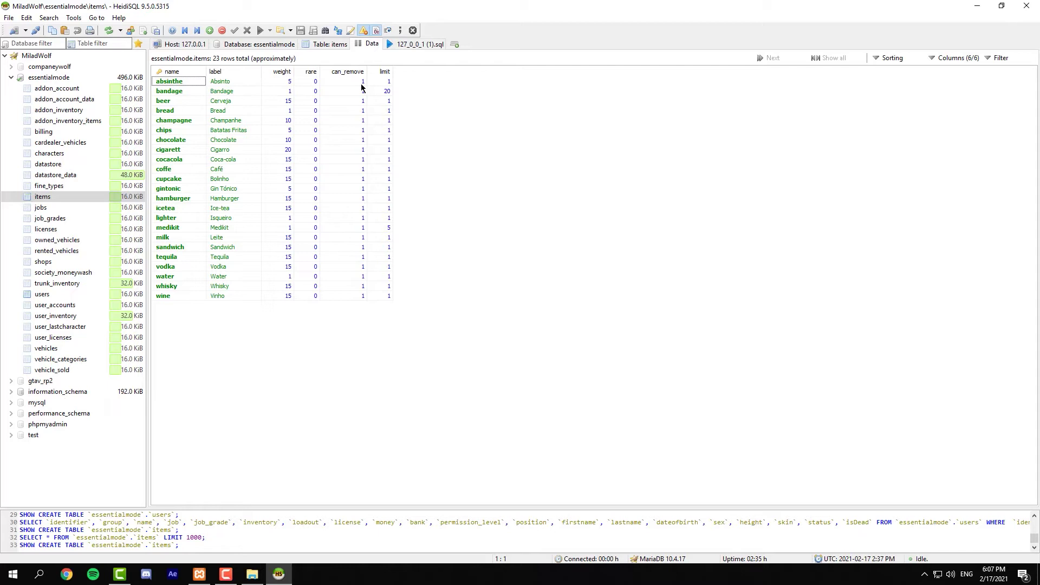
{"action": "left_click", "coordinate": [278, 81]}
{"action": "left_click", "coordinate": [289, 102]}
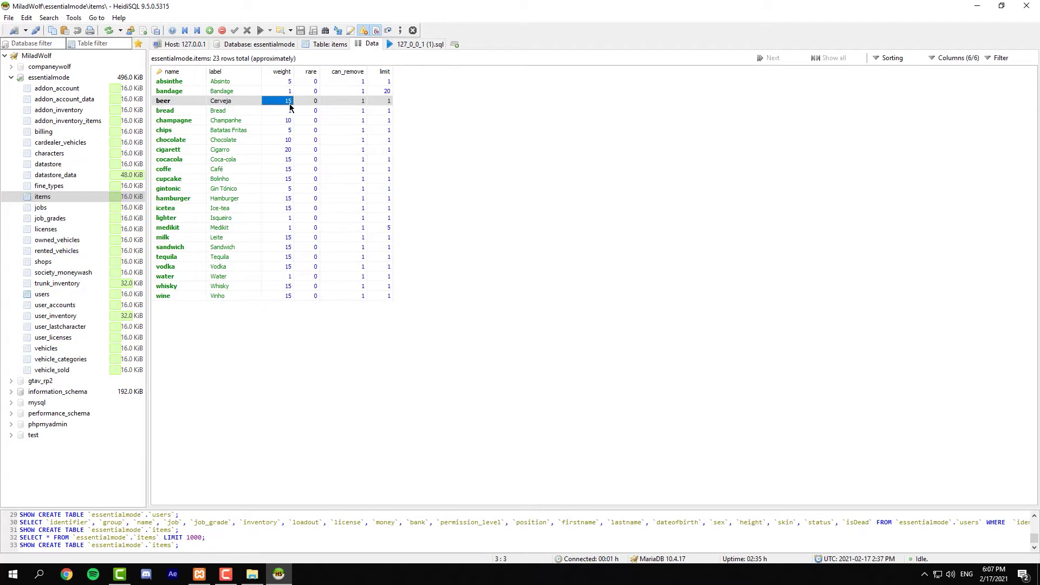
Step: Compare the name and label entries in the items table, including the beer, bread and chips rows
{"action": "left_click", "coordinate": [220, 111]}
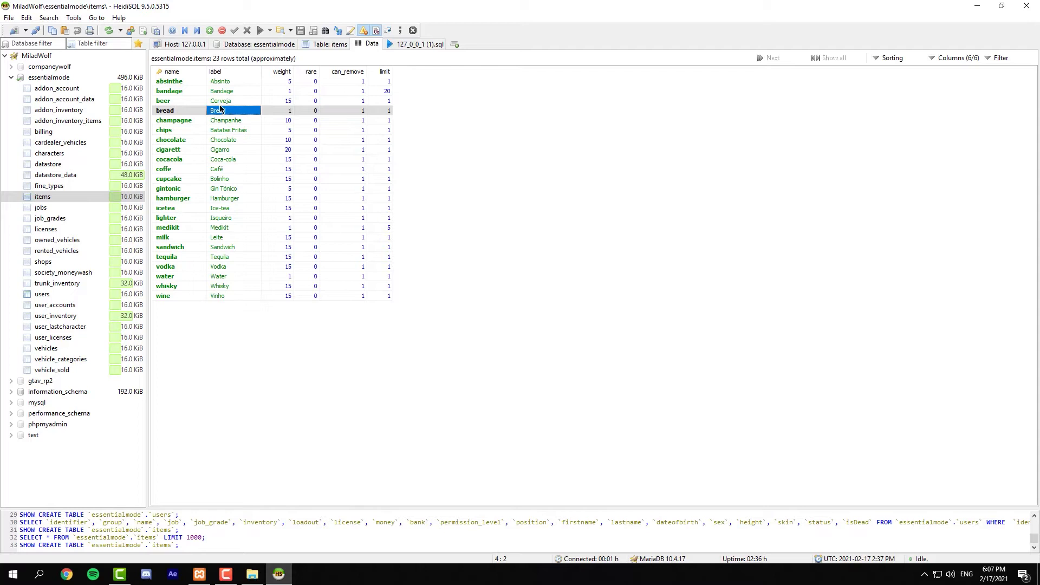
{"action": "left_click", "coordinate": [163, 111]}
{"action": "left_click", "coordinate": [177, 103]}
{"action": "left_click", "coordinate": [183, 113]}
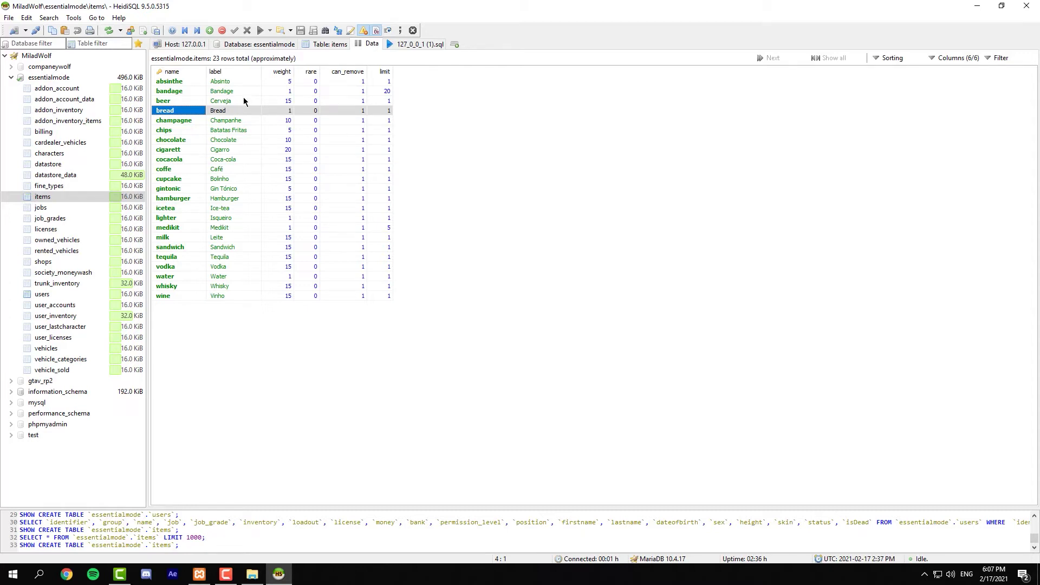
{"action": "left_click", "coordinate": [174, 103]}
{"action": "left_click", "coordinate": [229, 85]}
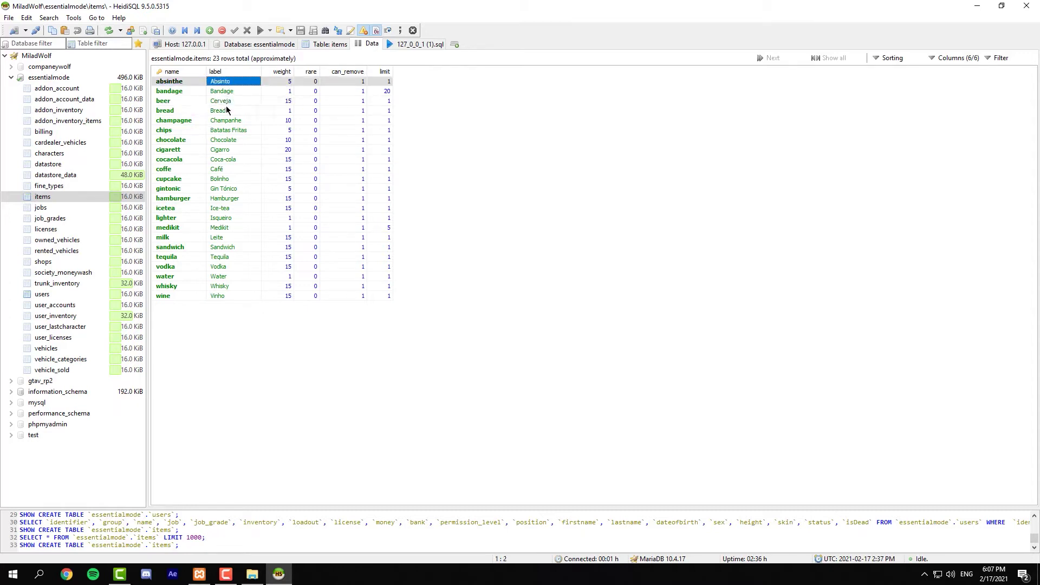
{"action": "left_click", "coordinate": [228, 110]}
{"action": "left_click", "coordinate": [227, 132]}
{"action": "left_click", "coordinate": [178, 111]}
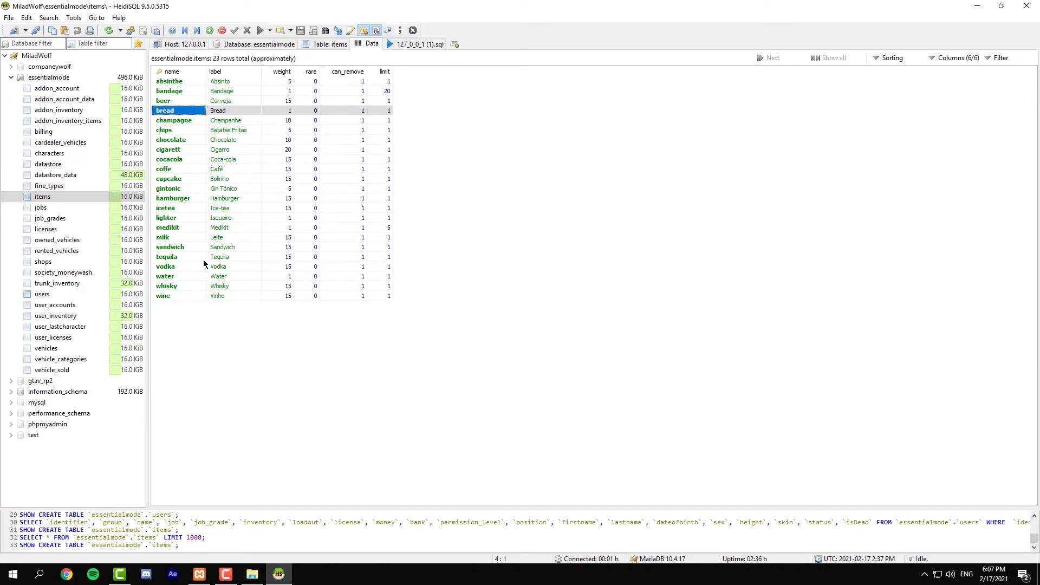
Step: Switch back to File Explorer and open the esx_inventoryhud folder within [Inventory] in server2's resources
{"action": "left_click", "coordinate": [976, 6]}
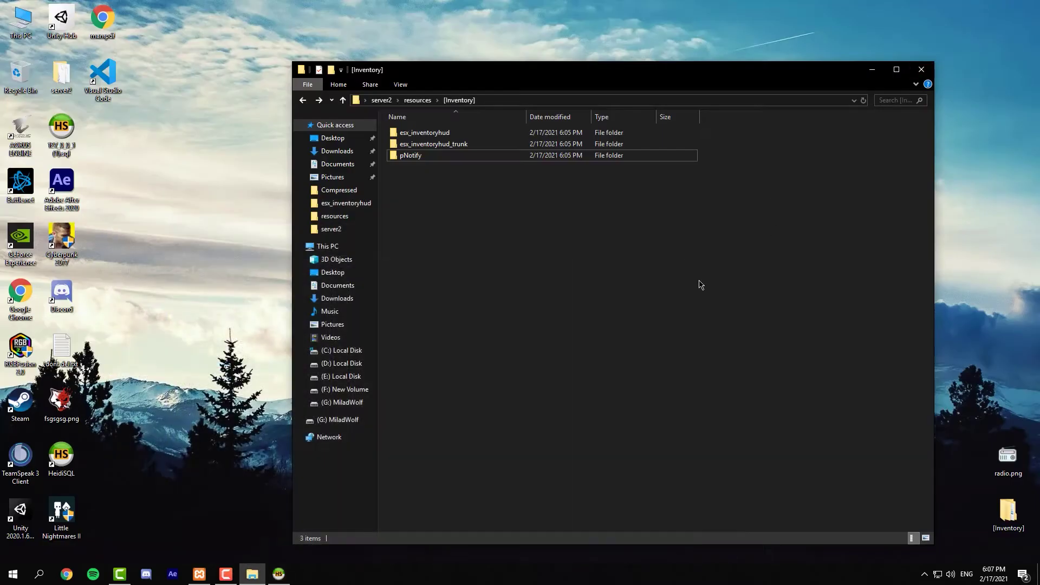
{"action": "left_click", "coordinate": [381, 100]}
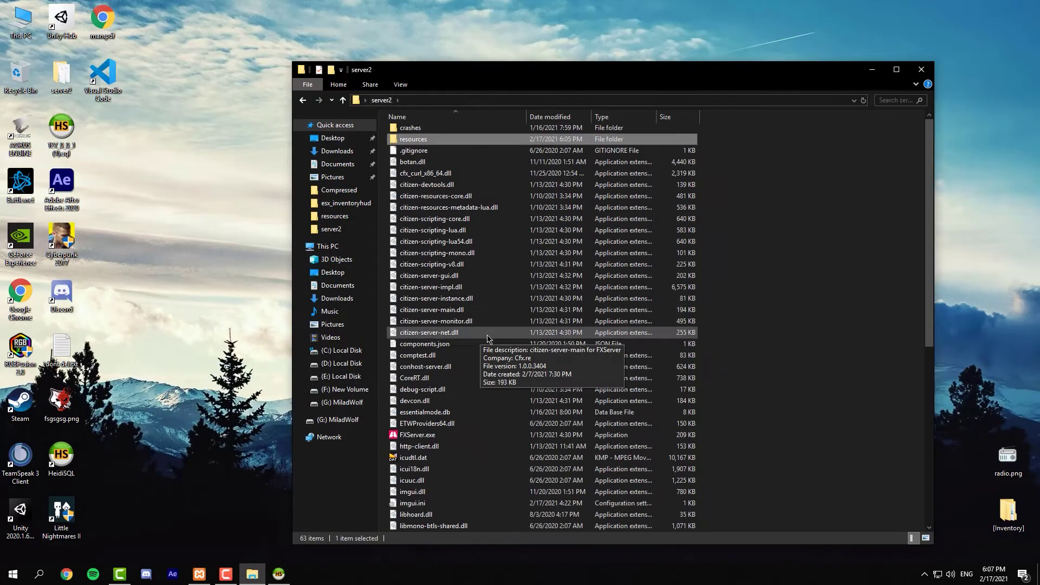
{"action": "scroll", "coordinate": [488, 339], "scroll_direction": "down", "scroll_amount": 4}
{"action": "left_click", "coordinate": [412, 246]}
{"action": "scroll", "coordinate": [407, 206], "scroll_direction": "up", "scroll_amount": 5}
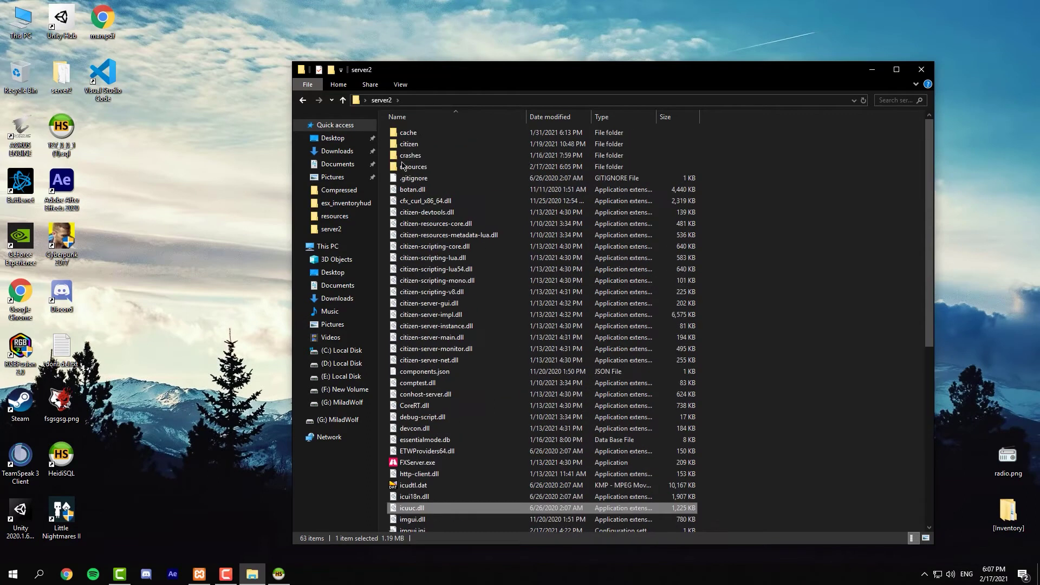
{"action": "double_click", "coordinate": [403, 167]}
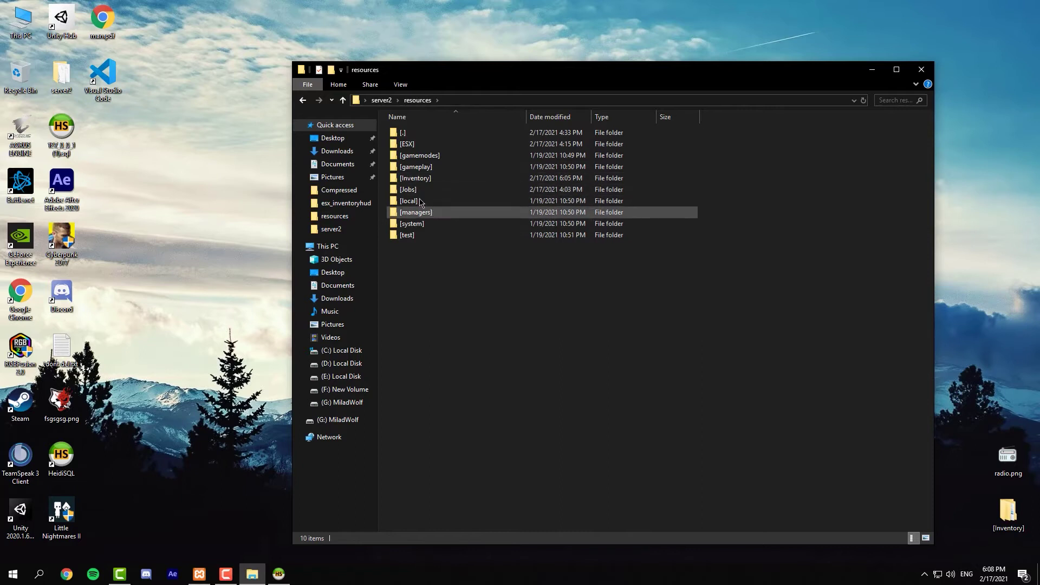
{"action": "double_click", "coordinate": [416, 178]}
{"action": "double_click", "coordinate": [418, 134]}
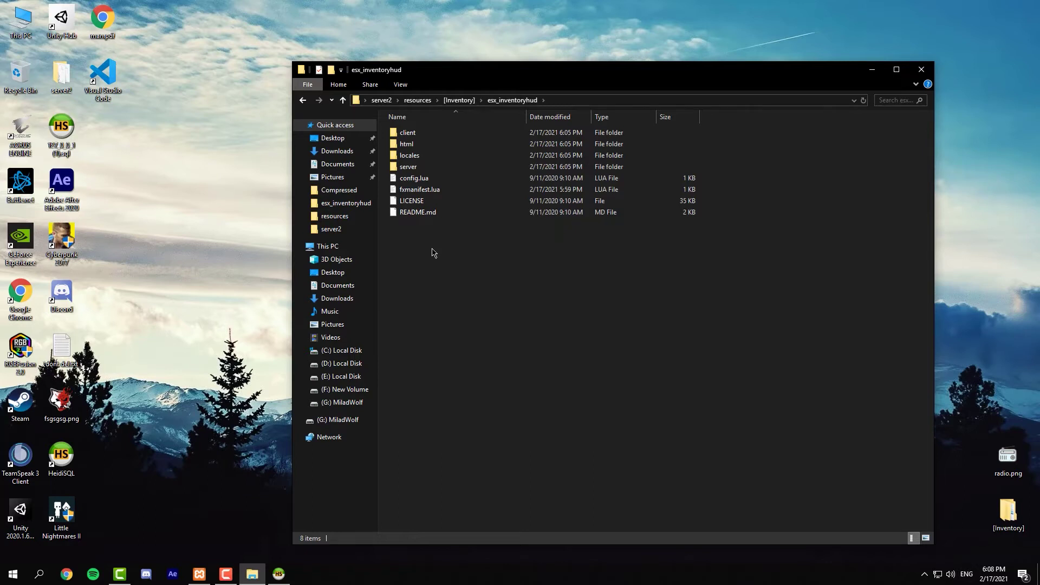
Step: Go up from the [Inventory] folder to the server2 folder and open server.cfg in Visual Studio Code
{"action": "key", "text": "BackSpace"}
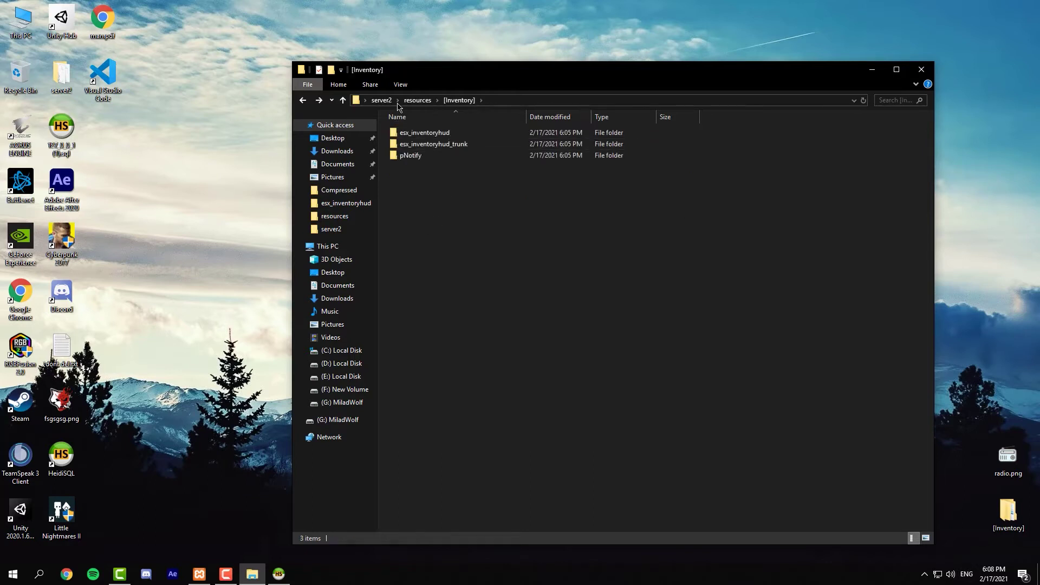
{"action": "left_click", "coordinate": [418, 101]}
{"action": "left_click", "coordinate": [381, 100]}
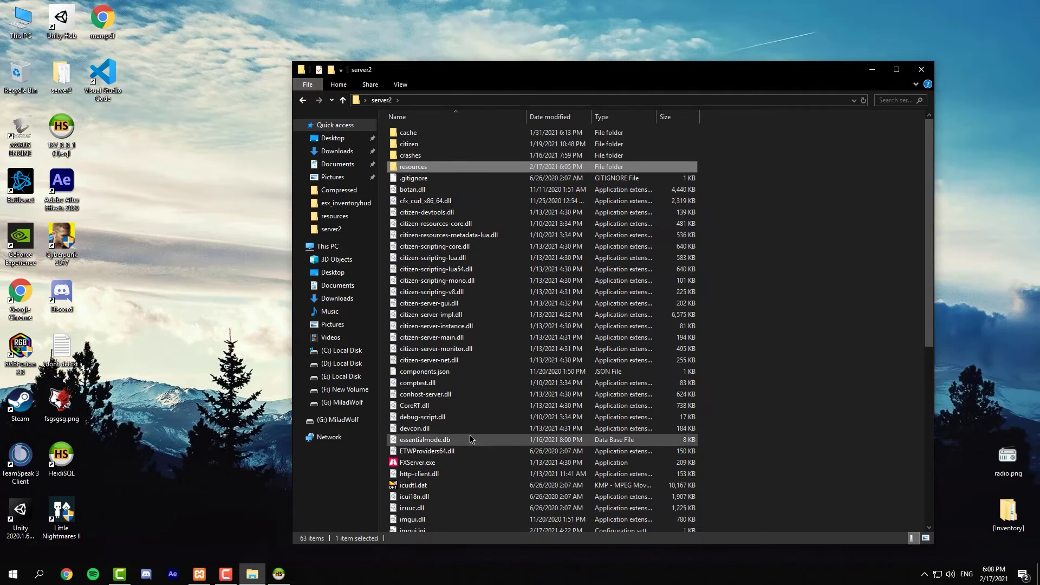
{"action": "key", "text": "BackSpace"}
{"action": "key", "text": "BackSpace"}
{"action": "left_click", "coordinate": [383, 101]}
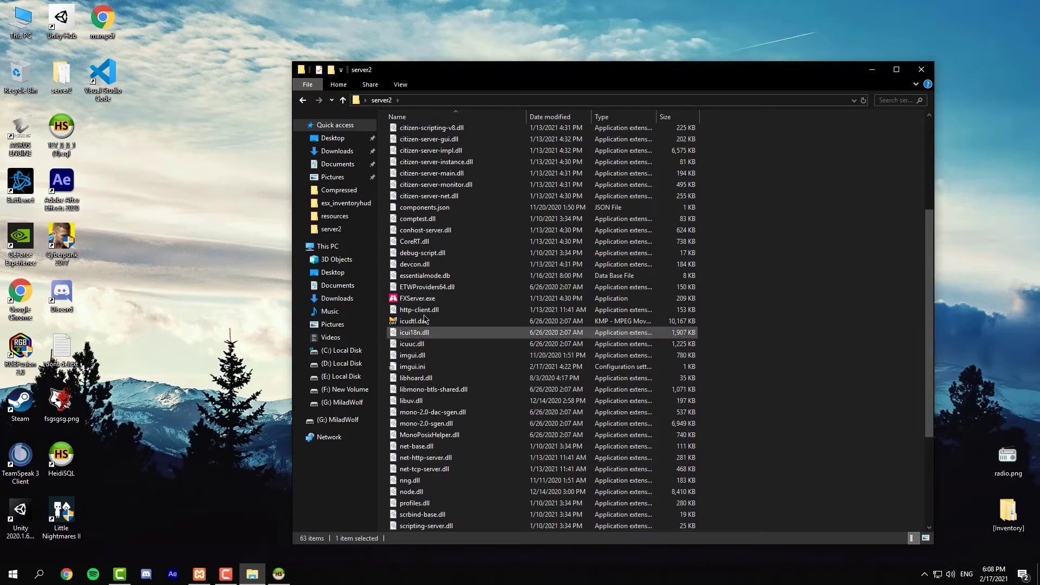
{"action": "scroll", "coordinate": [425, 325], "scroll_direction": "down", "scroll_amount": 4}
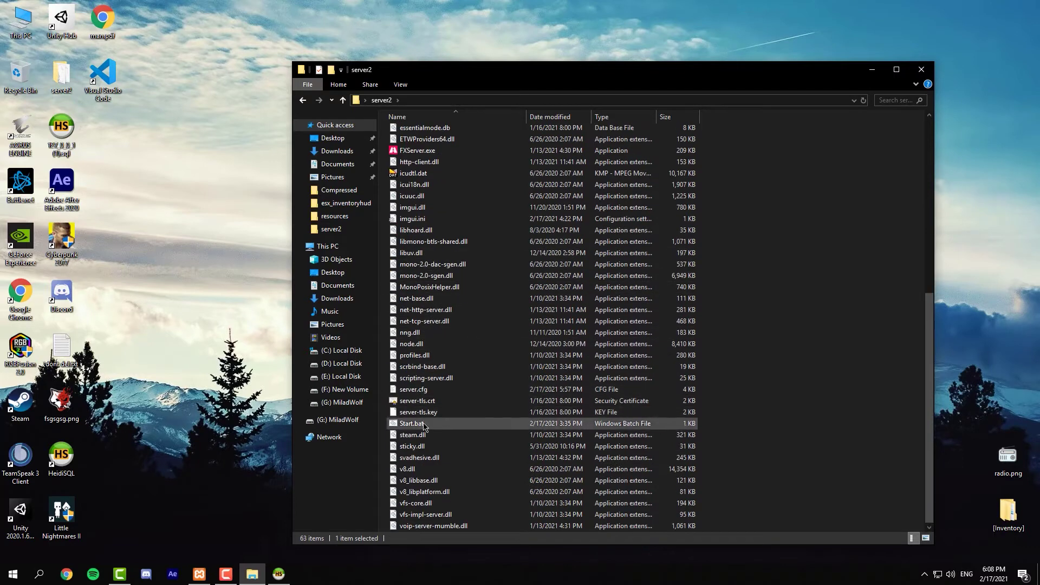
{"action": "double_click", "coordinate": [415, 389]}
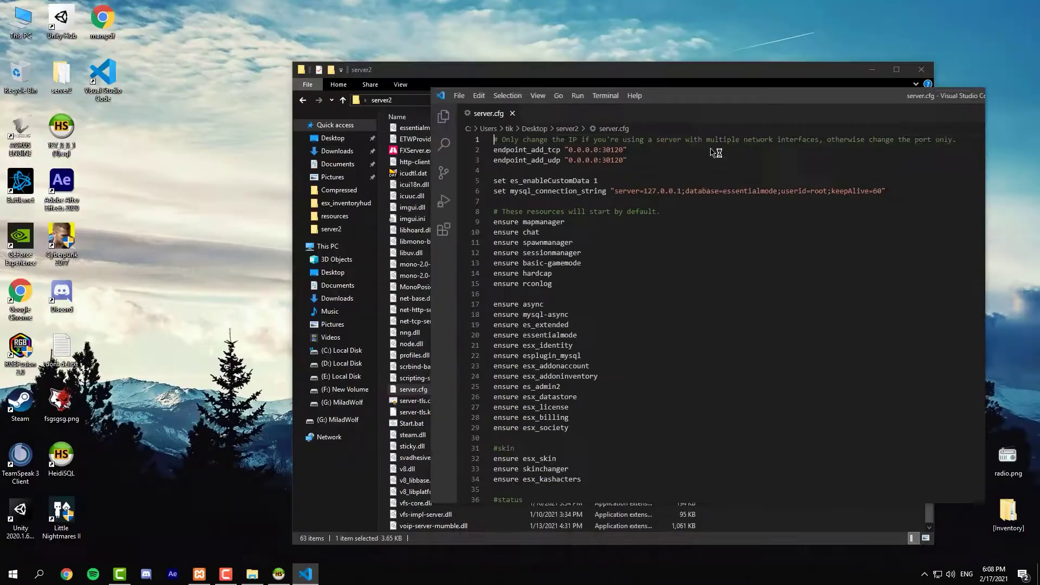
Step: Return File Explorer to the [Inventory] folder and place the server.cfg editor window so both are visible
{"action": "key", "text": "alt+Left"}
{"action": "left_click", "coordinate": [889, 568]}
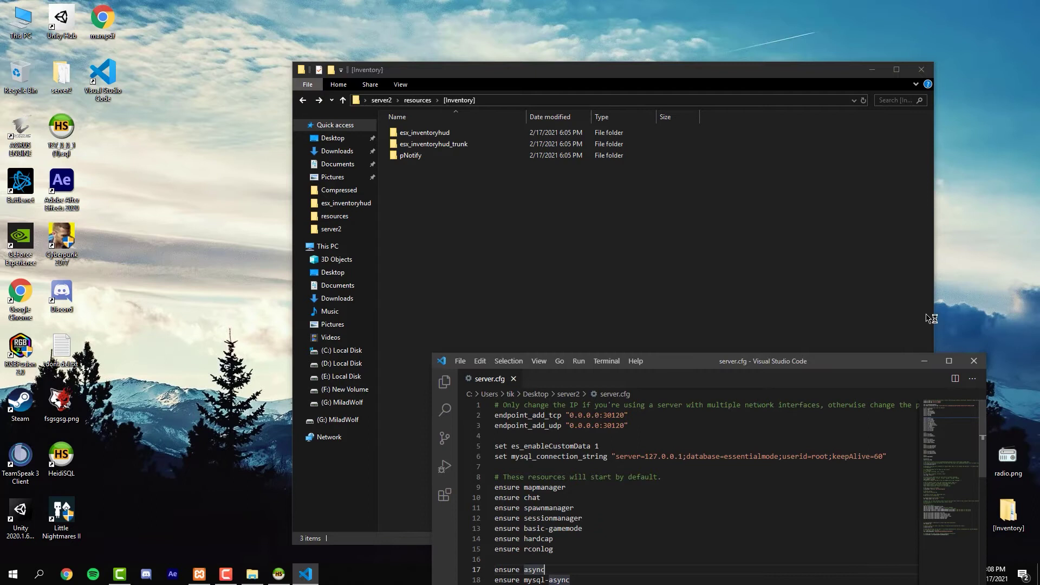
{"action": "left_click_drag", "start_coordinate": [931, 359], "coordinate": [995, 68]}
Step: Add an #inventory comment with three empty ensure lines below the hyperadmin entry in server.cfg
{"action": "scroll", "coordinate": [648, 327], "scroll_direction": "down", "scroll_amount": 8}
{"action": "scroll", "coordinate": [645, 326], "scroll_direction": "down", "scroll_amount": 3}
{"action": "left_click", "coordinate": [639, 212]}
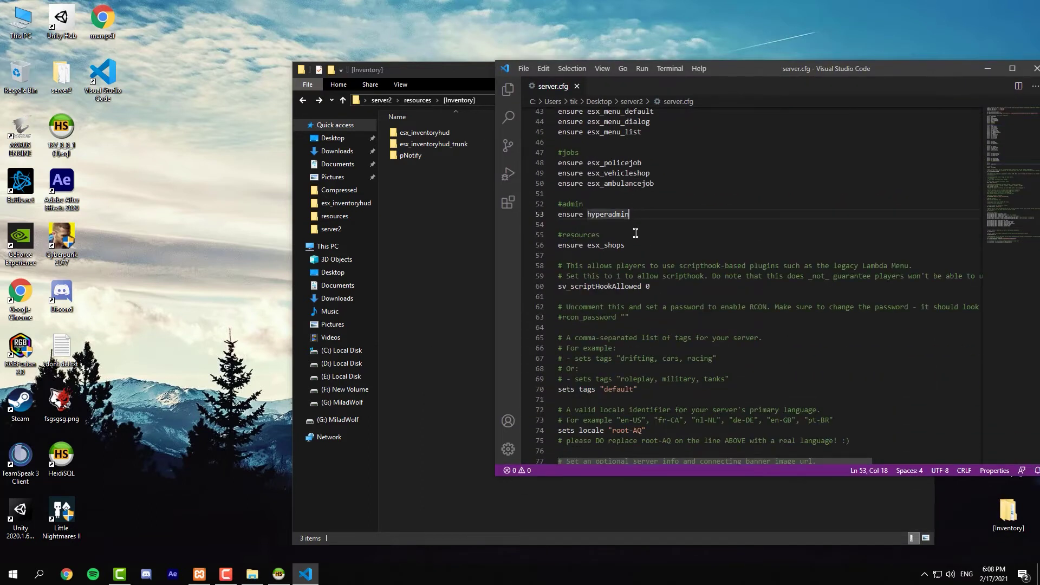
{"action": "key", "text": "Return"}
{"action": "key", "text": "Return"}
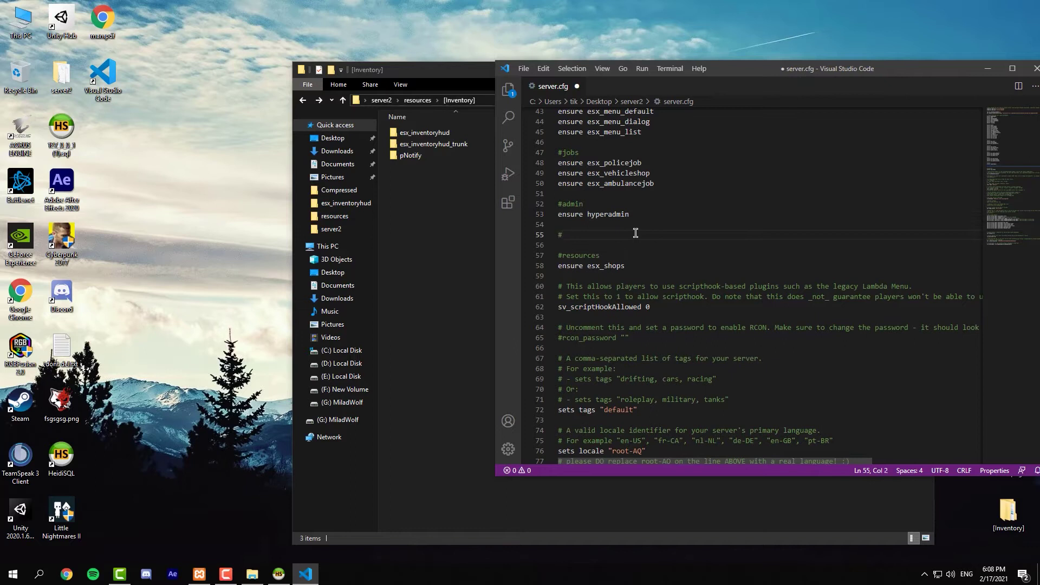
{"action": "type", "text": "#invertory"}
{"action": "key", "text": "Return"}
{"action": "type", "text": "ensure"}
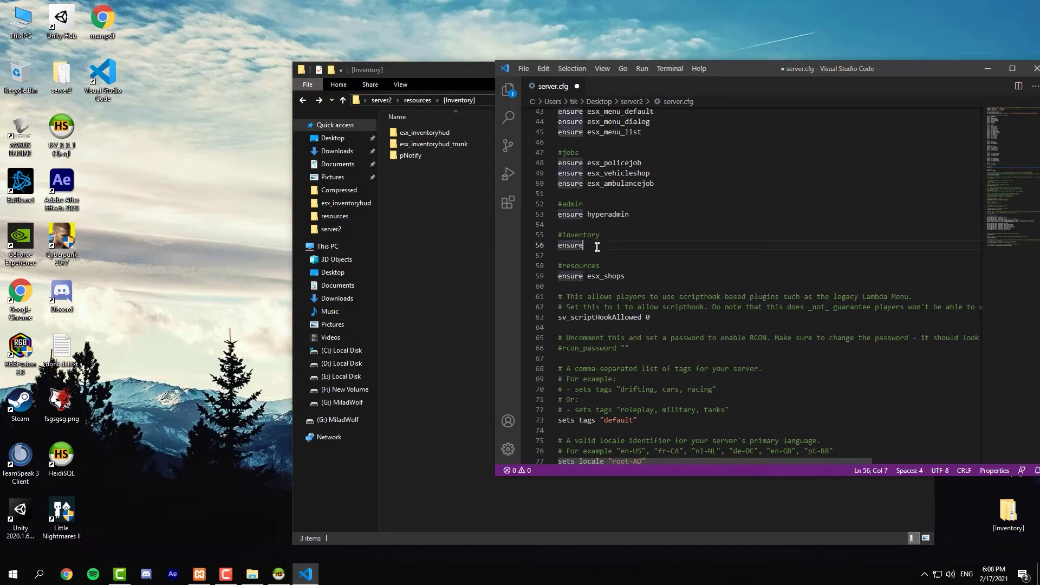
{"action": "key", "text": "Return"}
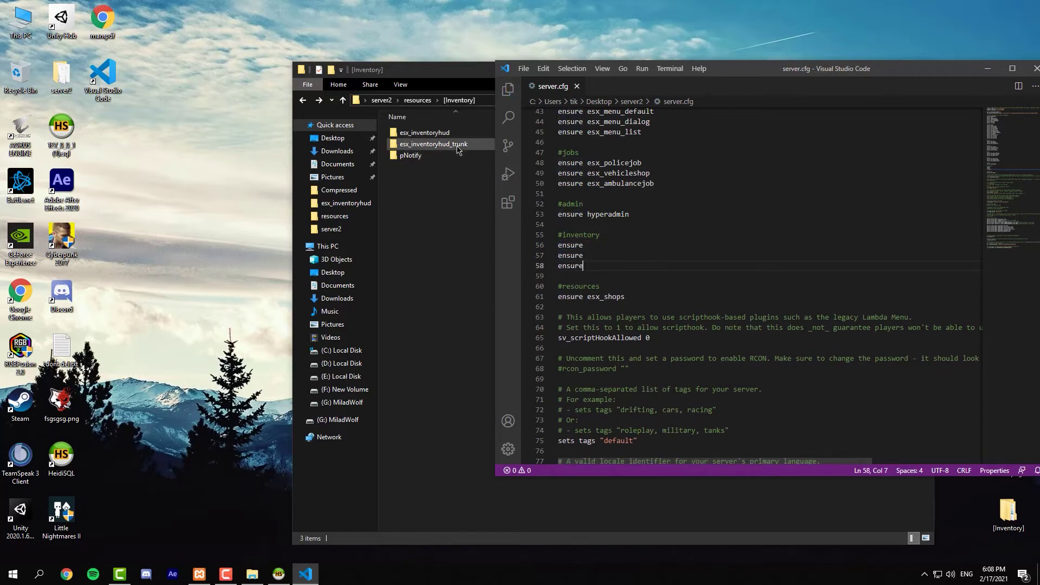
Step: Copy the pNotify folder name and enter it on the first ensure line under #inventory
{"action": "left_click", "coordinate": [447, 135]}
{"action": "left_click", "coordinate": [466, 157]}
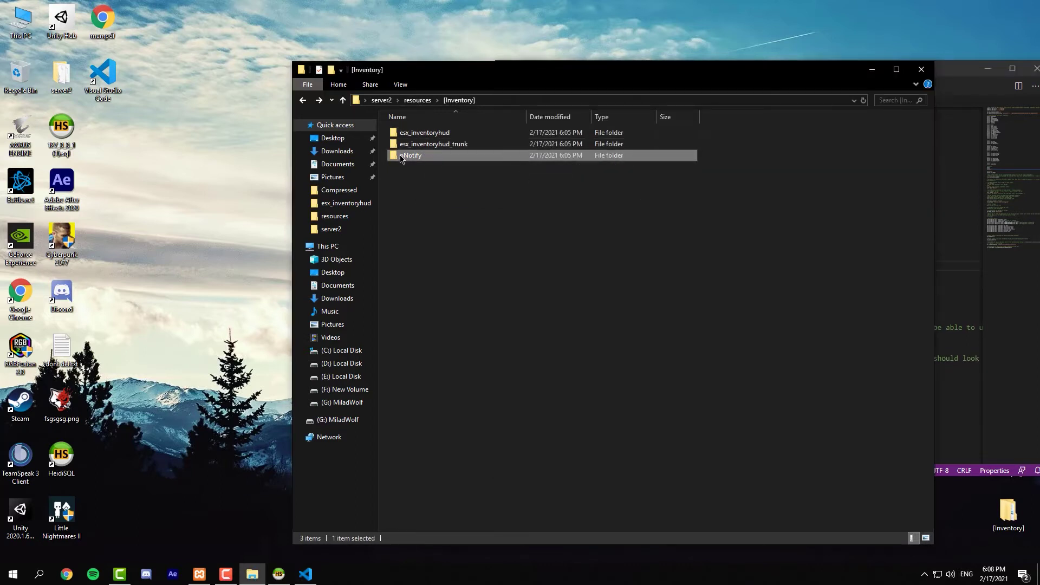
{"action": "key", "text": "F2"}
{"action": "left_click", "coordinate": [958, 201]}
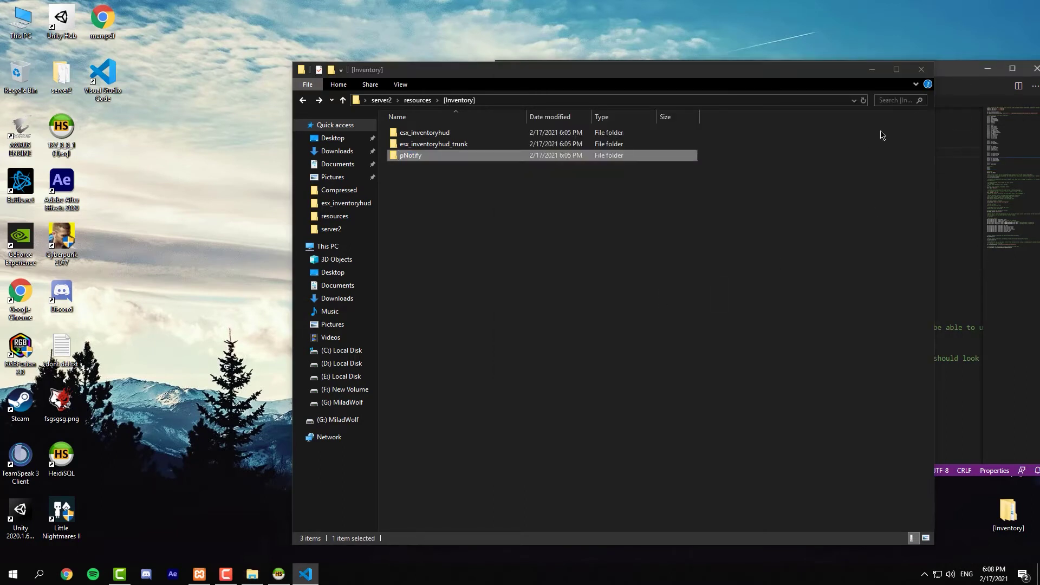
{"action": "double_click", "coordinate": [939, 75]}
{"action": "left_click", "coordinate": [700, 73]}
{"action": "left_click_drag", "start_coordinate": [700, 74], "coordinate": [360, 66]}
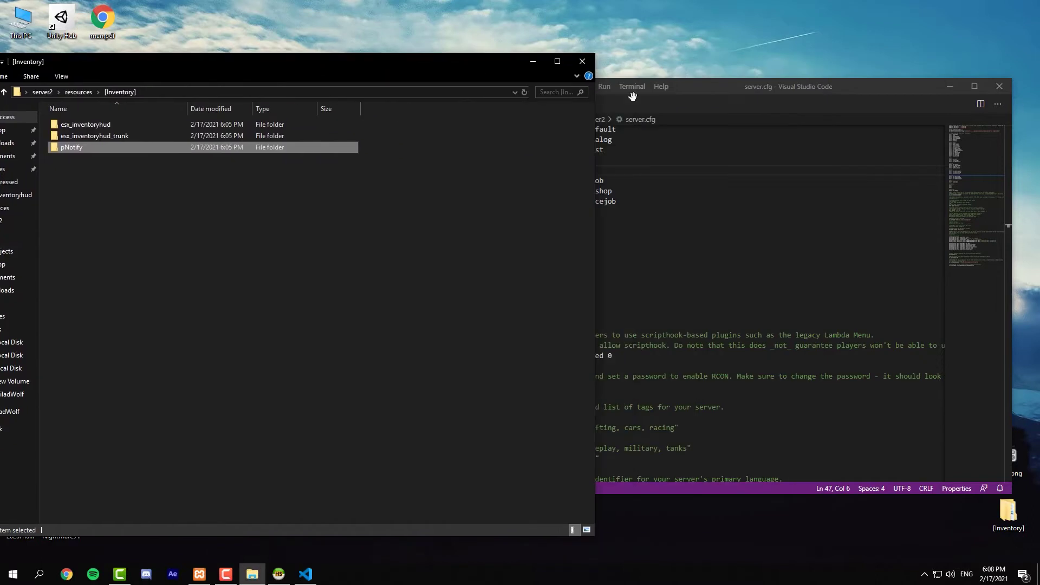
{"action": "left_click", "coordinate": [653, 274]}
{"action": "left_click", "coordinate": [556, 266]}
{"action": "type", "text": "pNotify"}
Step: Enter the esx_inventoryhud folder name on the second ensure line and move the editor clear of File Explorer
{"action": "left_click", "coordinate": [84, 126]}
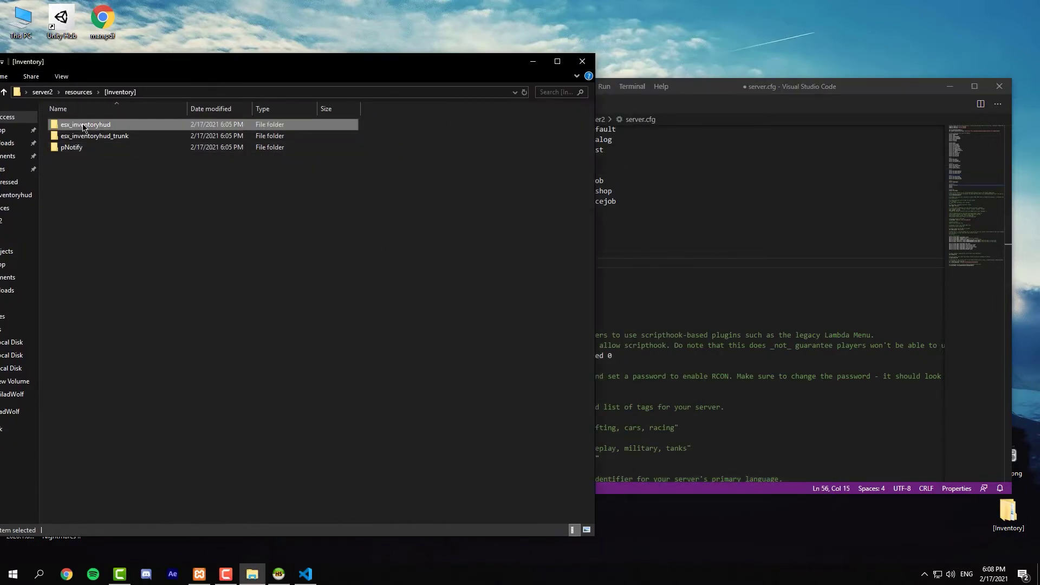
{"action": "left_click", "coordinate": [620, 265]}
{"action": "left_click", "coordinate": [630, 275]}
{"action": "left_click_drag", "start_coordinate": [650, 87], "coordinate": [815, 45]}
{"action": "type", "text": "esx_inventoryhud"}
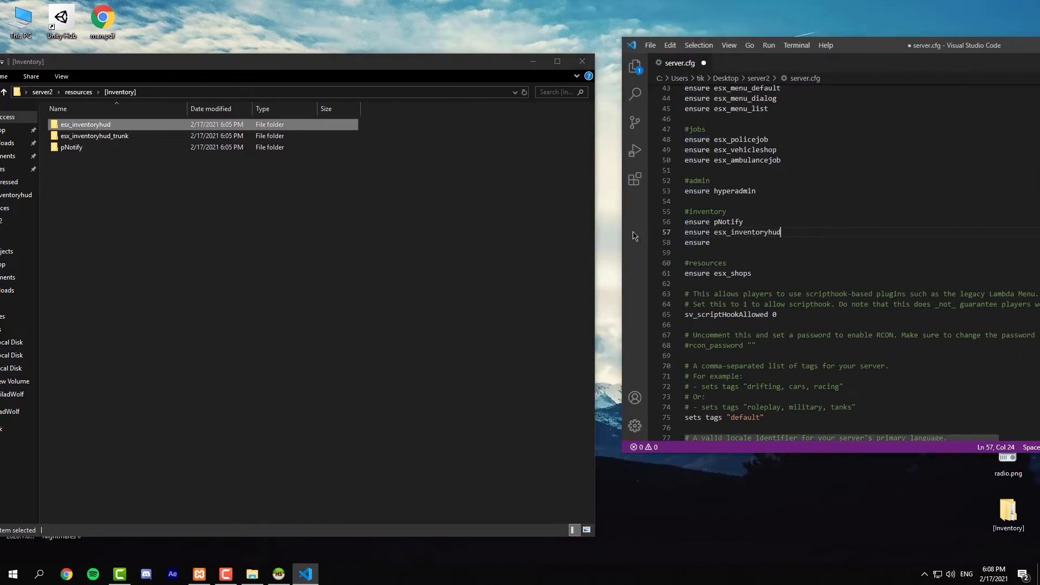
Step: Copy the esx_inventoryhud_trunk folder name onto the third ensure line and save server.cfg
{"action": "left_click", "coordinate": [151, 135]}
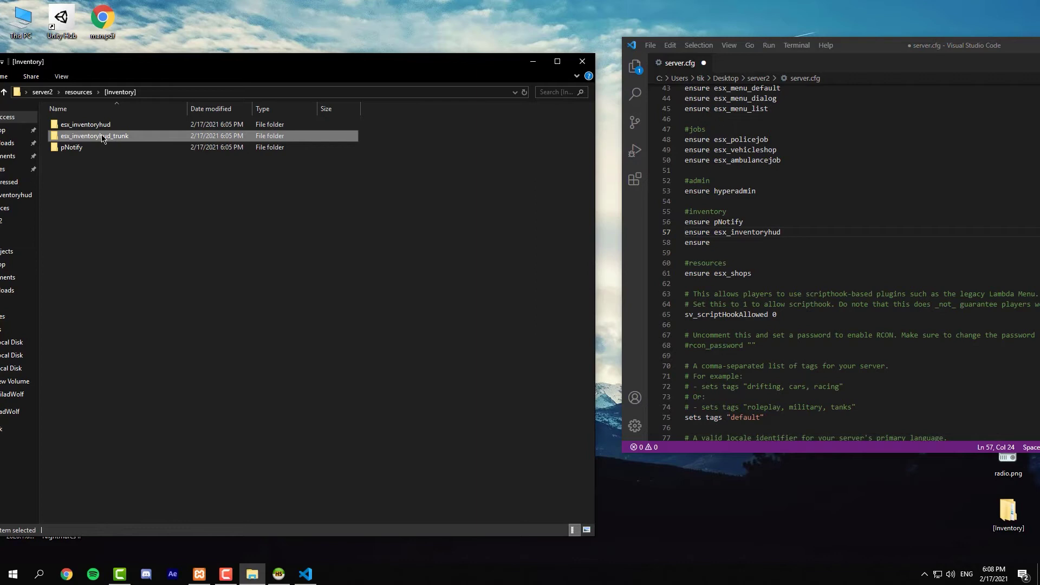
{"action": "key", "text": "F2"}
{"action": "key", "text": "ctrl+c"}
{"action": "left_click", "coordinate": [731, 242]}
{"action": "key", "text": "ctrl+v"}
{"action": "key", "text": "ctrl+s"}
Step: Maximise the editor, review the whole server.cfg file from end to start, and close it
{"action": "double_click", "coordinate": [866, 45]}
{"action": "scroll", "coordinate": [230, 314], "scroll_direction": "down", "scroll_amount": 8}
{"action": "scroll", "coordinate": [230, 314], "scroll_direction": "down", "scroll_amount": 3}
{"action": "scroll", "coordinate": [230, 315], "scroll_direction": "down", "scroll_amount": 4}
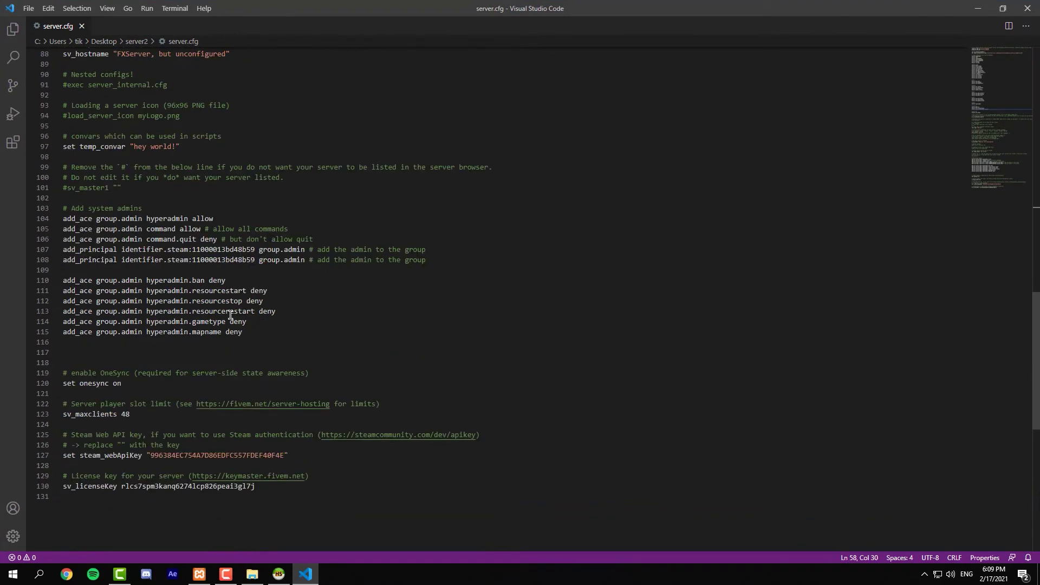
{"action": "scroll", "coordinate": [239, 463], "scroll_direction": "up", "scroll_amount": 20}
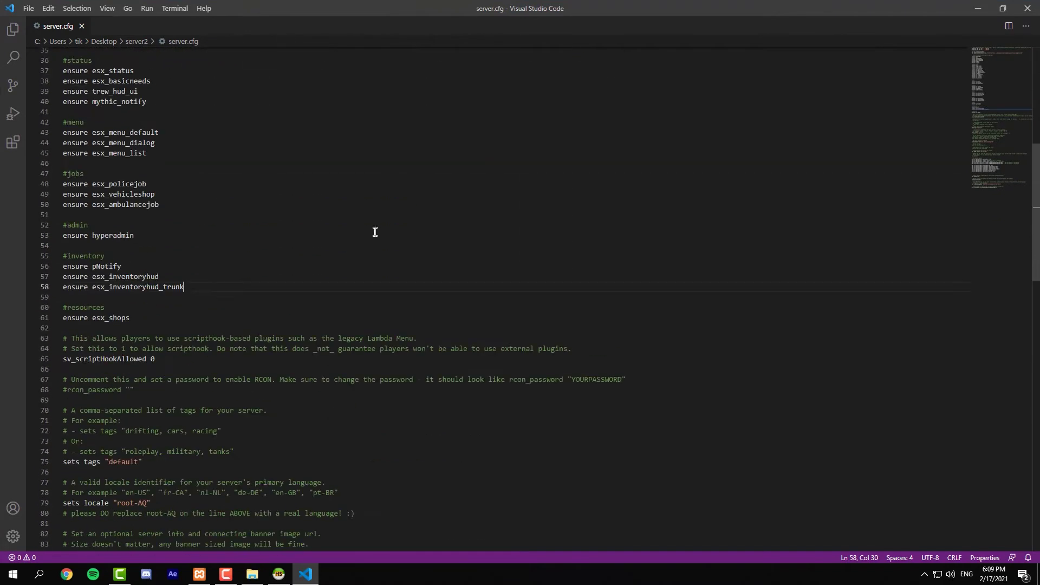
{"action": "scroll", "coordinate": [323, 150], "scroll_direction": "up", "scroll_amount": 3}
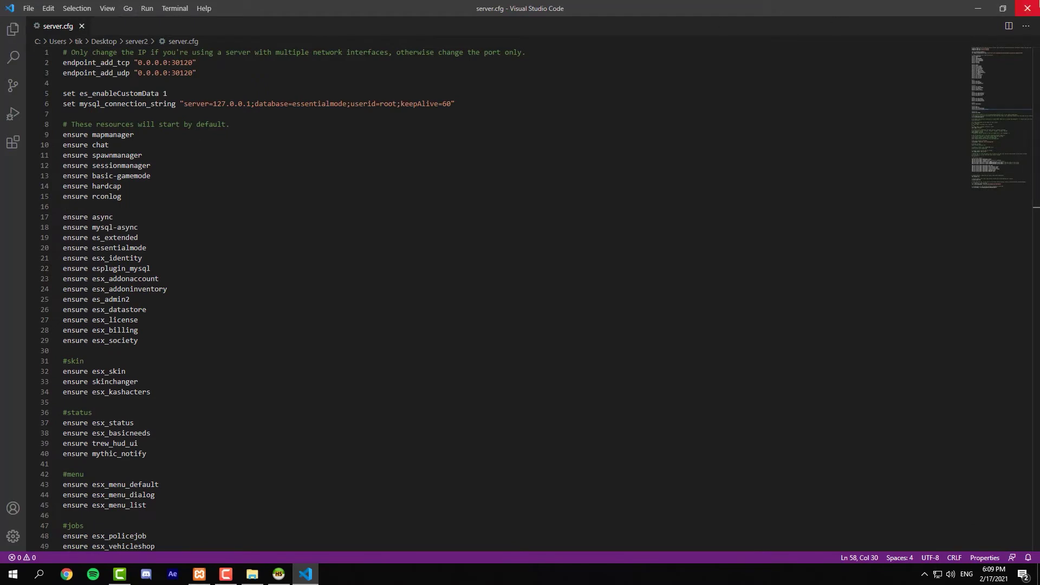
{"action": "left_click", "coordinate": [1028, 9]}
Step: Return to the server2 folder in a maximised File Explorer and run Start.bat to start the server
{"action": "left_click_drag", "start_coordinate": [187, 64], "coordinate": [388, 1]}
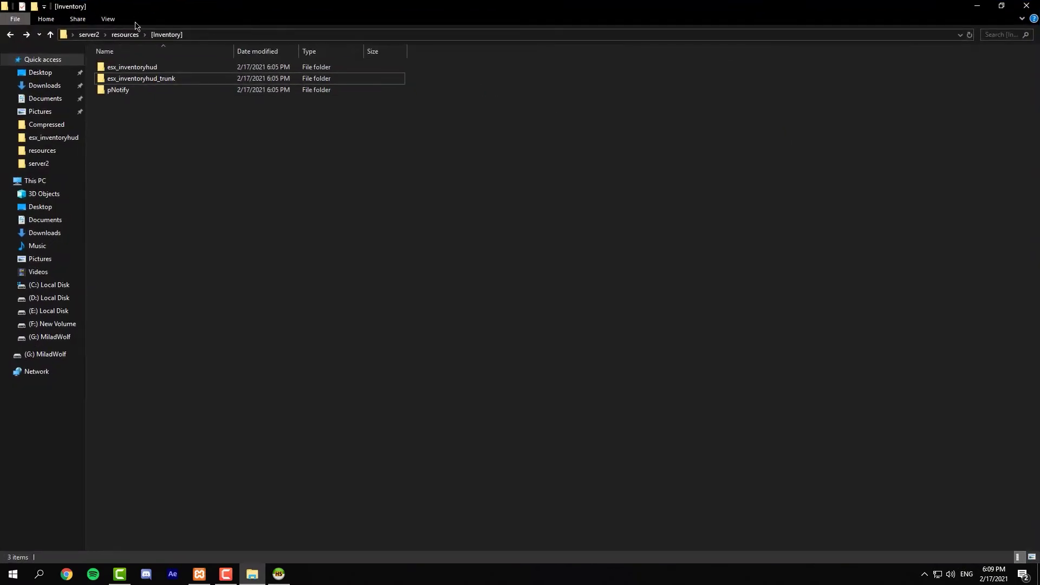
{"action": "left_click", "coordinate": [124, 36]}
{"action": "left_click", "coordinate": [138, 123]}
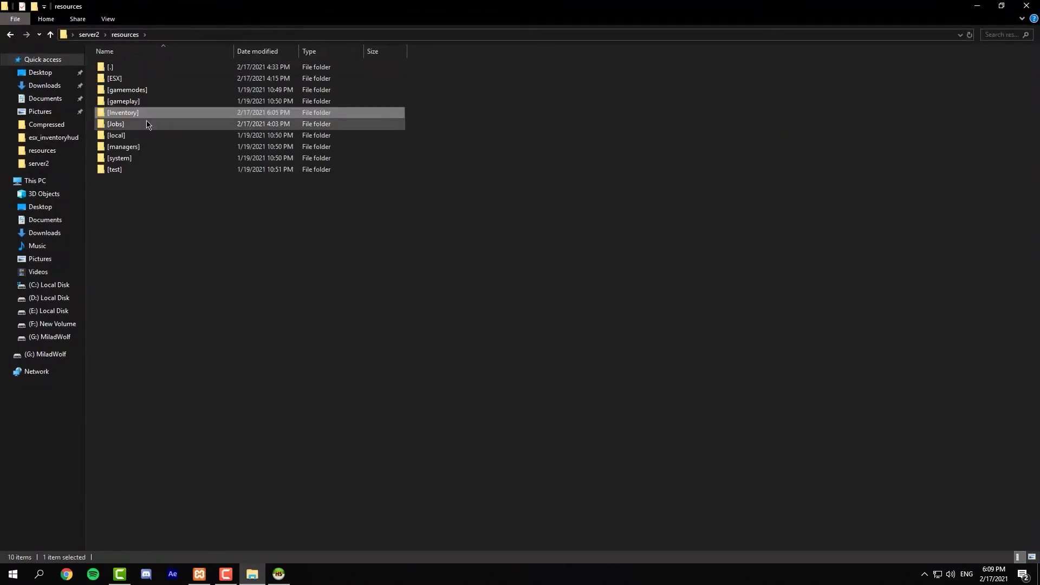
{"action": "left_click", "coordinate": [89, 34]}
{"action": "scroll", "coordinate": [251, 364], "scroll_direction": "down", "scroll_amount": 5}
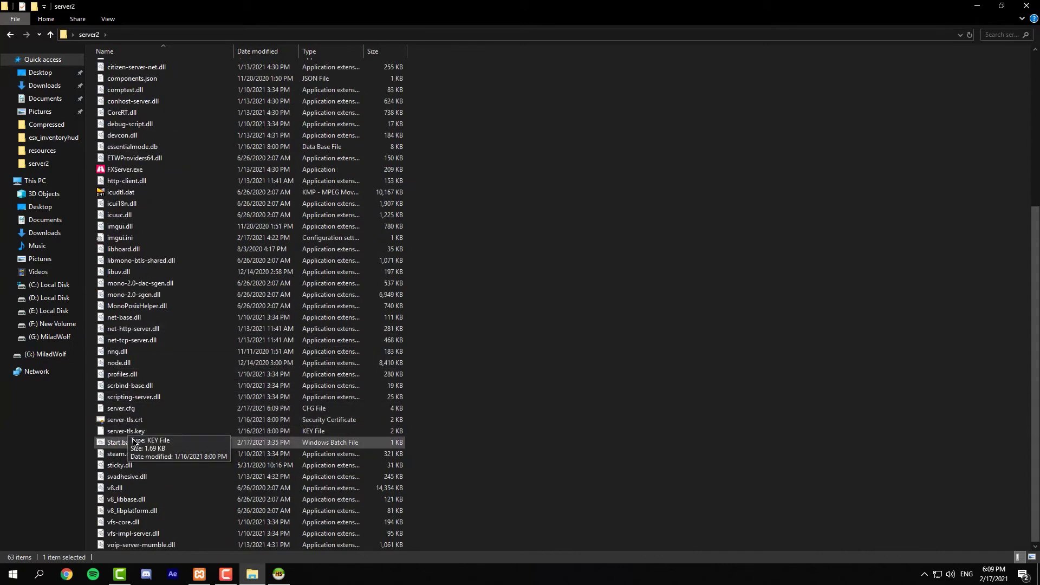
{"action": "double_click", "coordinate": [187, 442]}
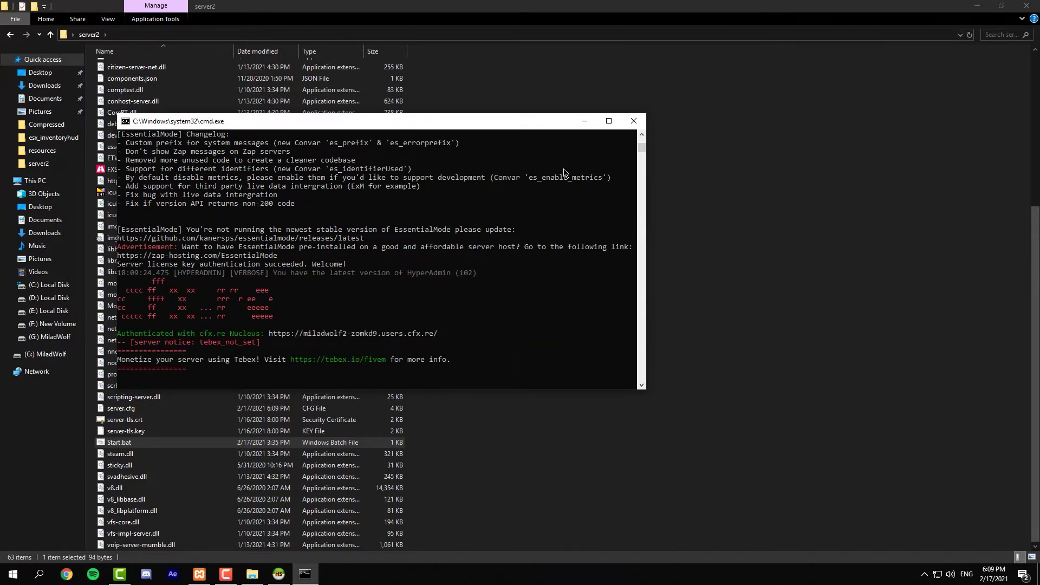
Step: Minimise the server console and open the Fivem folder on (D:) Local Disk
{"action": "left_click", "coordinate": [584, 121]}
{"action": "left_click", "coordinate": [50, 298]}
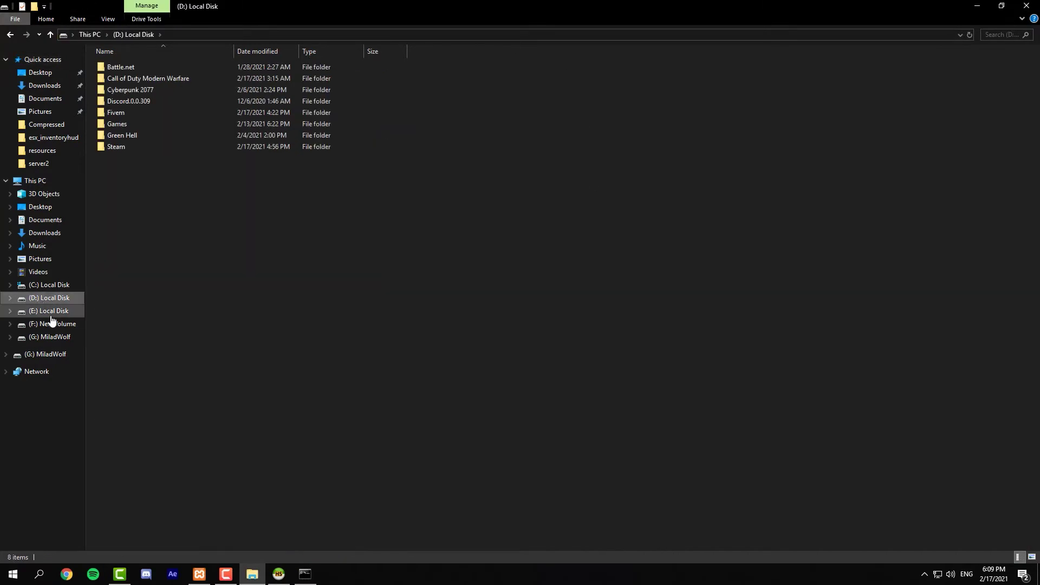
{"action": "left_click", "coordinate": [51, 313]}
{"action": "left_click", "coordinate": [49, 298]}
{"action": "double_click", "coordinate": [116, 112]}
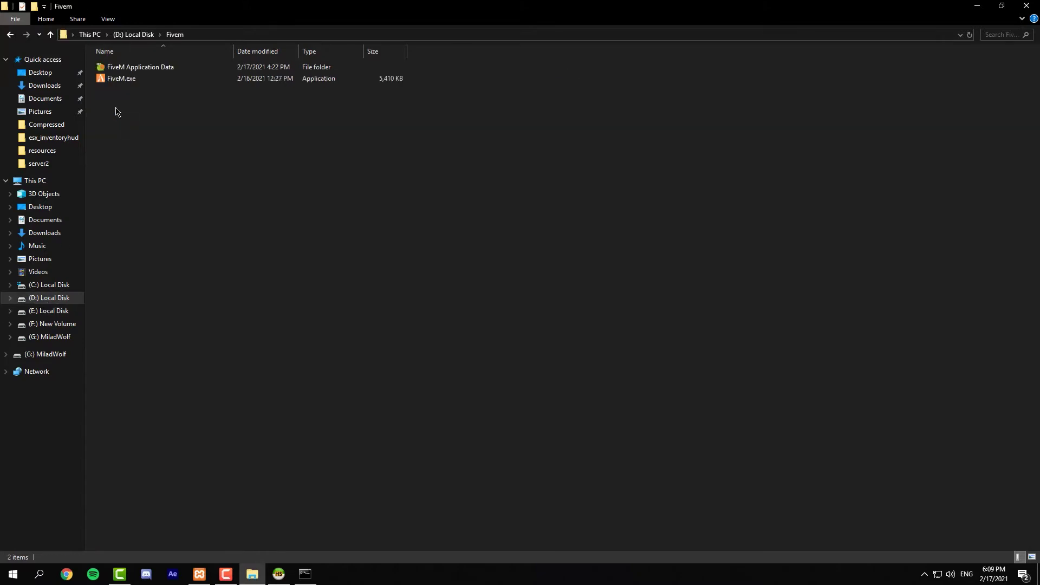
Step: Launch Steam and check the server console's output while it signs in
{"action": "left_click", "coordinate": [32, 574]}
{"action": "type", "text": "steam"}
{"action": "key", "text": "Return"}
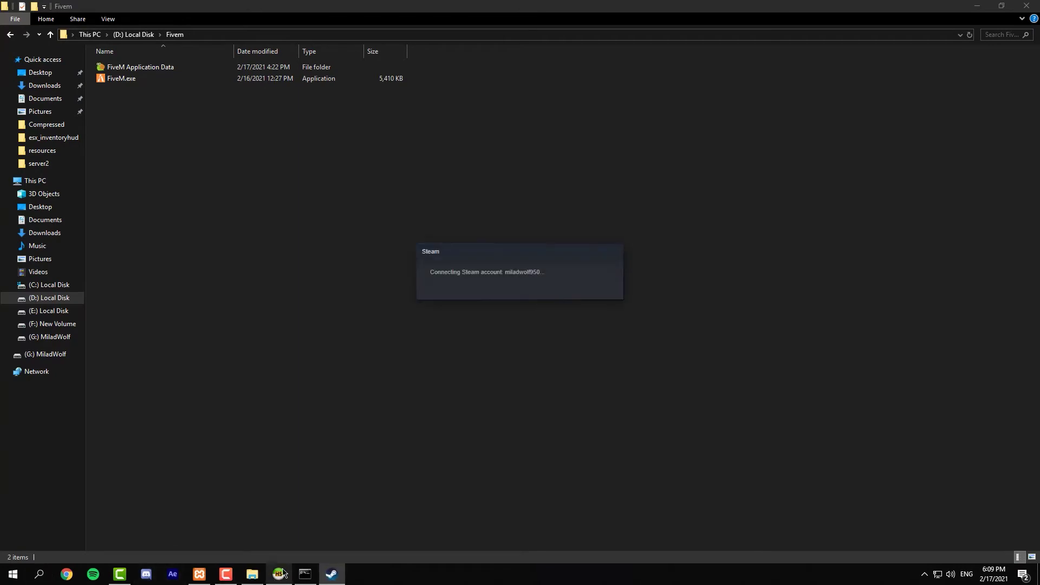
{"action": "left_click", "coordinate": [305, 574]}
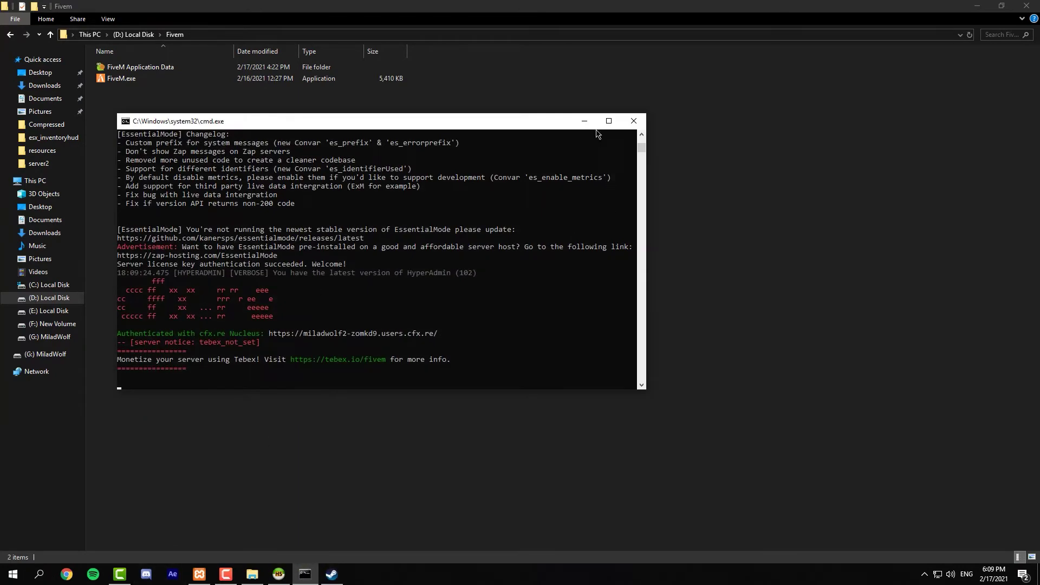
{"action": "left_click", "coordinate": [585, 121]}
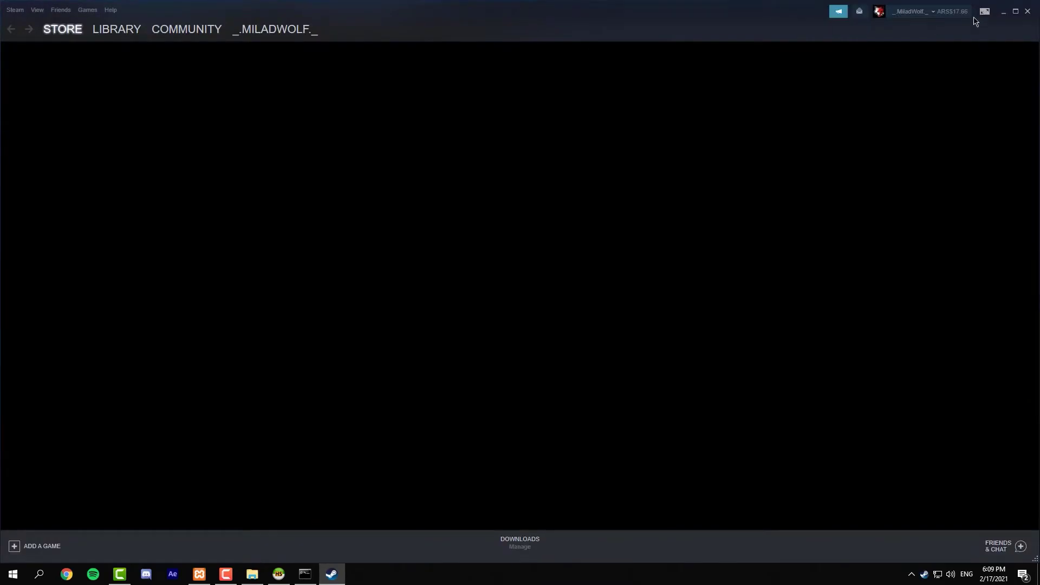
Step: Show the Steam library and clear the Steam, File Explorer and Steam News windows from the desktop
{"action": "left_click", "coordinate": [133, 40]}
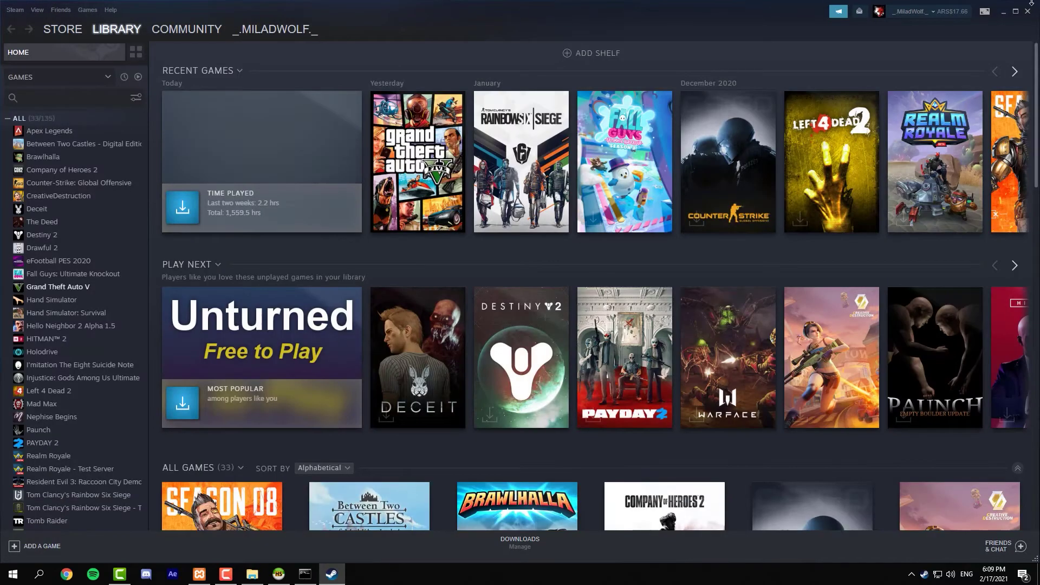
{"action": "left_click", "coordinate": [1004, 10]}
{"action": "left_click", "coordinate": [977, 5]}
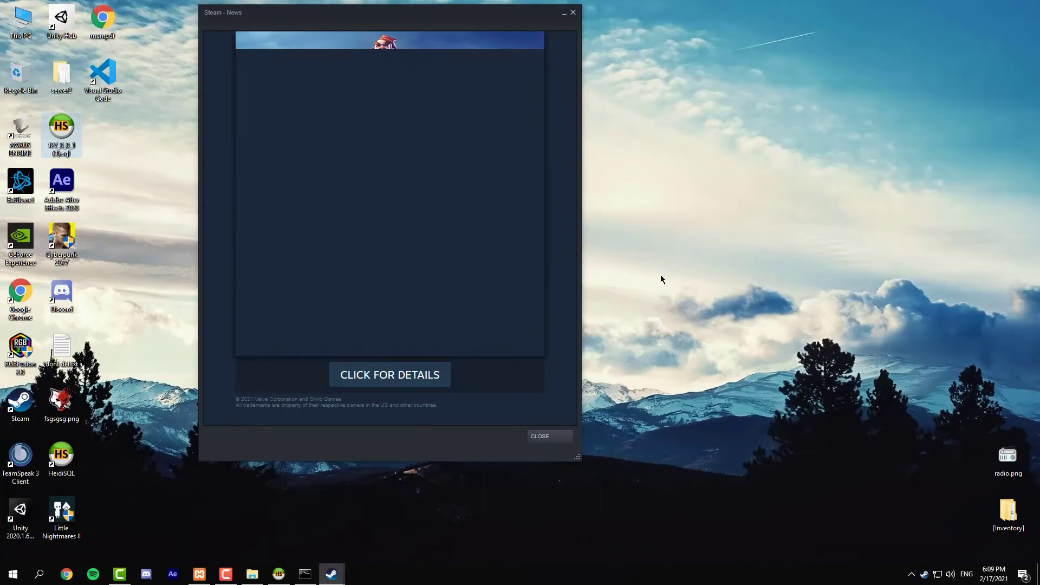
{"action": "left_click", "coordinate": [575, 12]}
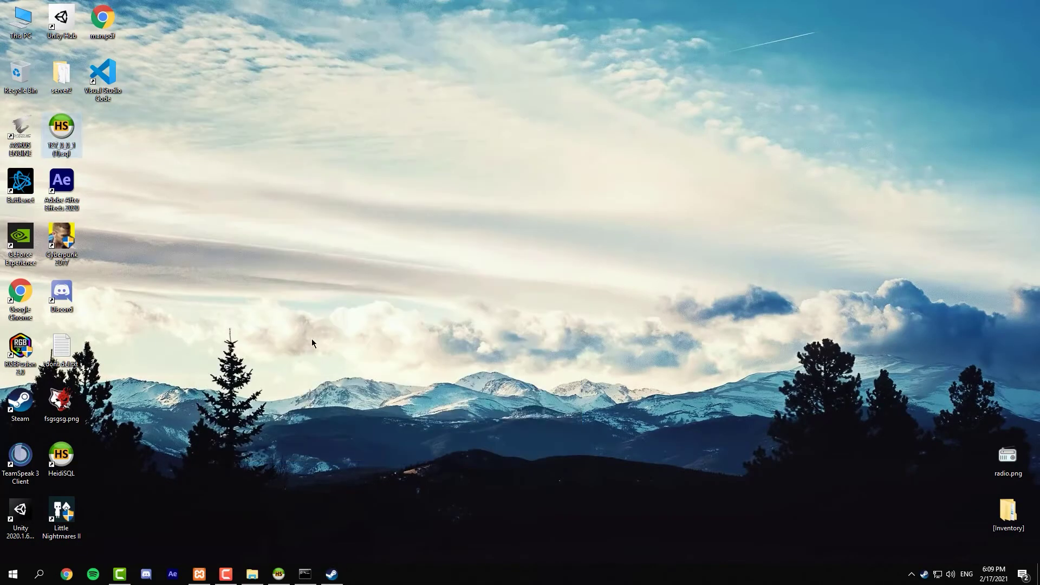
Step: Open the Fivem folder on (D:) Local Disk from This PC and launch FiveM.exe
{"action": "left_click", "coordinate": [84, 285]}
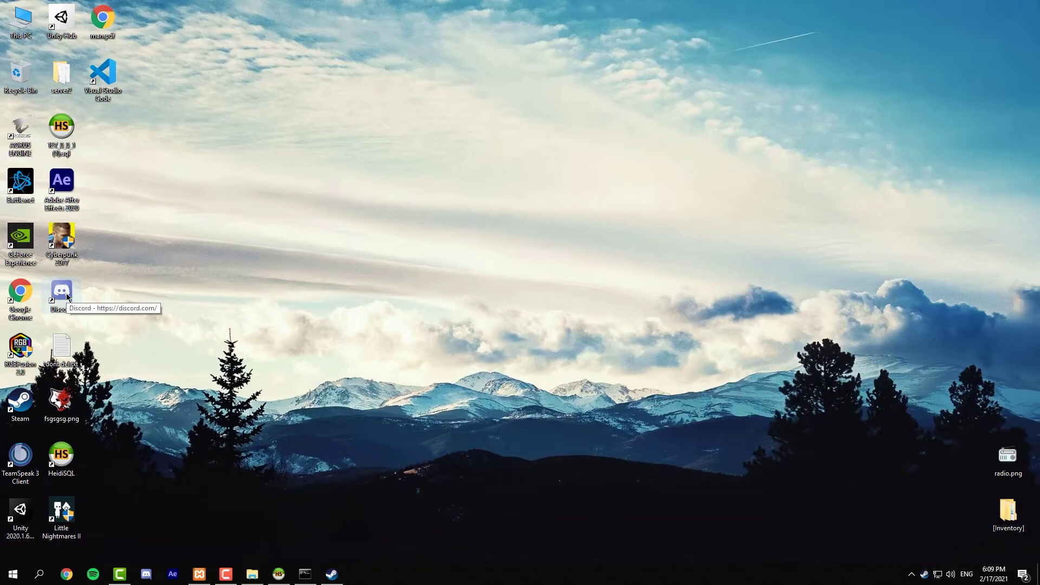
{"action": "double_click", "coordinate": [27, 38]}
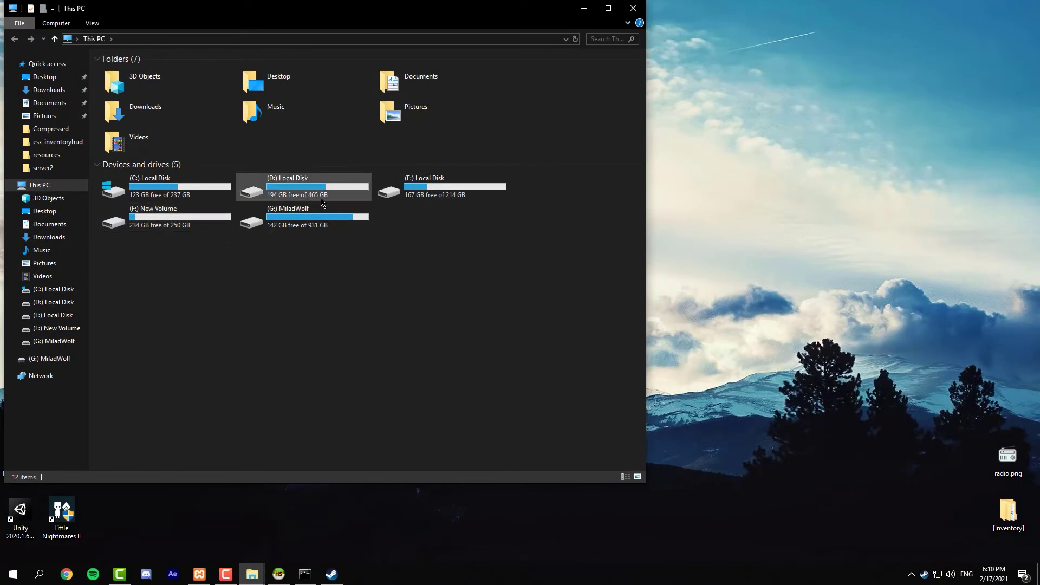
{"action": "double_click", "coordinate": [197, 216]}
{"action": "key", "text": "alt+Left"}
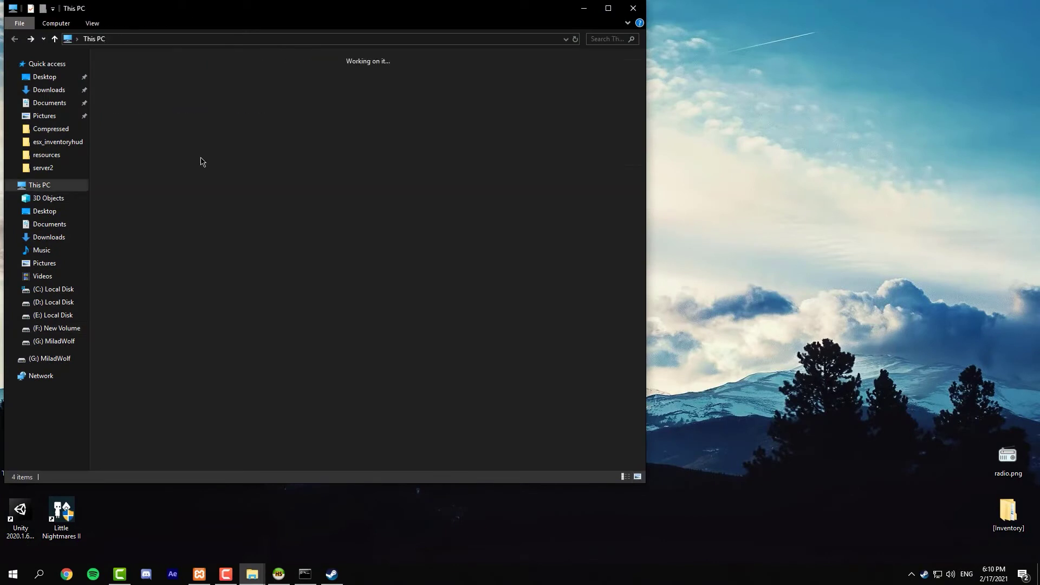
{"action": "double_click", "coordinate": [417, 187]}
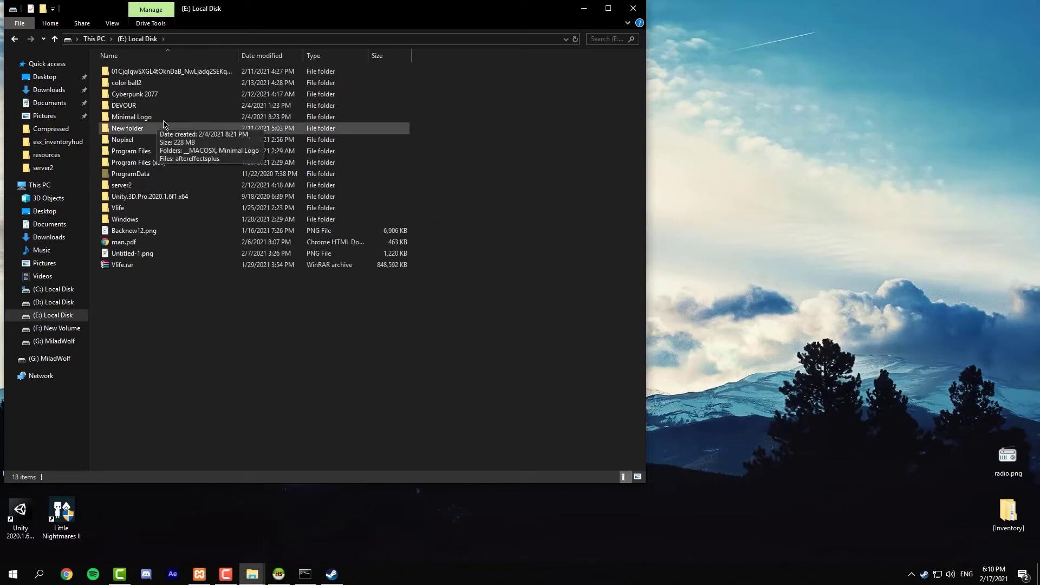
{"action": "key", "text": "alt+Left"}
{"action": "key", "text": "Left"}
{"action": "key", "text": "Return"}
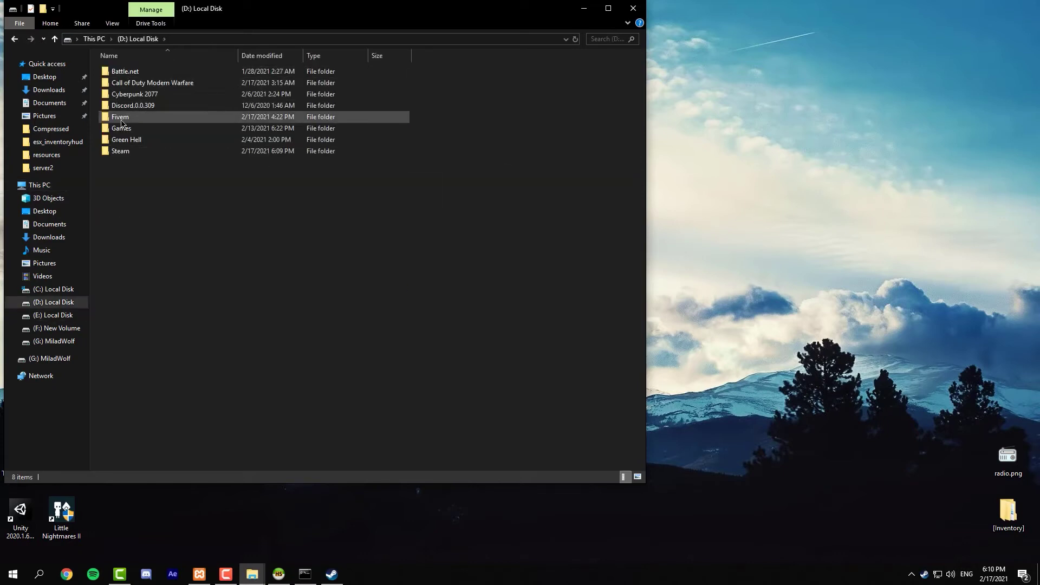
{"action": "double_click", "coordinate": [121, 119]}
{"action": "double_click", "coordinate": [127, 84]}
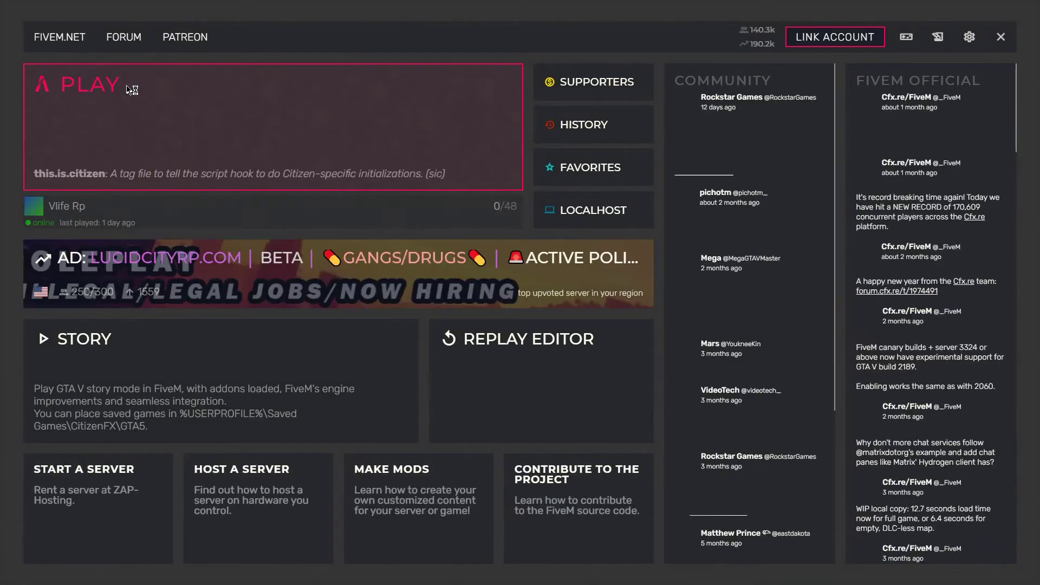
Step: Connect FiveM to the localhost server and walk the spawned character from the sidewalk onto the road
{"action": "left_click", "coordinate": [578, 208]}
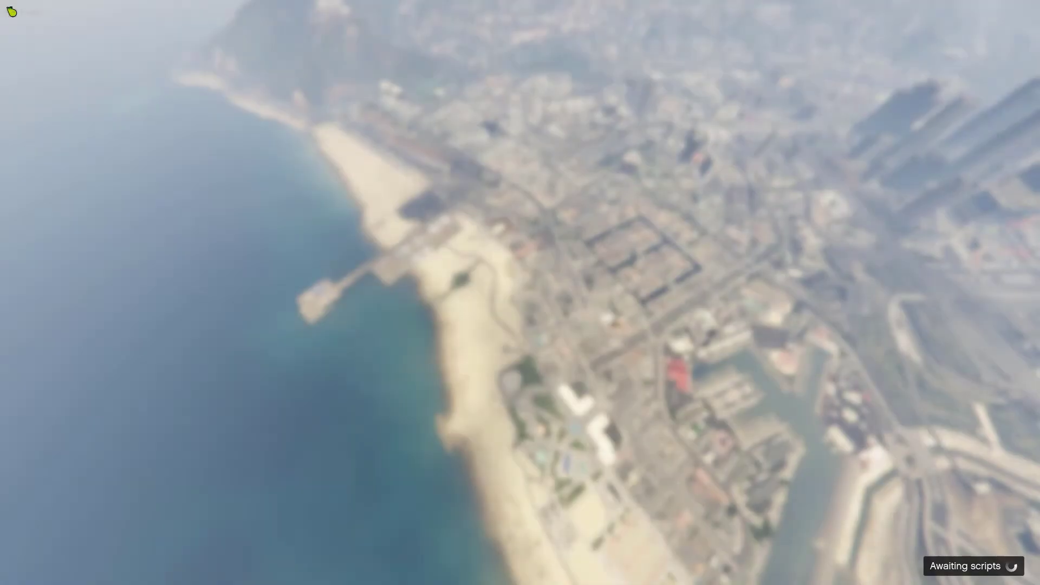
{"action": "left_click", "coordinate": [167, 232]}
{"action": "left_click", "coordinate": [169, 332]}
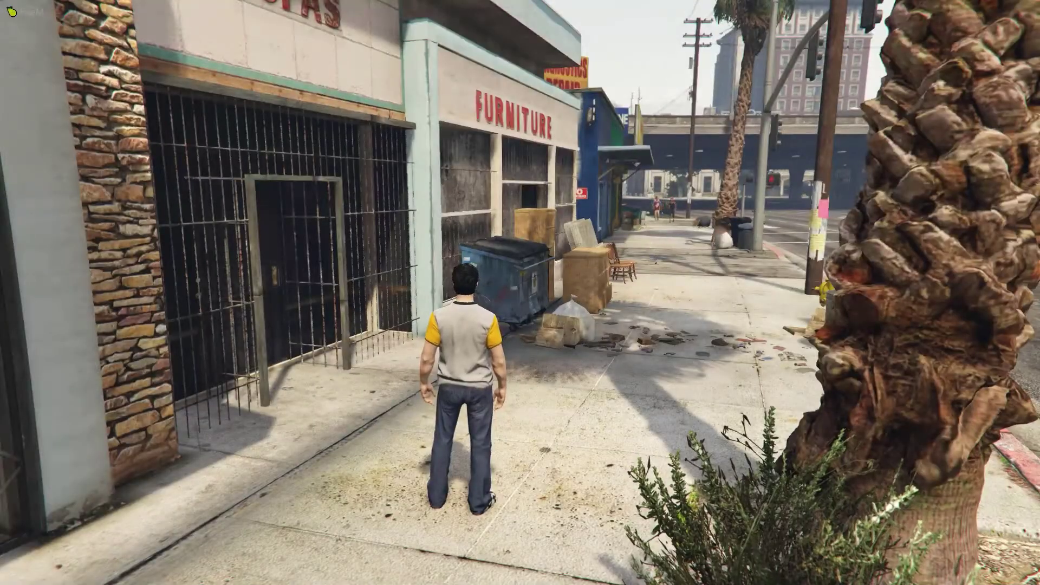
{"action": "key", "text": "w"}
{"action": "key", "text": "d"}
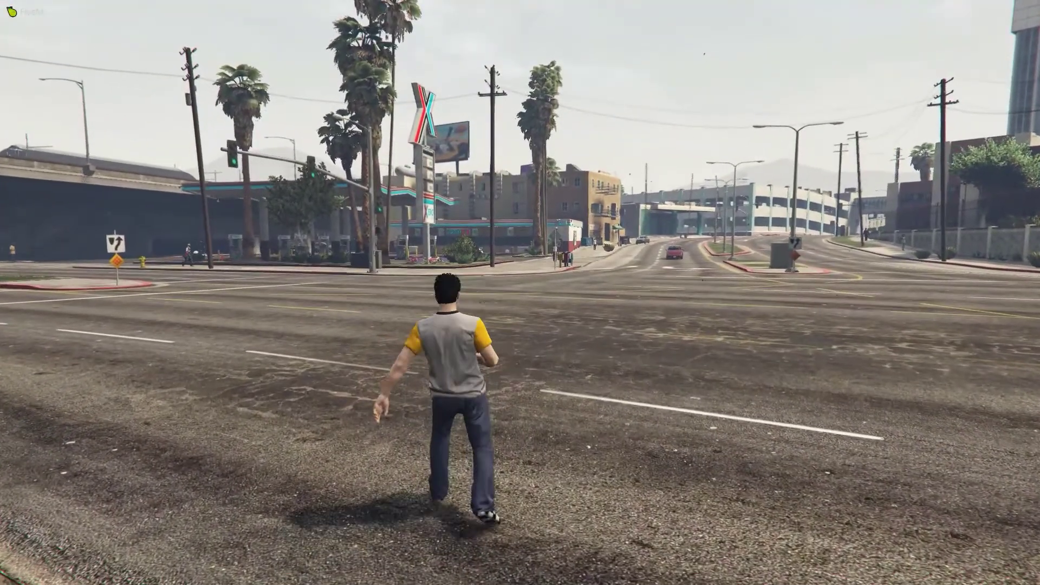
Step: Open the inventory in the game, try giving cash with DÁT, and throw away 1 cash with ZAHODIT
{"action": "key", "text": "F2"}
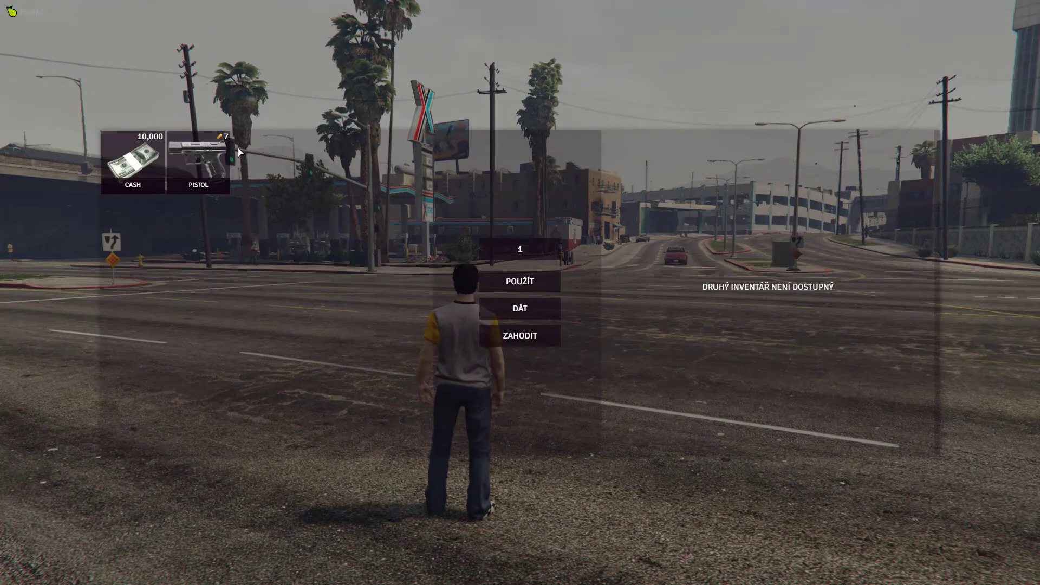
{"action": "left_click_drag", "start_coordinate": [118, 165], "coordinate": [518, 304]}
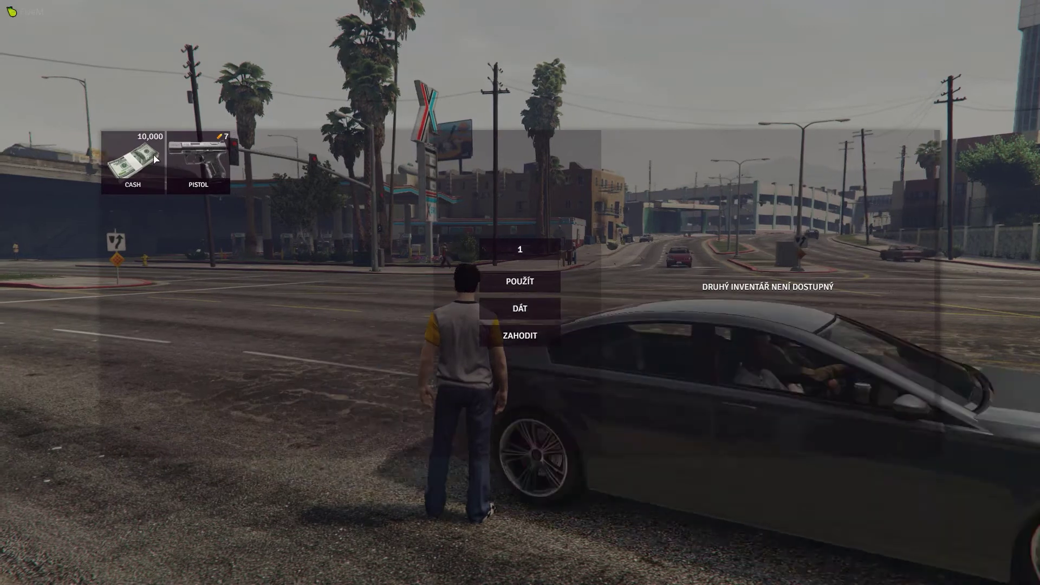
{"action": "left_click_drag", "start_coordinate": [154, 154], "coordinate": [520, 336]}
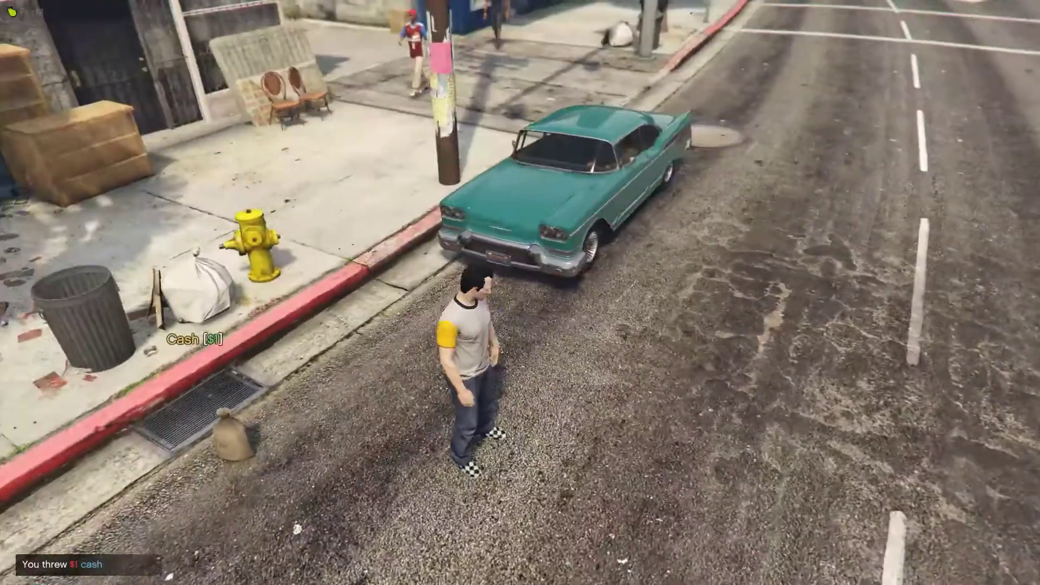
Step: Walk the character past the front of the teal car and open the inventory again
{"action": "key", "text": "w"}
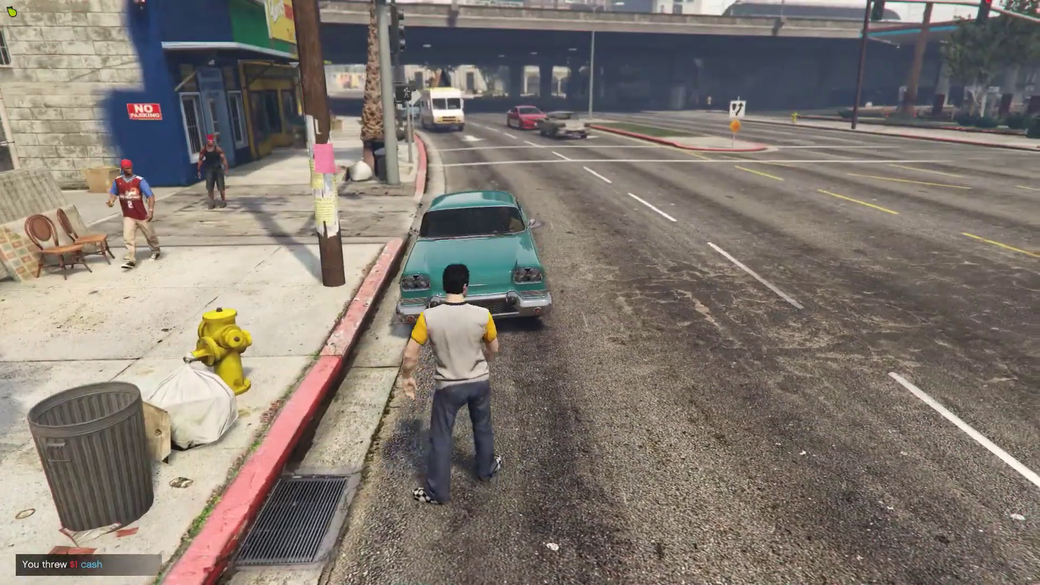
{"action": "key", "text": "w"}
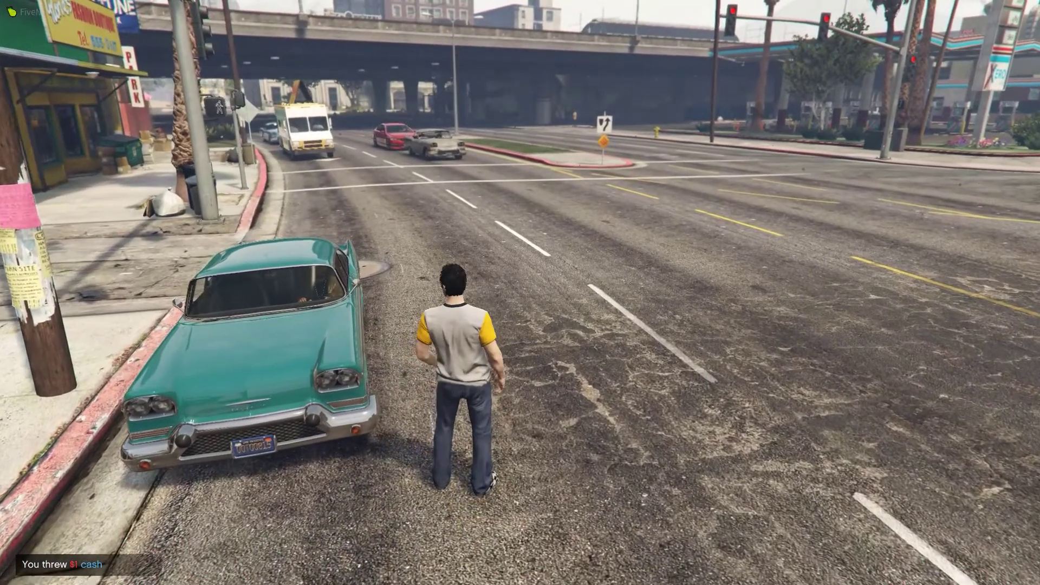
{"action": "key", "text": "F2"}
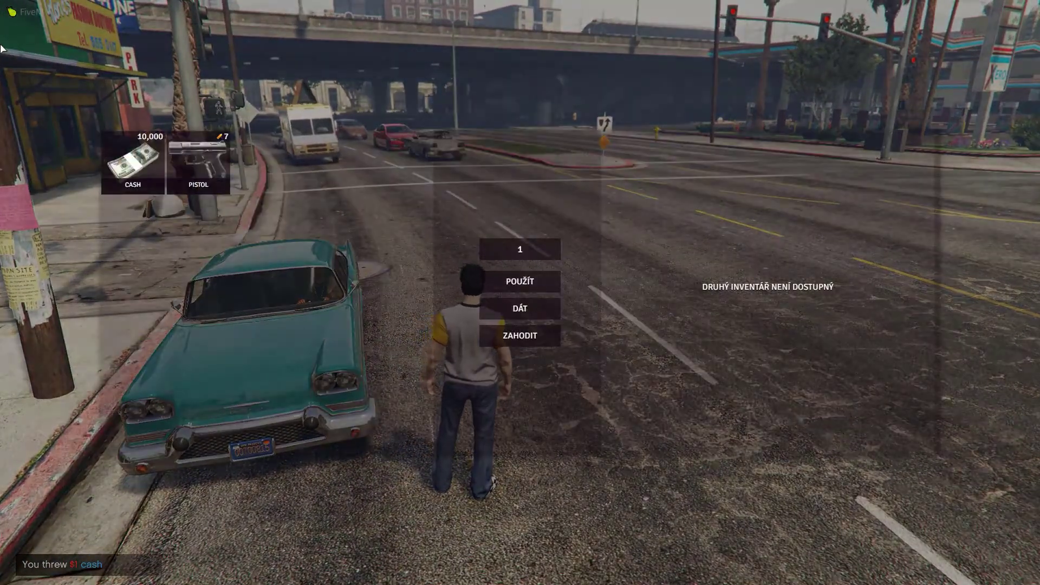
{"action": "key", "text": "w"}
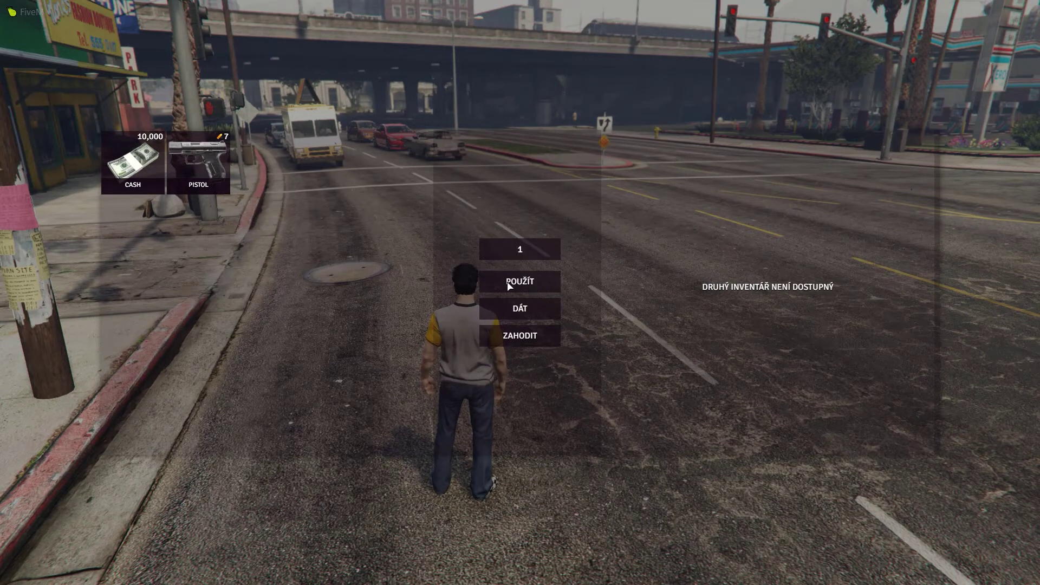
Step: Switch from the game to the File Explorer window of the Fivem folder and move it to the middle of the desktop
{"action": "key", "text": "alt+Tab"}
{"action": "key", "text": "Tab"}
{"action": "key", "text": "Tab"}
{"action": "key", "text": "Tab"}
{"action": "key", "text": "Tab"}
{"action": "key", "text": "Tab"}
{"action": "key", "text": "Tab"}
{"action": "key", "text": "Tab"}
{"action": "key", "text": "Tab"}
{"action": "key", "text": "Tab"}
{"action": "key", "text": "Tab"}
{"action": "key", "text": "Tab"}
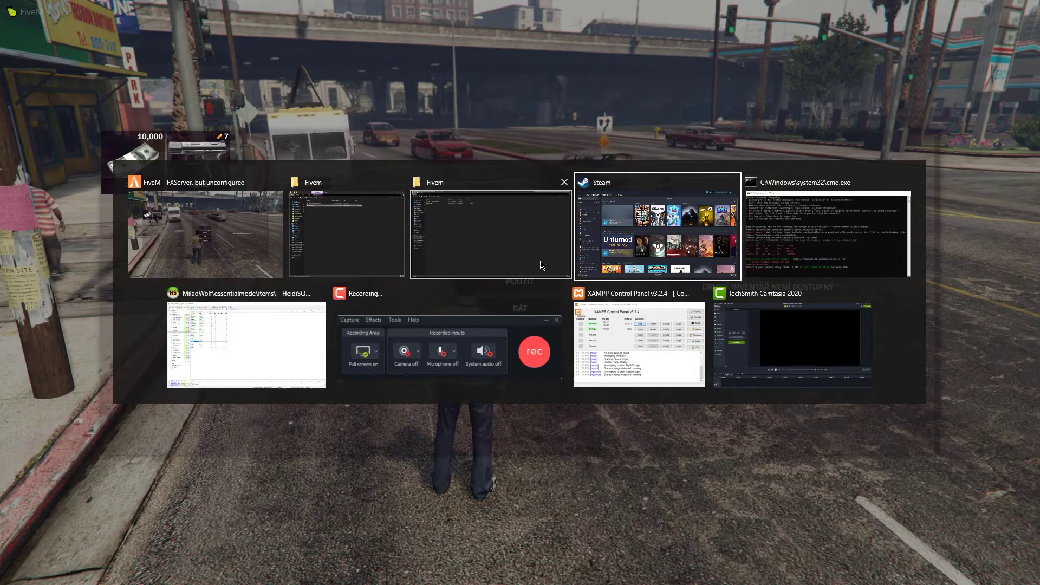
{"action": "key", "text": "Tab"}
{"action": "key", "text": "Tab"}
{"action": "key", "text": "Tab"}
{"action": "key", "text": "Tab"}
{"action": "key", "text": "Tab"}
{"action": "key", "text": "Tab"}
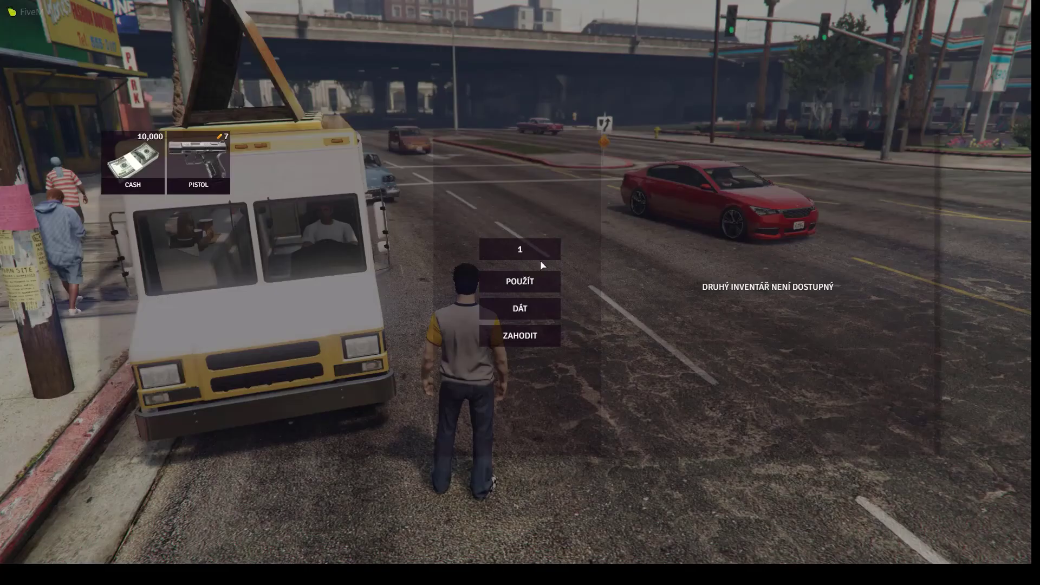
{"action": "key", "text": "alt+Tab"}
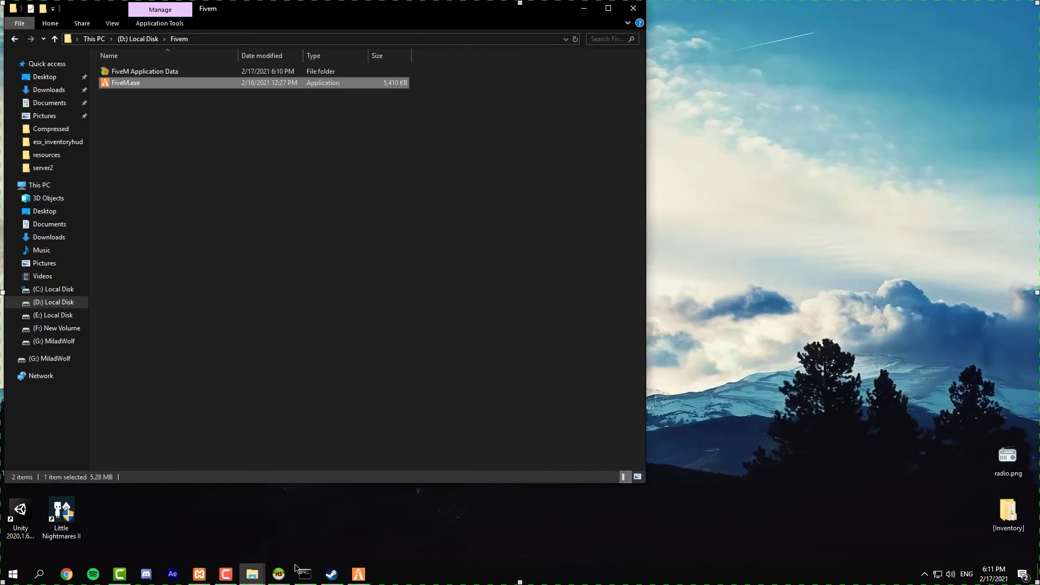
{"action": "left_click", "coordinate": [309, 230]}
{"action": "left_click_drag", "start_coordinate": [267, 18], "coordinate": [455, 79]}
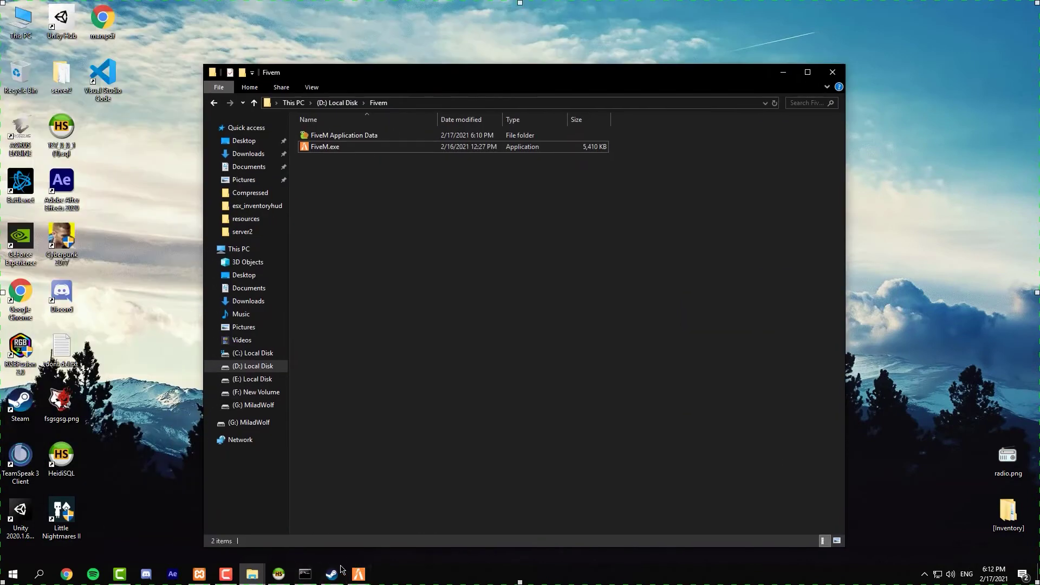
{"action": "left_click", "coordinate": [925, 573]}
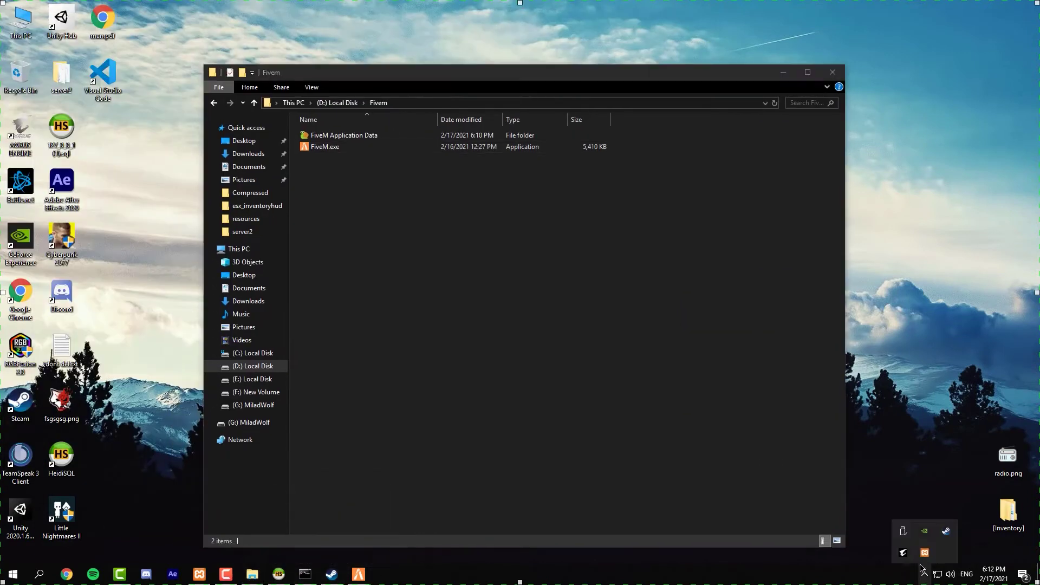
{"action": "left_click", "coordinate": [861, 576]}
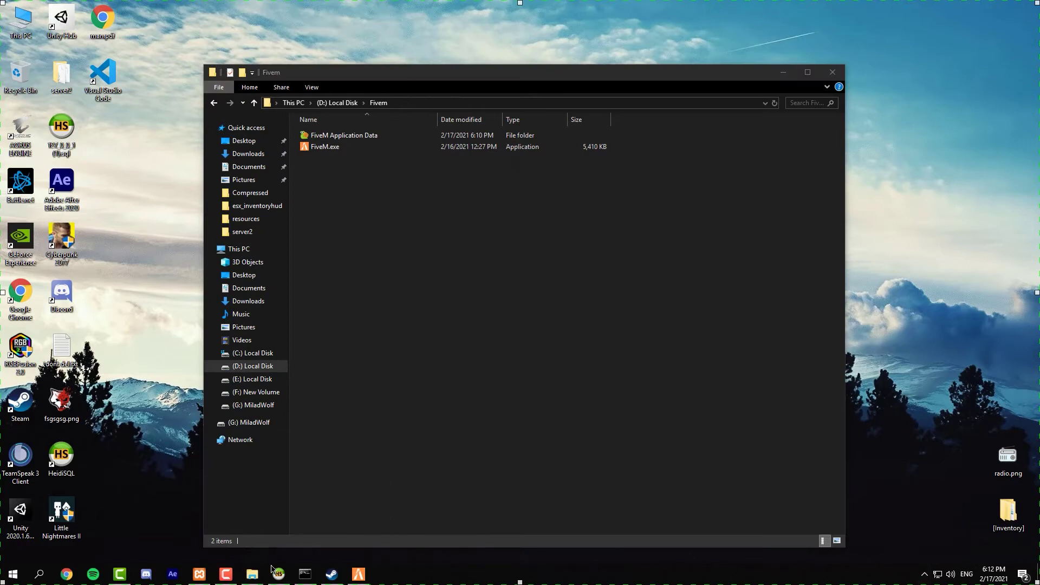
{"action": "left_click", "coordinate": [769, 447]}
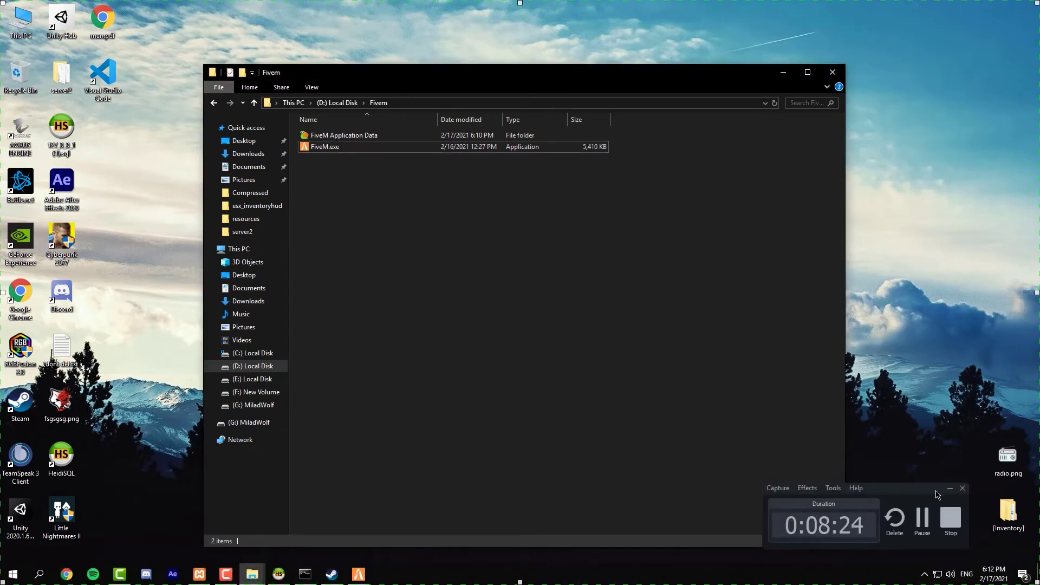
{"action": "left_click", "coordinate": [950, 488]}
Step: Open esx_inventoryhud\html\img\items in the server's [Inventory] folder and look through the item images down to the weapon files
{"action": "key", "text": "alt+Left"}
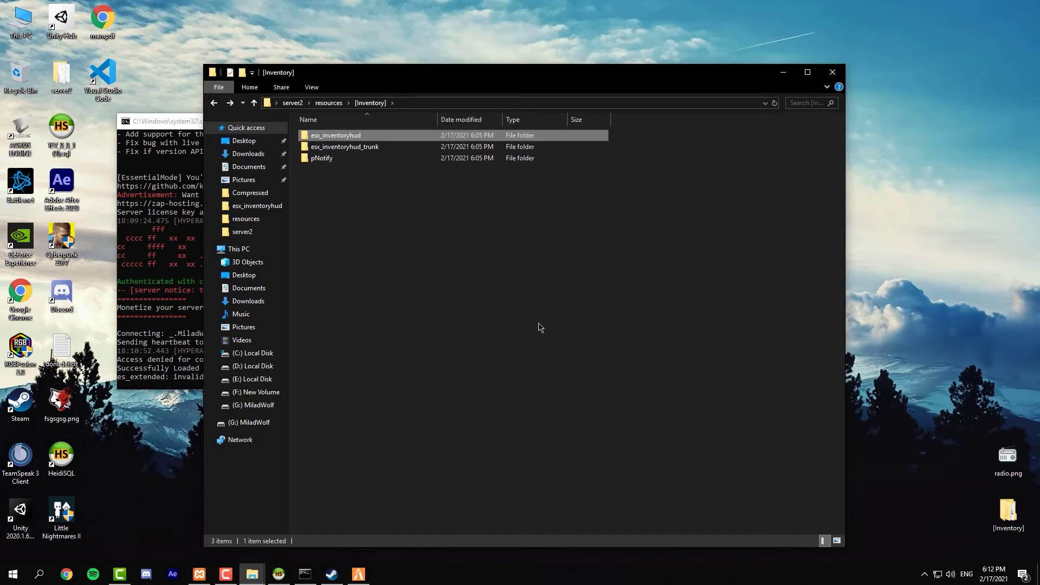
{"action": "double_click", "coordinate": [341, 138]}
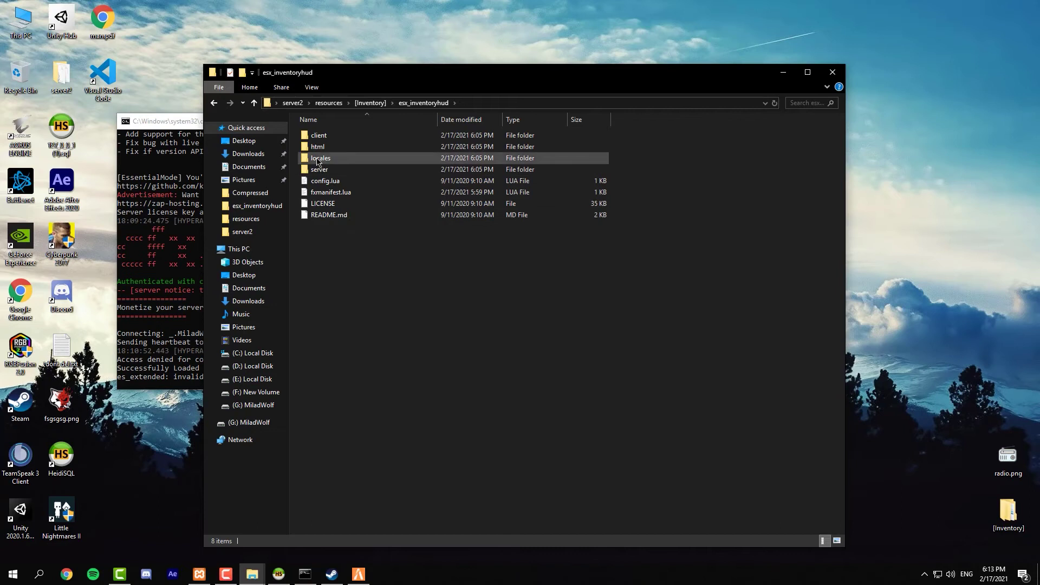
{"action": "double_click", "coordinate": [329, 147]}
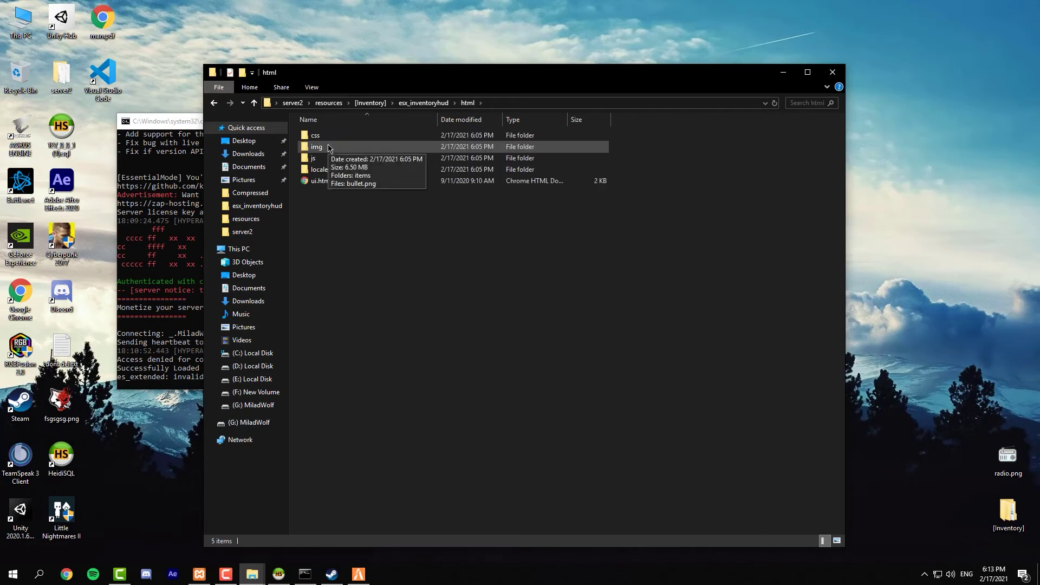
{"action": "double_click", "coordinate": [329, 146]}
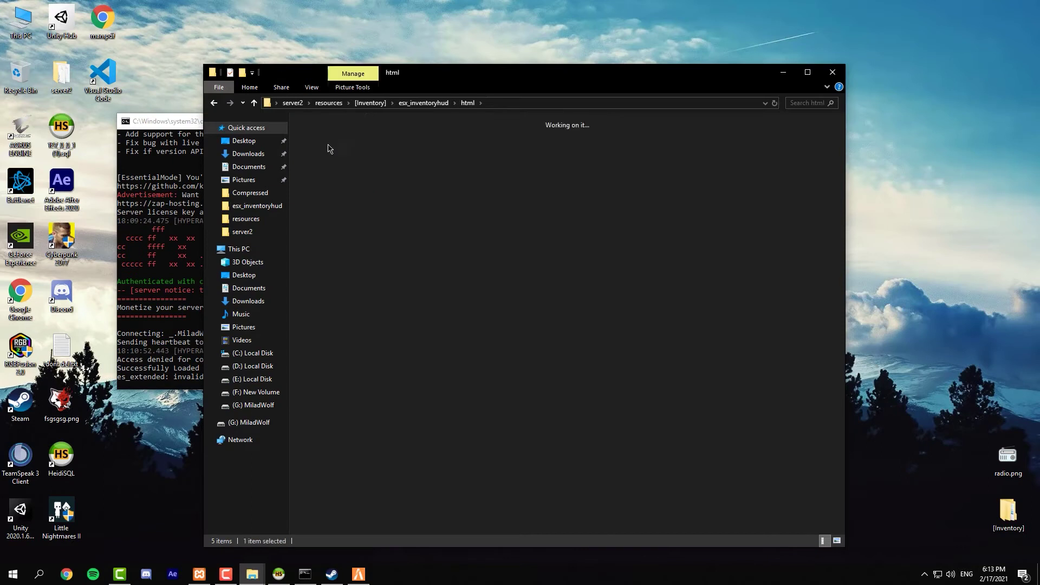
{"action": "left_click", "coordinate": [326, 156]}
{"action": "double_click", "coordinate": [327, 156]}
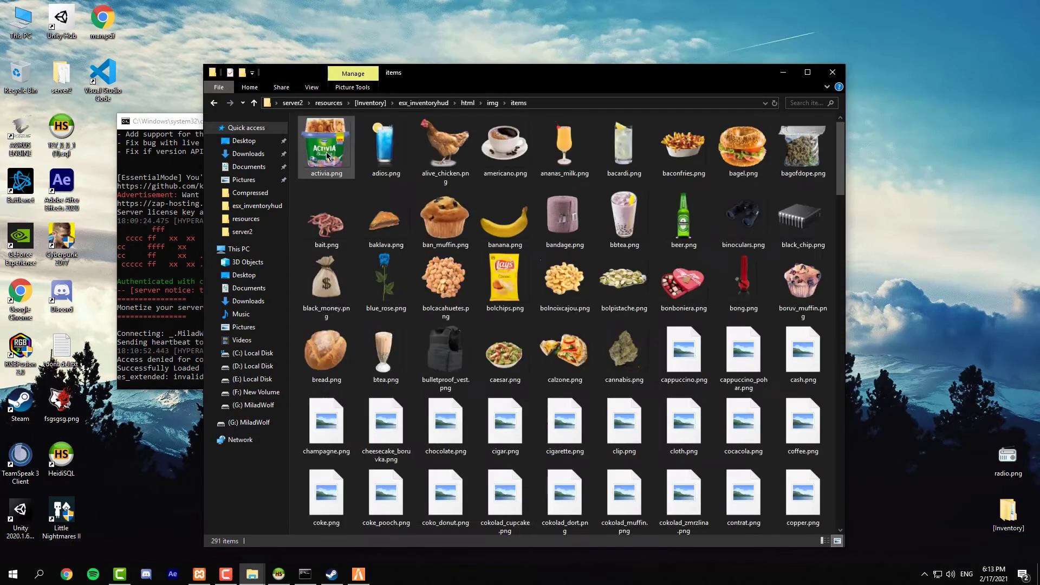
{"action": "scroll", "coordinate": [765, 242], "scroll_direction": "down", "scroll_amount": 15}
{"action": "scroll", "coordinate": [766, 242], "scroll_direction": "down", "scroll_amount": 5}
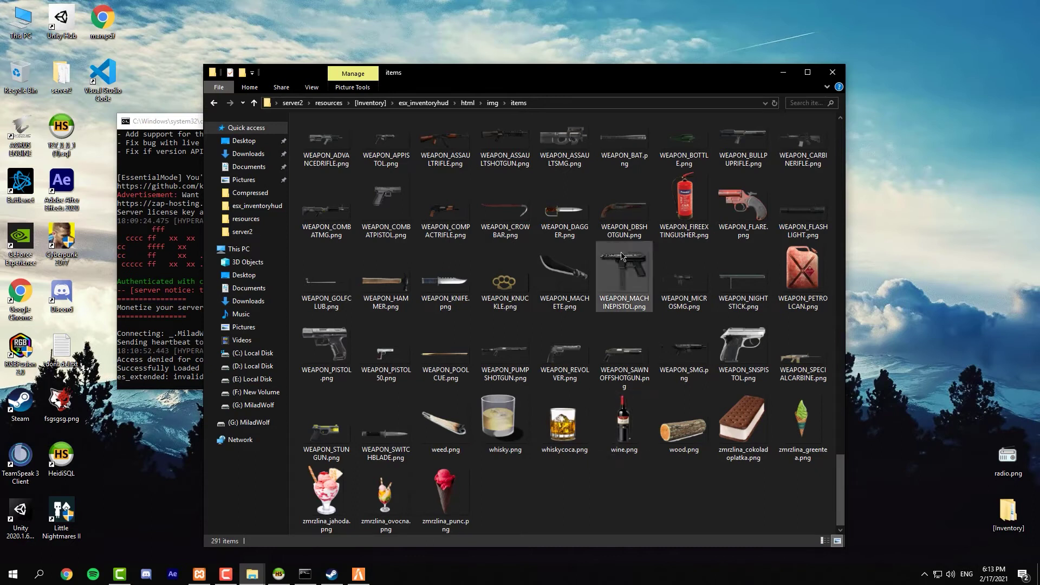
{"action": "mouse_move", "coordinate": [623, 265]}
{"action": "mouse_move", "coordinate": [626, 322]}
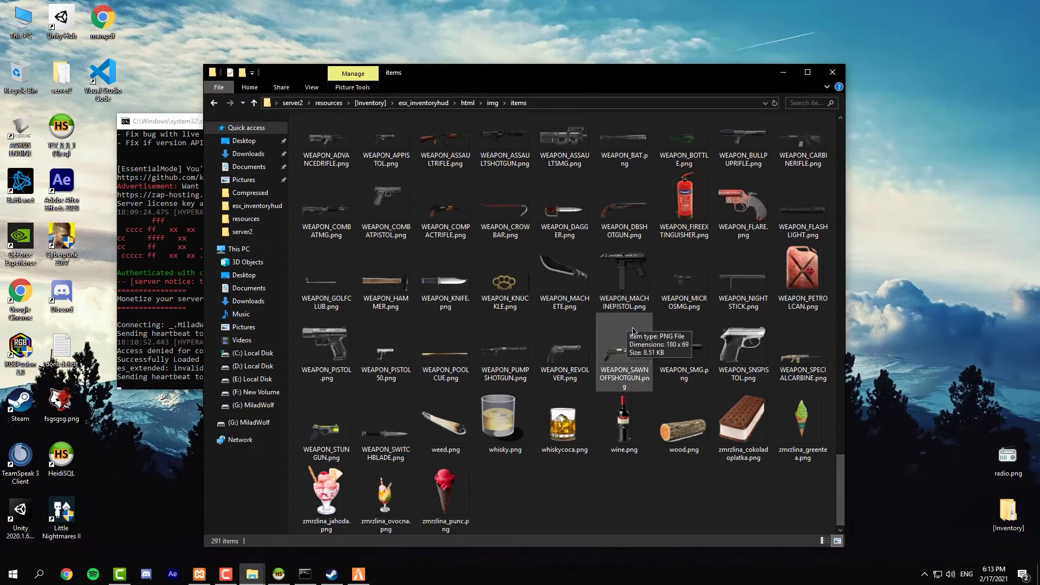
Step: Show the Copy option for radio.png on the desktop and dismiss it
{"action": "left_click", "coordinate": [1007, 457]}
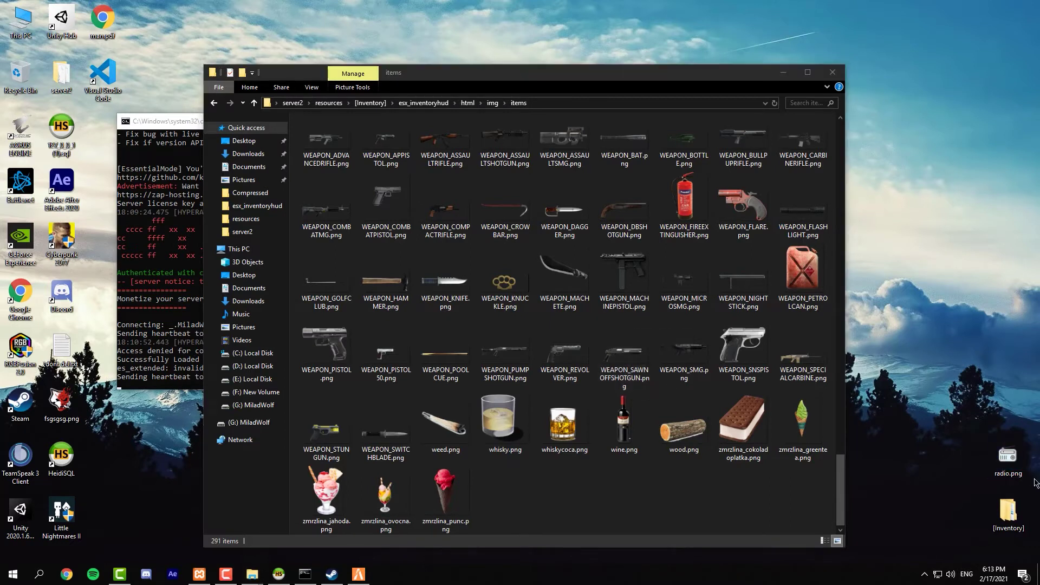
{"action": "right_click", "coordinate": [1001, 460]}
{"action": "left_click", "coordinate": [1002, 391]}
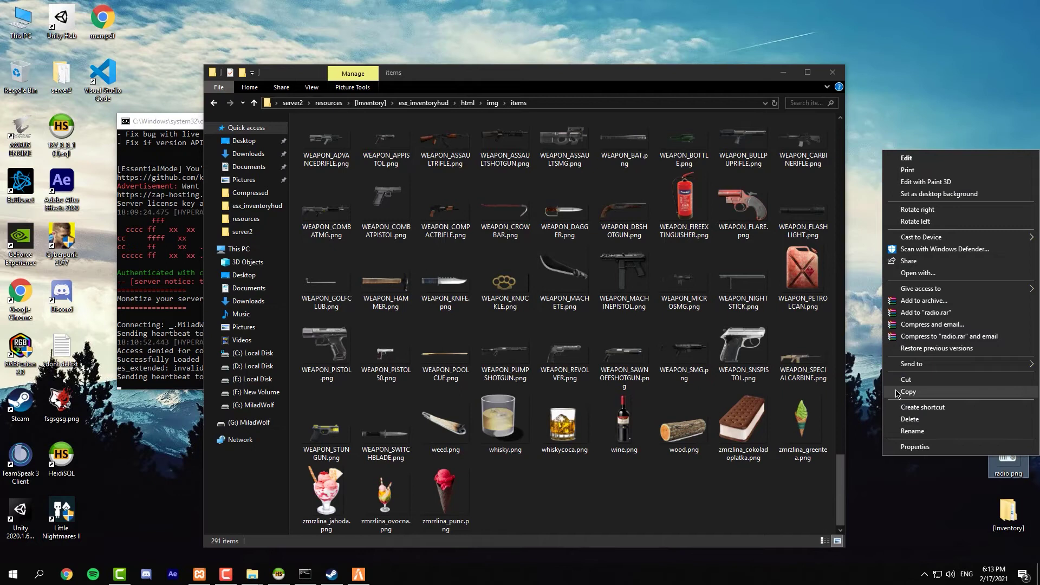
{"action": "left_click", "coordinate": [972, 459]}
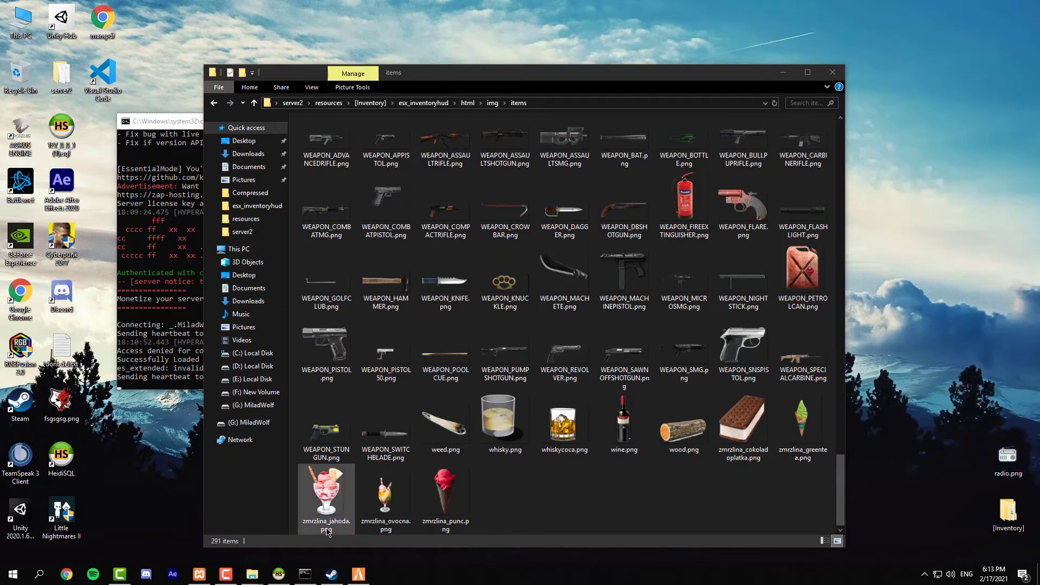
Step: Switch to Chrome and begin a web search for fivem in a new tab
{"action": "left_click", "coordinate": [65, 573]}
{"action": "type", "text": "down"}
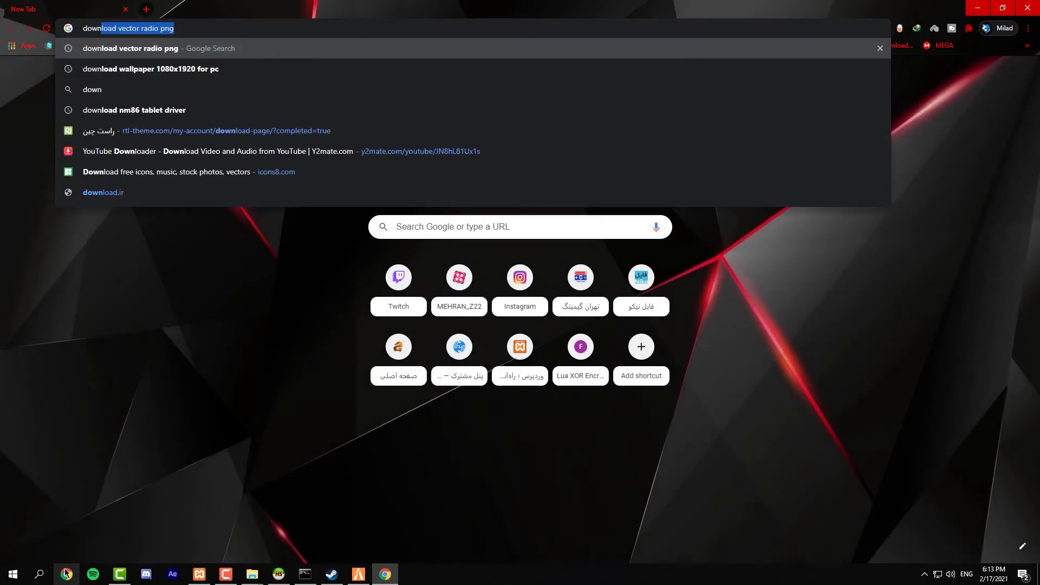
{"action": "key", "text": "BackSpace"}
{"action": "key", "text": "BackSpace"}
{"action": "key", "text": "BackSpace"}
{"action": "key", "text": "BackSpace"}
{"action": "key", "text": "BackSpace"}
{"action": "type", "text": "fivem"}
{"action": "key", "text": "BackSpace"}
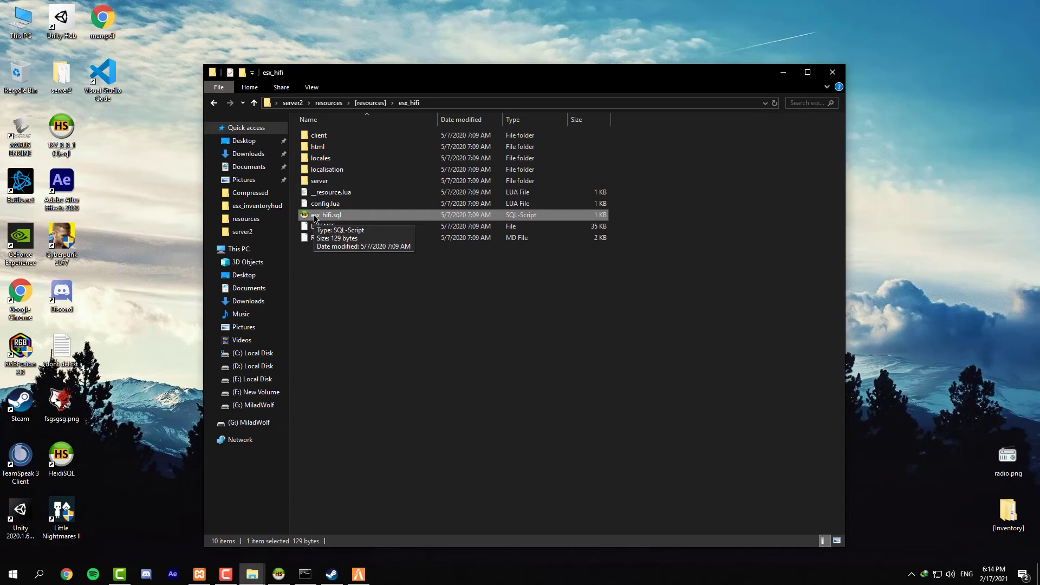
Step: Open esx_hifi.sql from the esx_hifi folder in HeidiSQL using the saved local session and run its query on essentialmode
{"action": "double_click", "coordinate": [315, 216]}
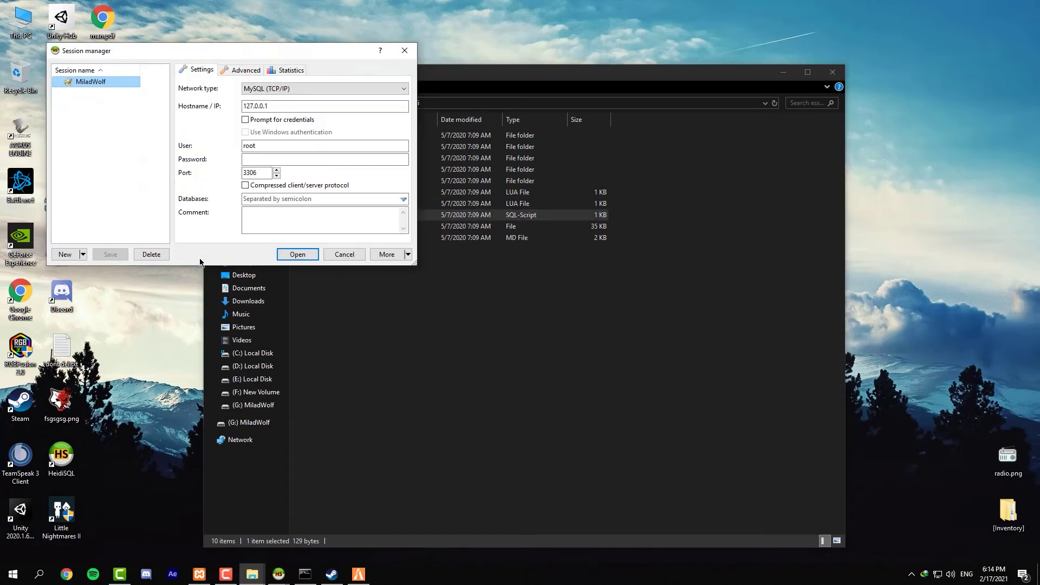
{"action": "left_click", "coordinate": [292, 254]}
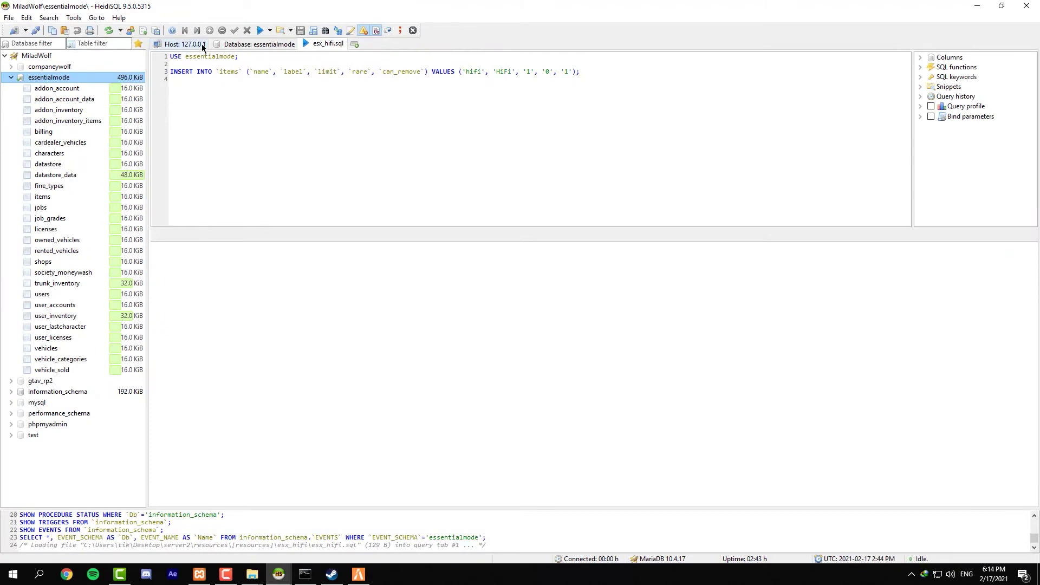
{"action": "left_click", "coordinate": [260, 30]}
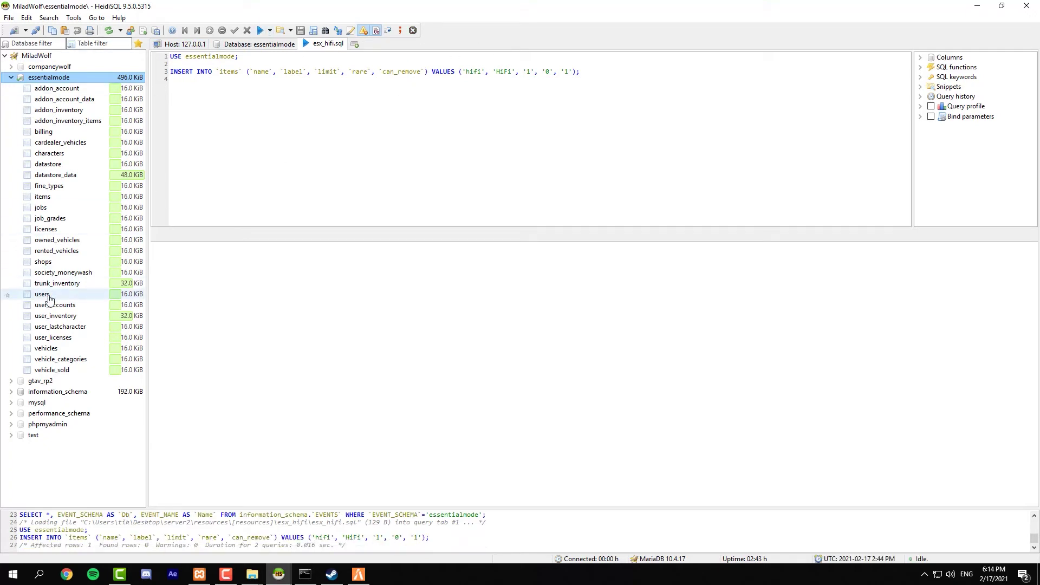
Step: Refresh the essentialmode database and open the data of its items table
{"action": "left_click", "coordinate": [49, 186]}
{"action": "left_click", "coordinate": [54, 197]}
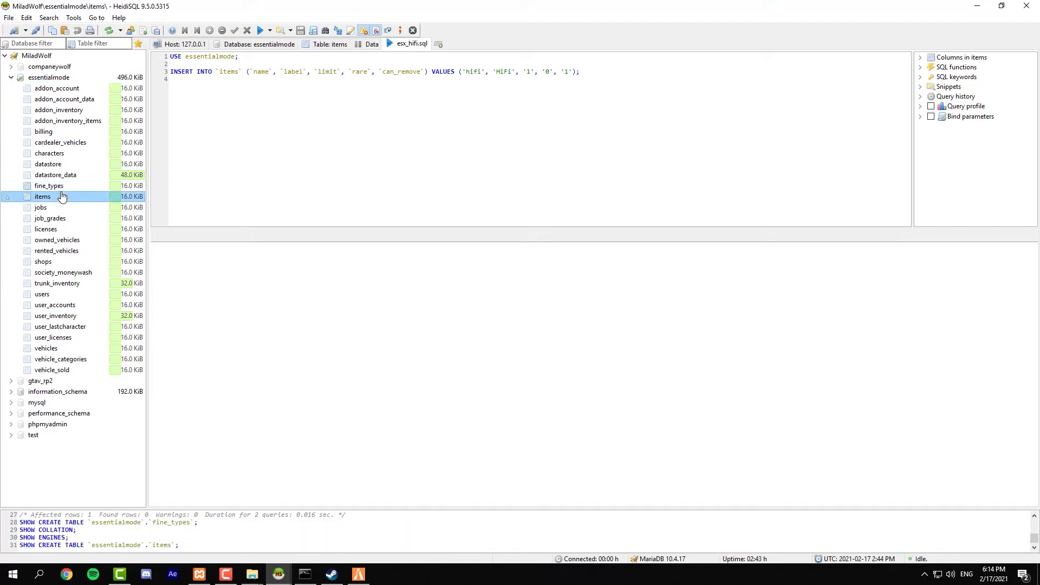
{"action": "left_click", "coordinate": [60, 78]}
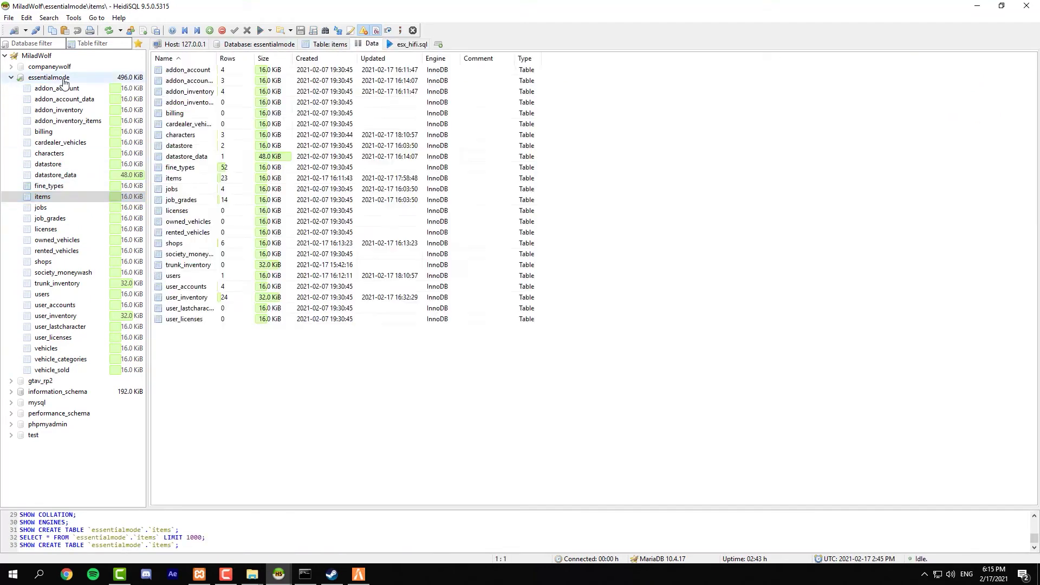
{"action": "left_click", "coordinate": [109, 31]}
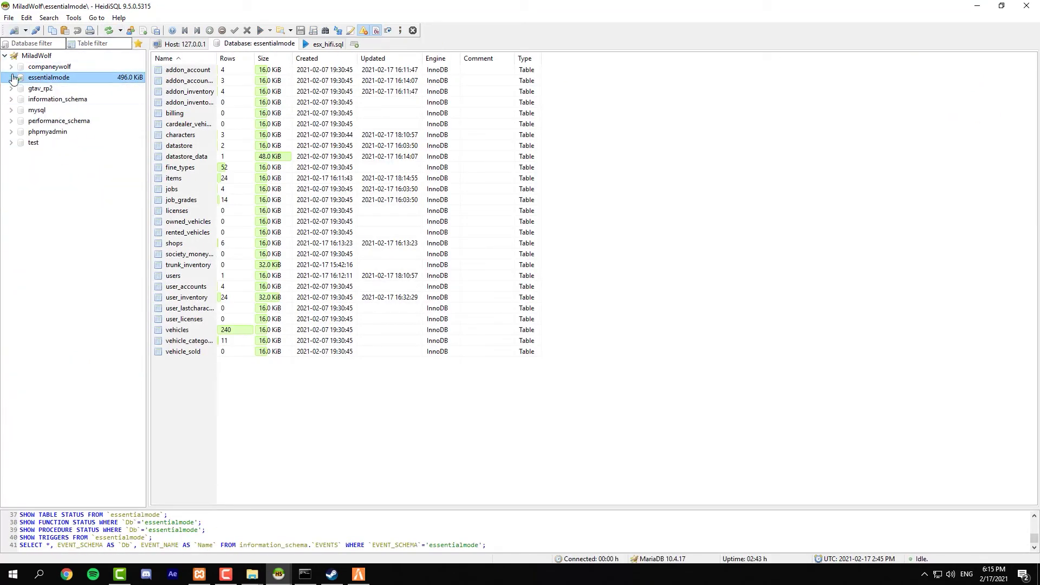
{"action": "left_click", "coordinate": [44, 197]}
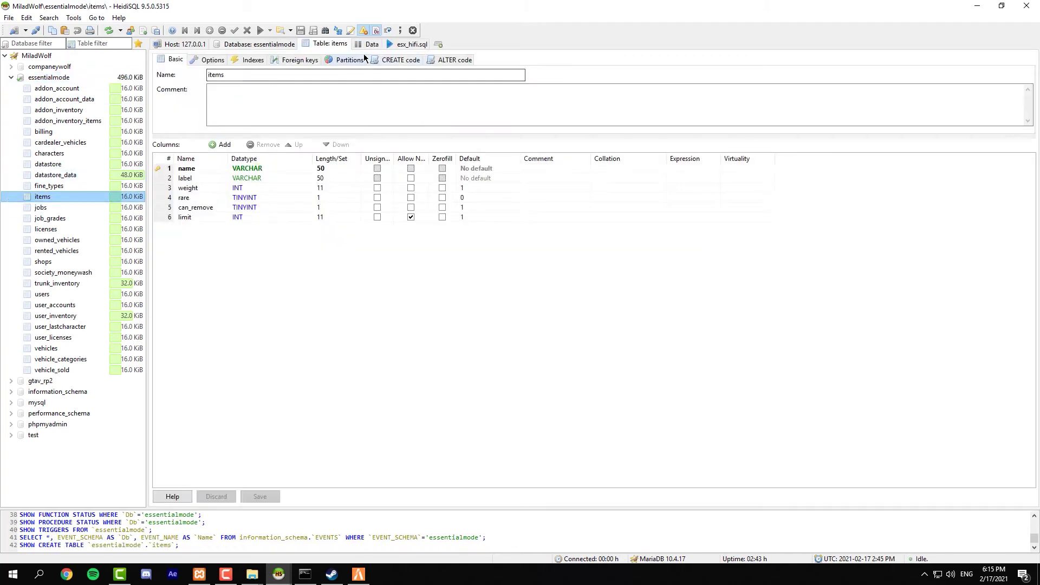
{"action": "left_click", "coordinate": [369, 45]}
Step: Look through the rows of the items table and locate the hifi entry
{"action": "left_click", "coordinate": [163, 247]}
{"action": "left_click", "coordinate": [167, 296]}
{"action": "left_click", "coordinate": [169, 237]}
{"action": "left_click", "coordinate": [170, 257]}
{"action": "left_click", "coordinate": [174, 306]}
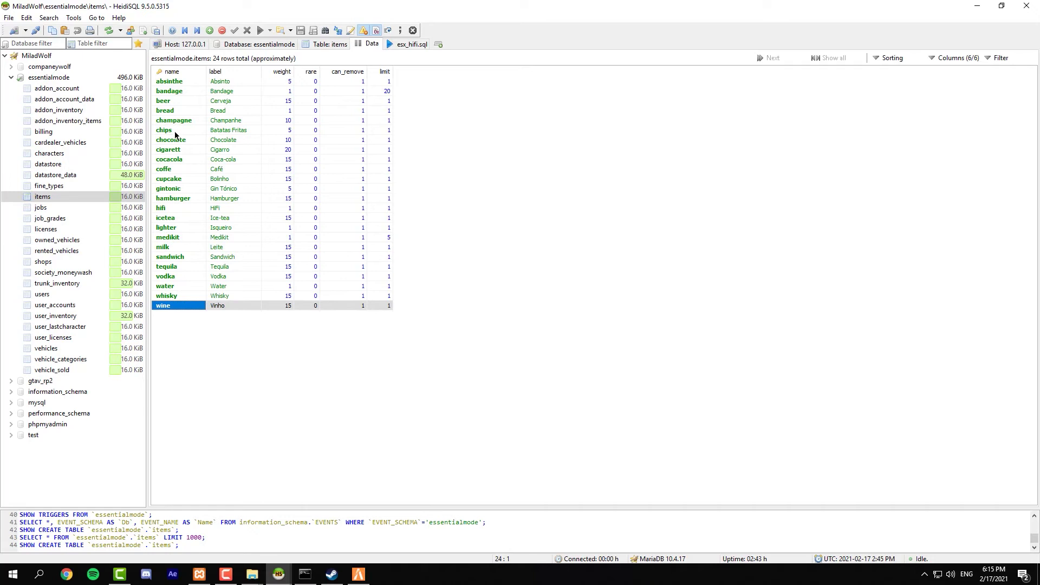
{"action": "left_click", "coordinate": [169, 208]}
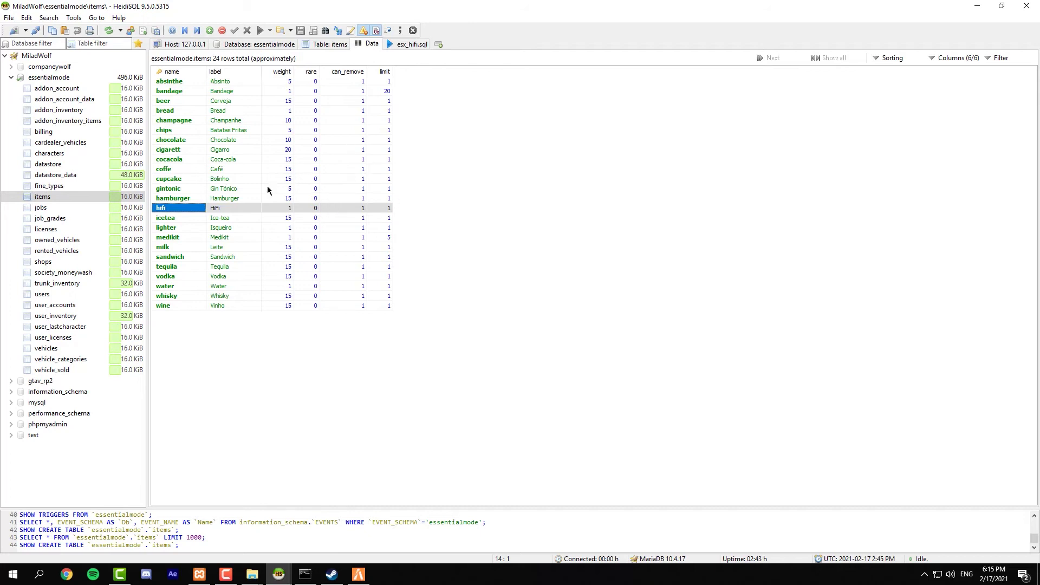
{"action": "left_click", "coordinate": [190, 142]}
{"action": "left_click", "coordinate": [168, 307]}
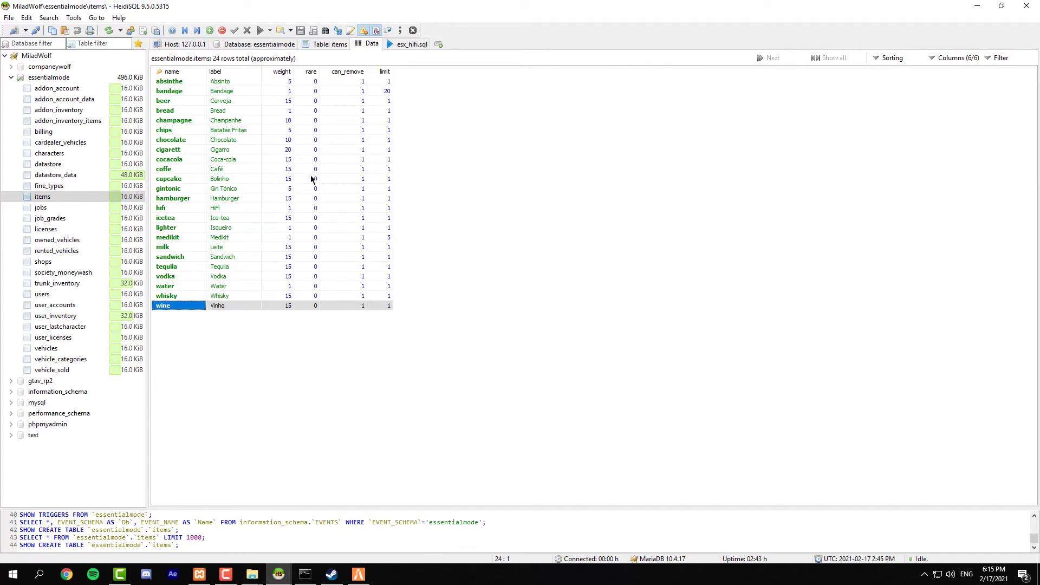
{"action": "left_click", "coordinate": [176, 209]}
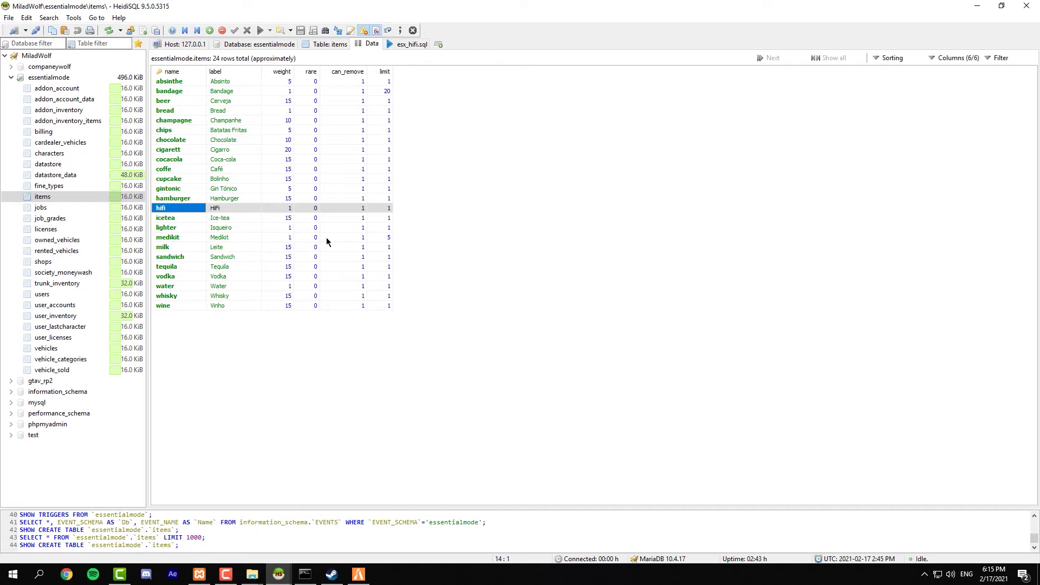
Step: Minimize HeidiSQL and close the running server console window
{"action": "left_click", "coordinate": [979, 8]}
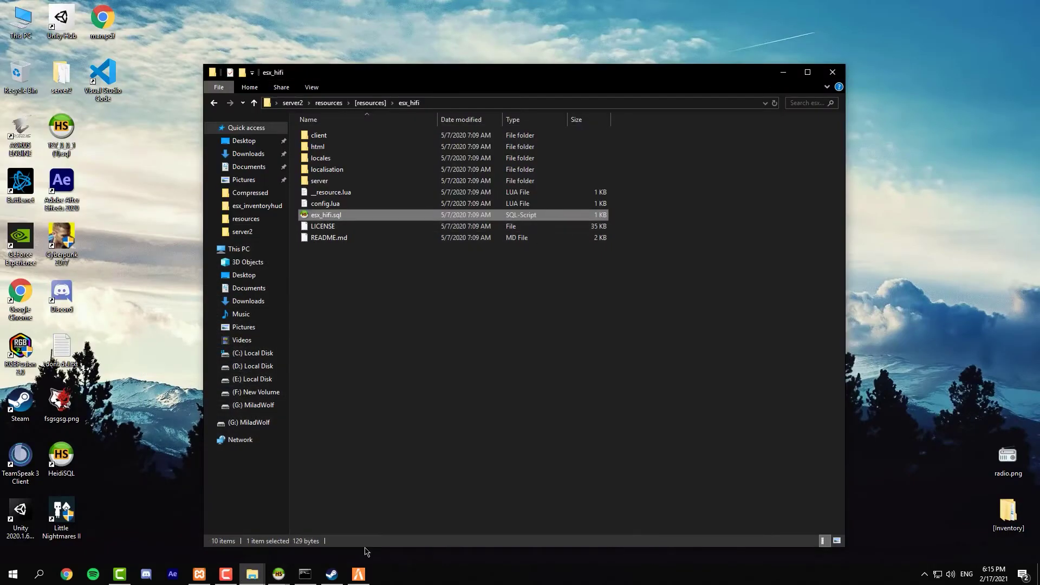
{"action": "left_click", "coordinate": [305, 570]}
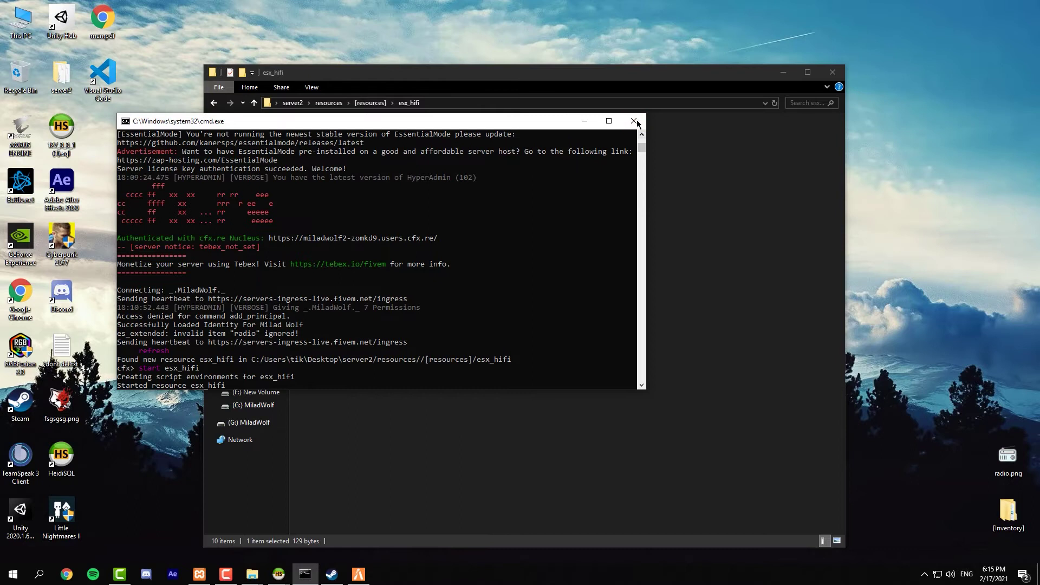
{"action": "left_click", "coordinate": [716, 268]}
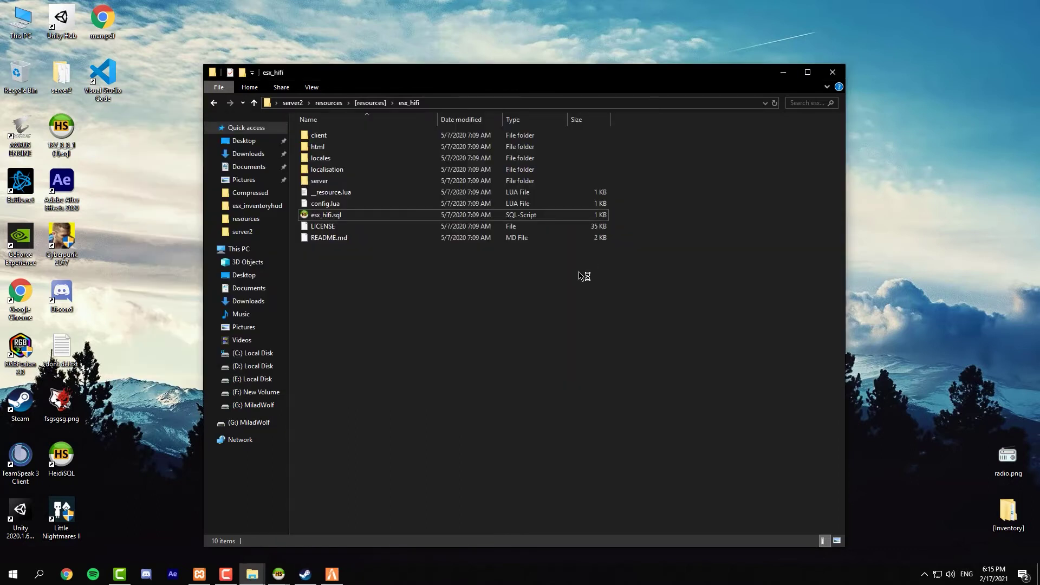
Step: Go to the items image folder at resources\[Inventory]\esx_inventoryhud\html\img in File Explorer
{"action": "key", "text": "BackSpace"}
{"action": "left_click", "coordinate": [329, 103]}
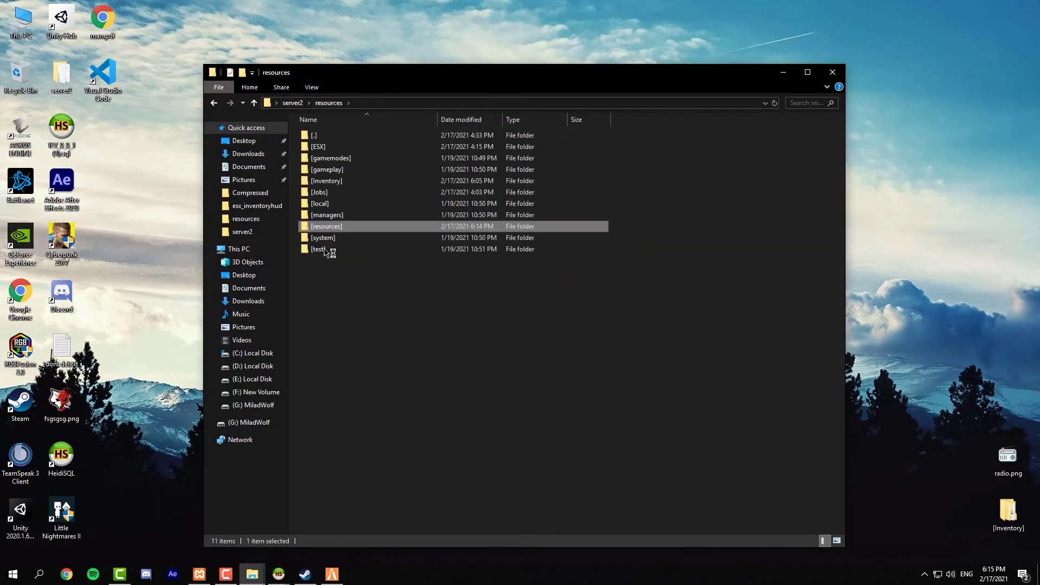
{"action": "left_click", "coordinate": [317, 217]}
{"action": "double_click", "coordinate": [320, 193]}
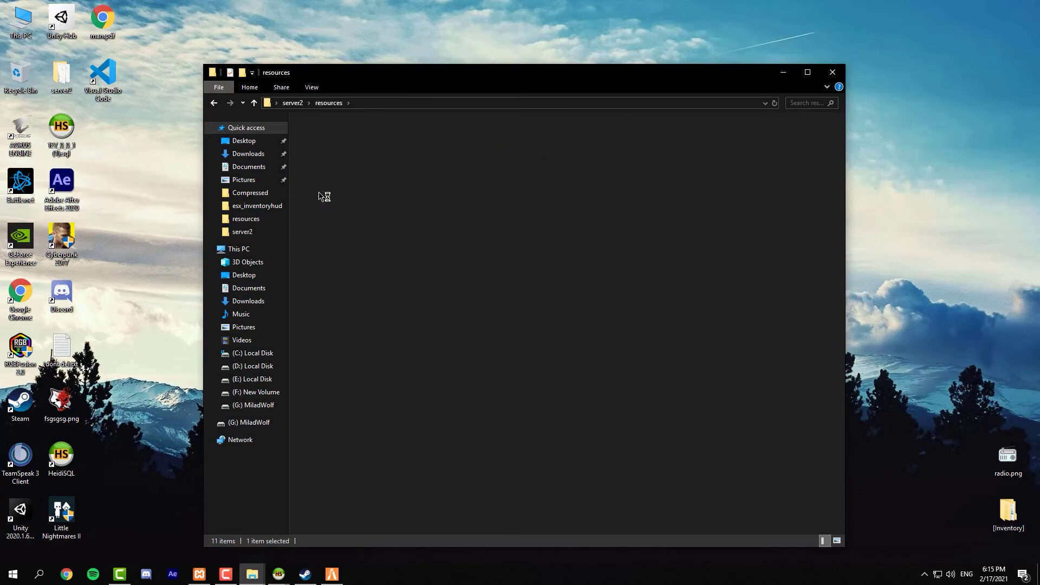
{"action": "key", "text": "BackSpace"}
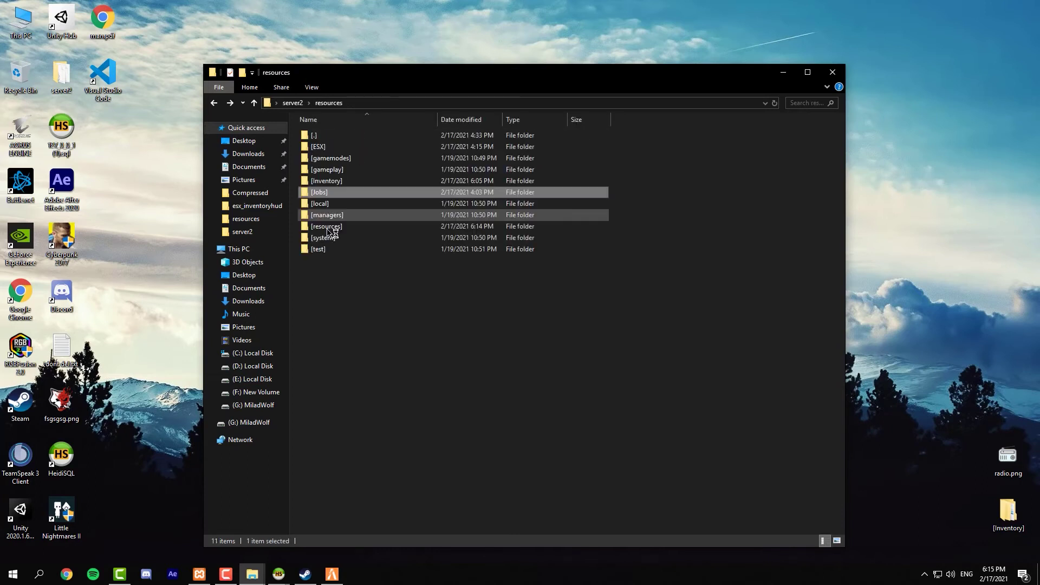
{"action": "double_click", "coordinate": [342, 181]}
{"action": "double_click", "coordinate": [332, 136]}
{"action": "double_click", "coordinate": [338, 147]}
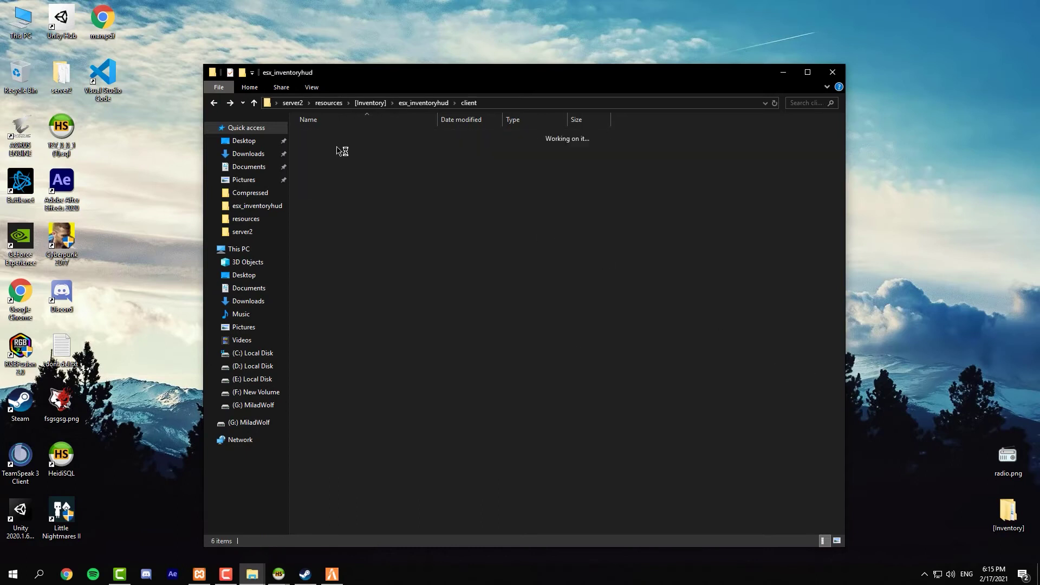
{"action": "double_click", "coordinate": [340, 148]}
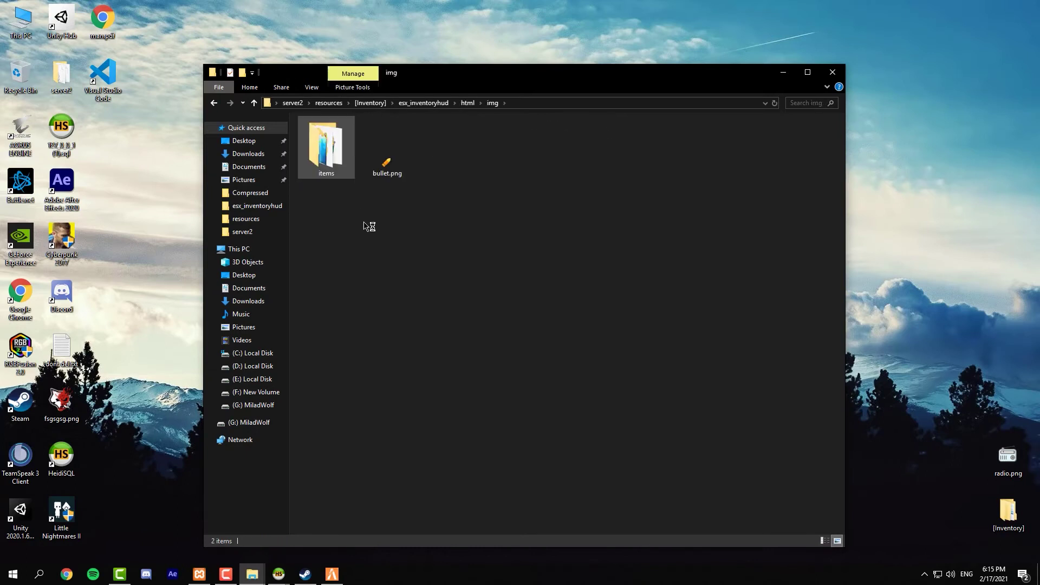
{"action": "double_click", "coordinate": [325, 156]}
Step: Rename radio.png on the desktop to hifi.png and copy it into the items folder, replacing the existing file
{"action": "right_click", "coordinate": [1003, 472]}
{"action": "left_click", "coordinate": [998, 484]}
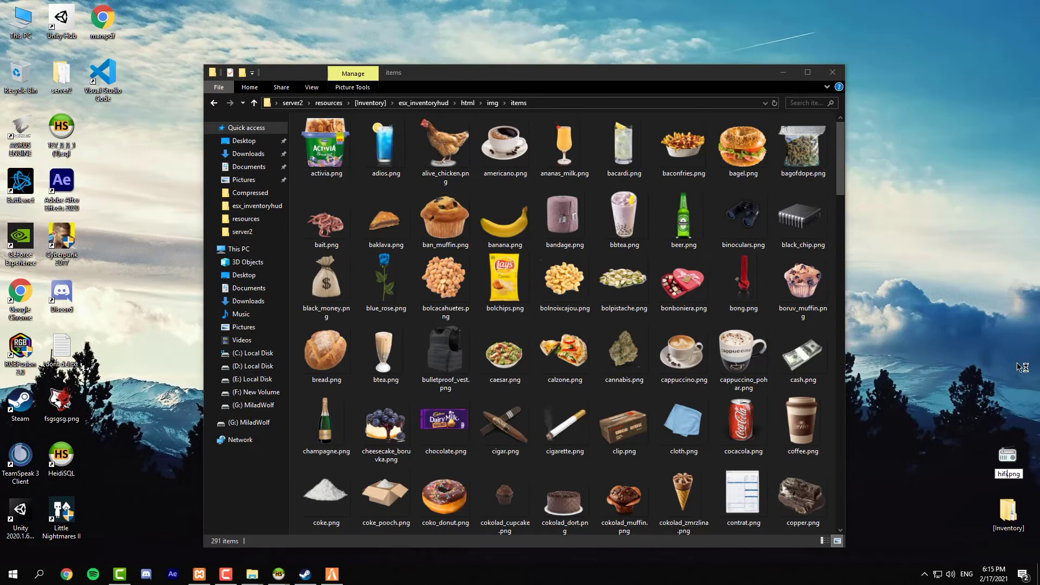
{"action": "right_click", "coordinate": [1015, 477]}
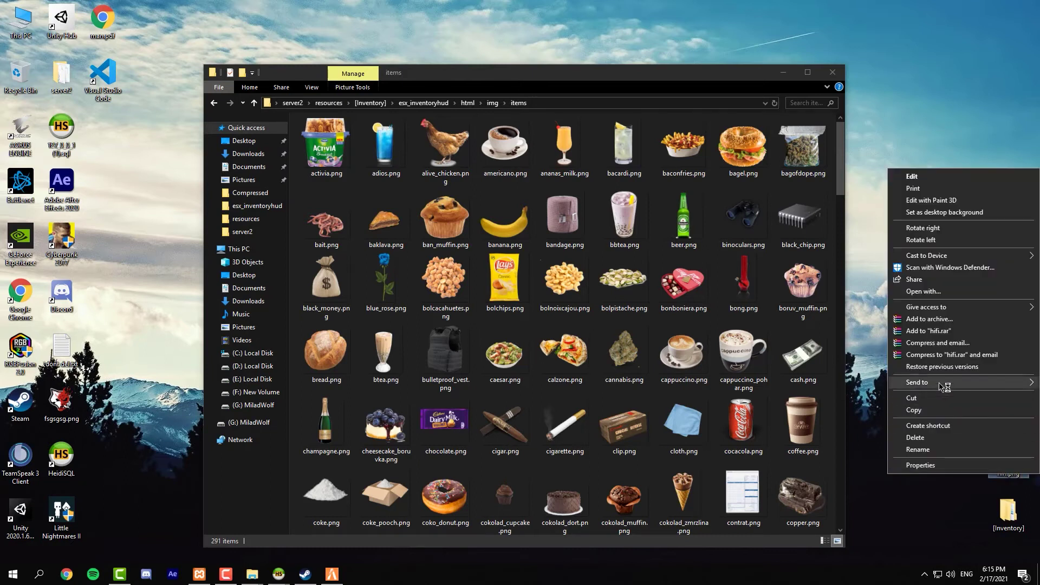
{"action": "left_click", "coordinate": [921, 414]}
{"action": "right_click", "coordinate": [302, 189]}
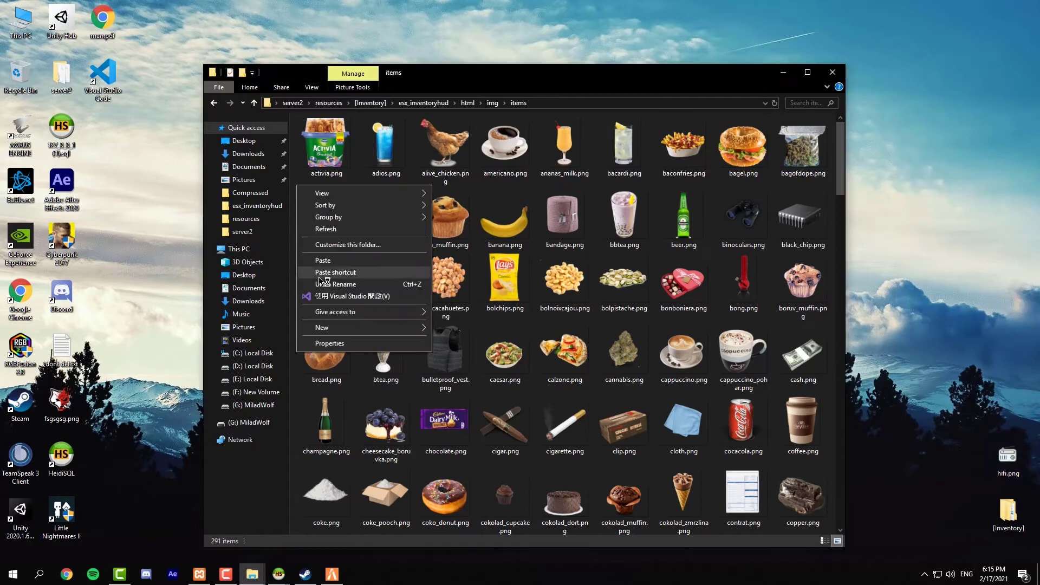
{"action": "left_click", "coordinate": [325, 262]}
{"action": "left_click", "coordinate": [467, 201]}
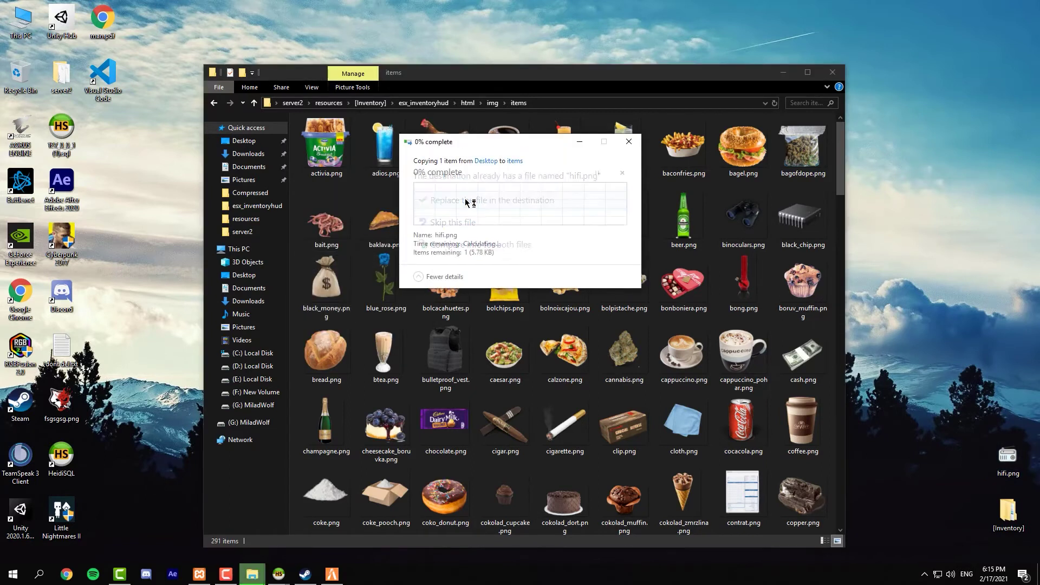
{"action": "scroll", "coordinate": [327, 158], "scroll_direction": "down", "scroll_amount": 5}
{"action": "scroll", "coordinate": [326, 158], "scroll_direction": "up", "scroll_amount": 3}
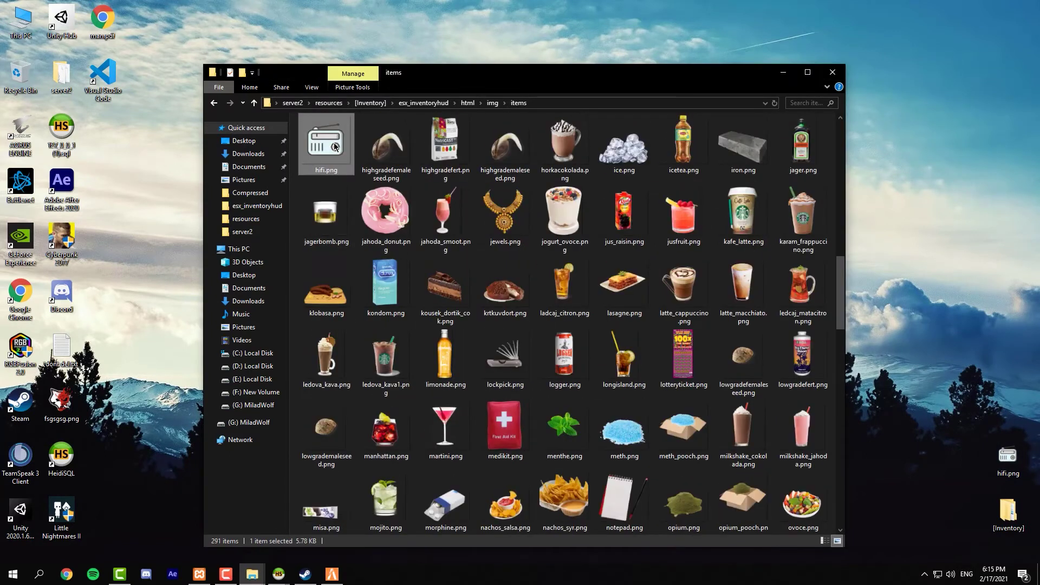
Step: Open fxmanifest.lua from esx_inventoryhud and add "html/img/items/hifi.png" to the files list after the *.png entry
{"action": "left_click", "coordinate": [492, 103]}
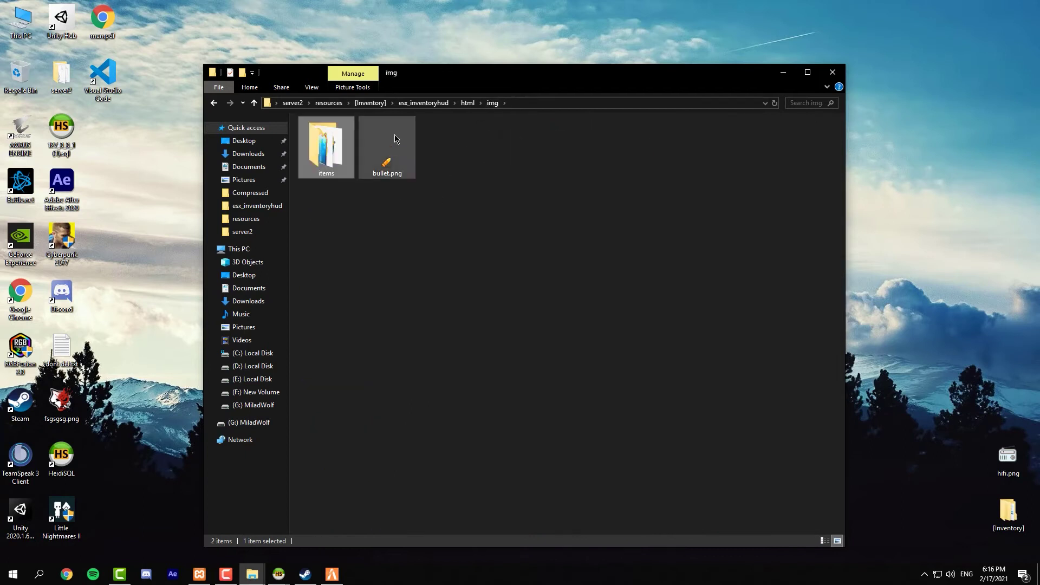
{"action": "left_click", "coordinate": [468, 103]}
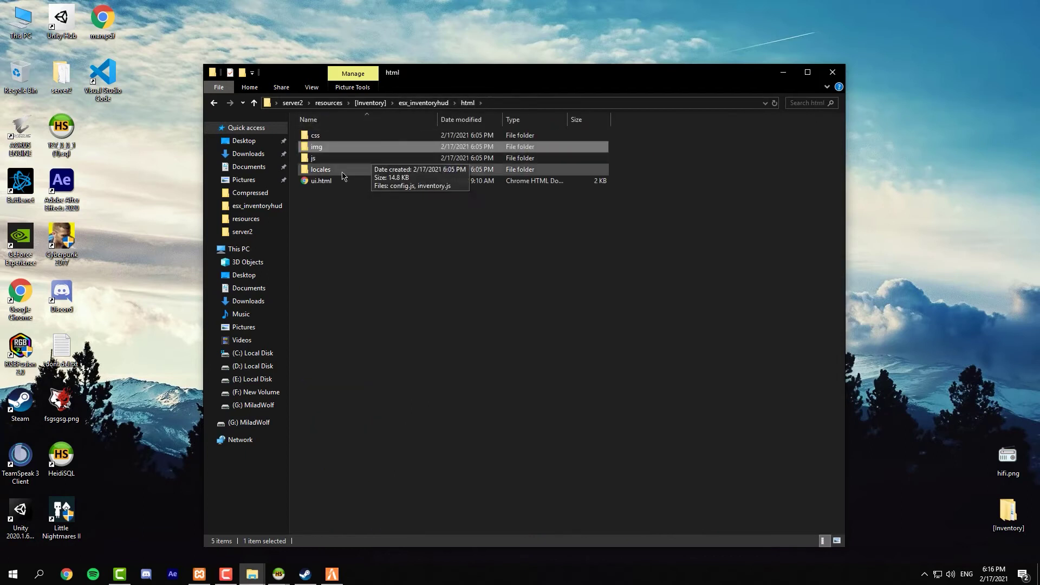
{"action": "left_click", "coordinate": [433, 103]}
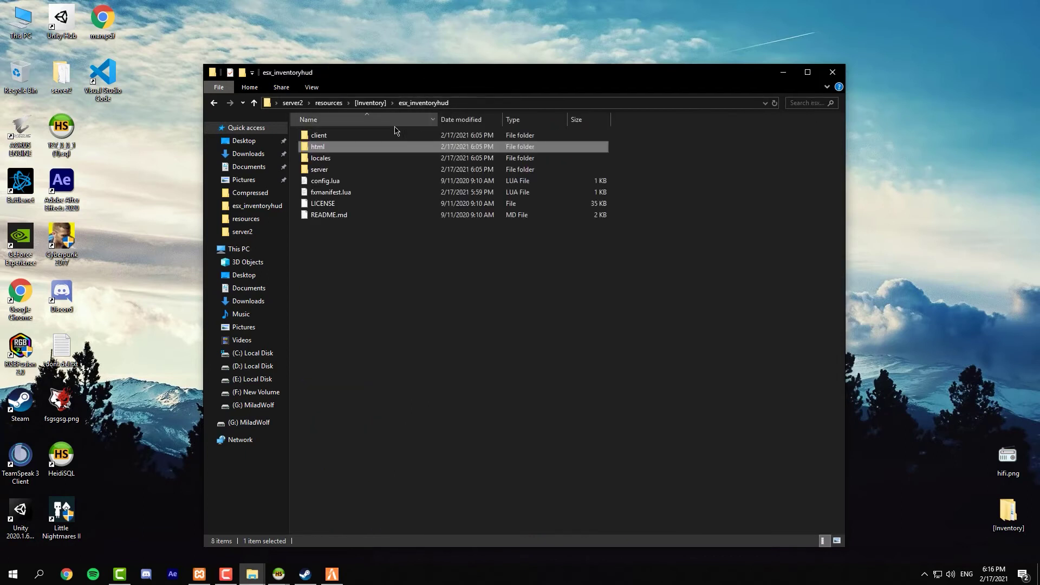
{"action": "left_click", "coordinate": [342, 193]}
{"action": "double_click", "coordinate": [342, 193]}
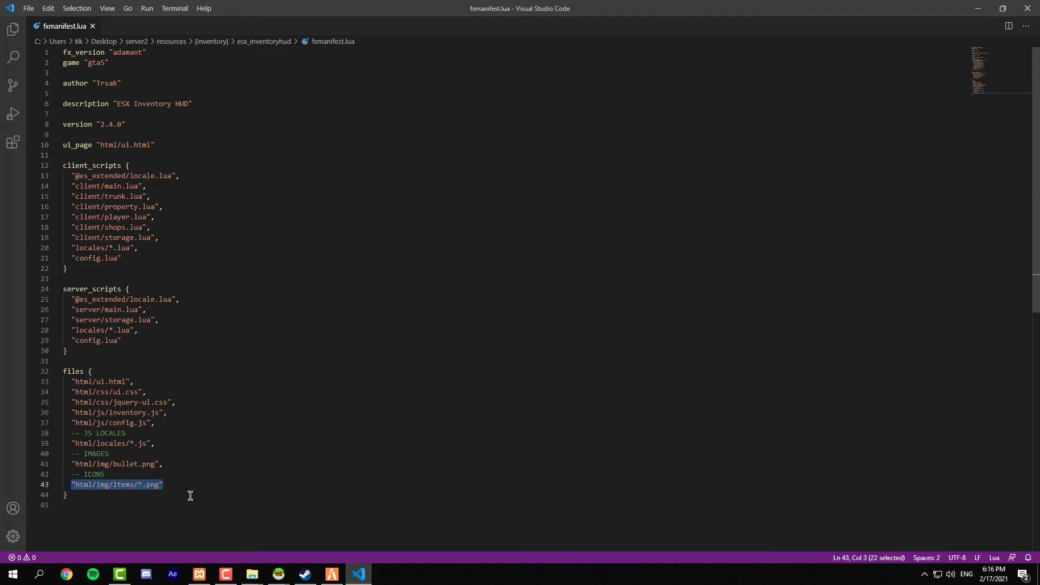
{"action": "left_click", "coordinate": [170, 486]}
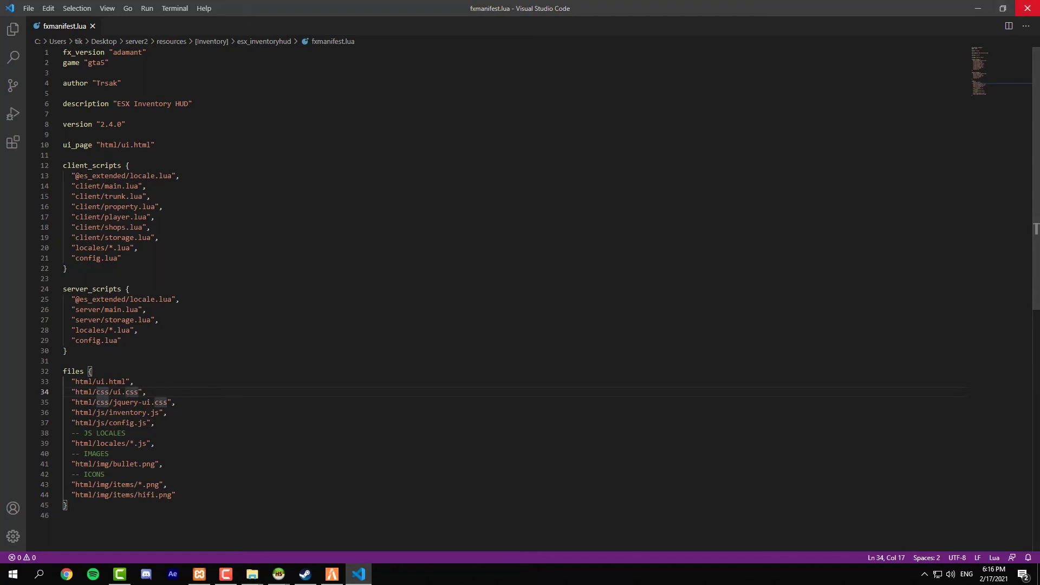
Step: Return to the server2 folder in File Explorer and open server.cfg in Visual Studio Code
{"action": "key", "text": "alt+Tab"}
{"action": "double_click", "coordinate": [372, 155]}
{"action": "left_click", "coordinate": [291, 103]}
{"action": "scroll", "coordinate": [333, 444], "scroll_direction": "down", "scroll_amount": 5}
{"action": "left_click", "coordinate": [328, 438]}
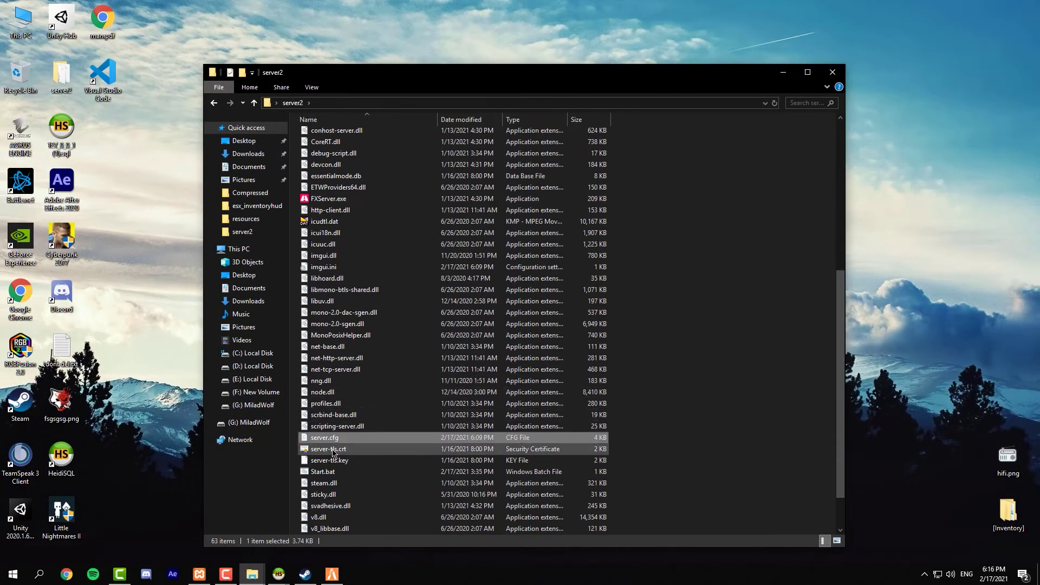
{"action": "double_click", "coordinate": [326, 437]}
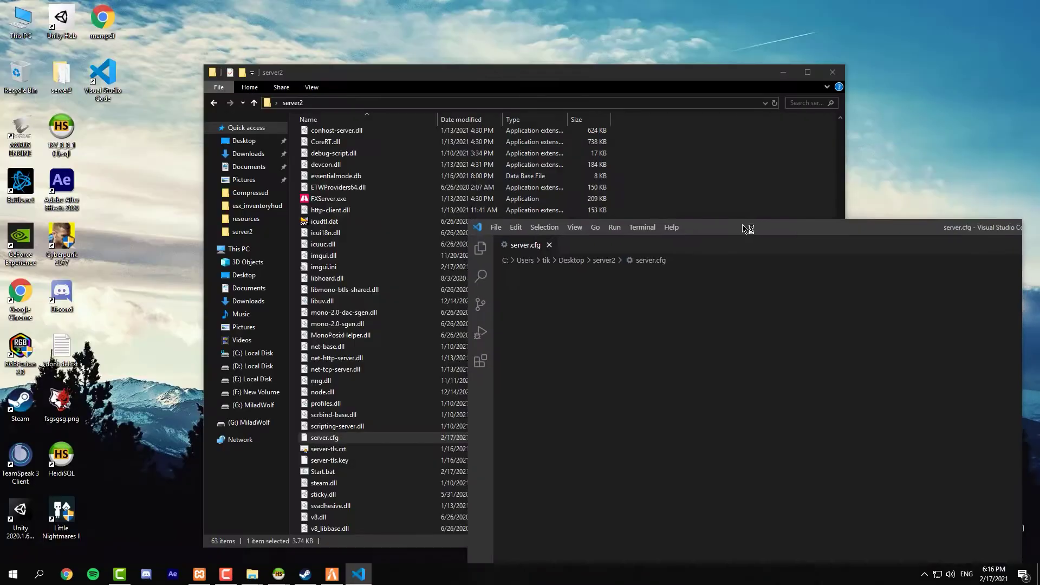
Step: Add an "#other" section with "ensure esx_hifi" below the esx_shops line in server.cfg and close the editor
{"action": "scroll", "coordinate": [139, 342], "scroll_direction": "down", "scroll_amount": 5}
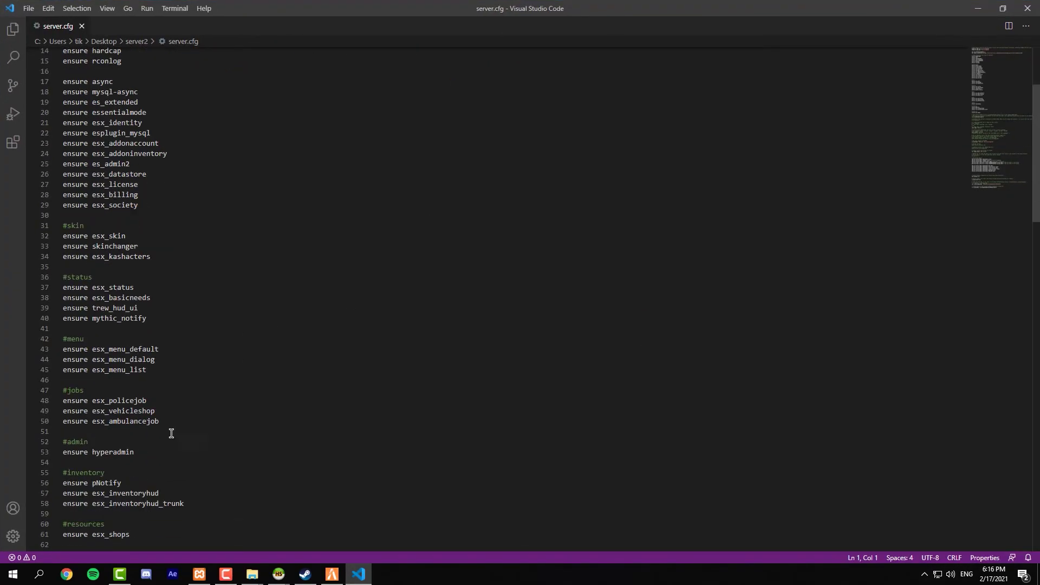
{"action": "scroll", "coordinate": [171, 433], "scroll_direction": "down", "scroll_amount": 4}
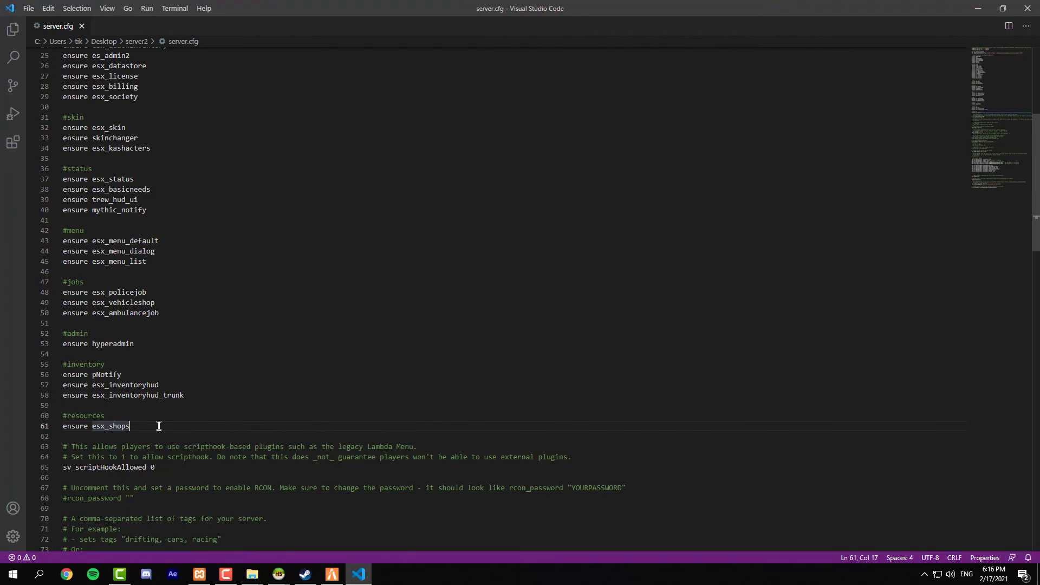
{"action": "key", "text": "Return"}
{"action": "key", "text": "Return"}
{"action": "type", "text": "#other"}
{"action": "key", "text": "Return"}
{"action": "type", "text": "ensur"}
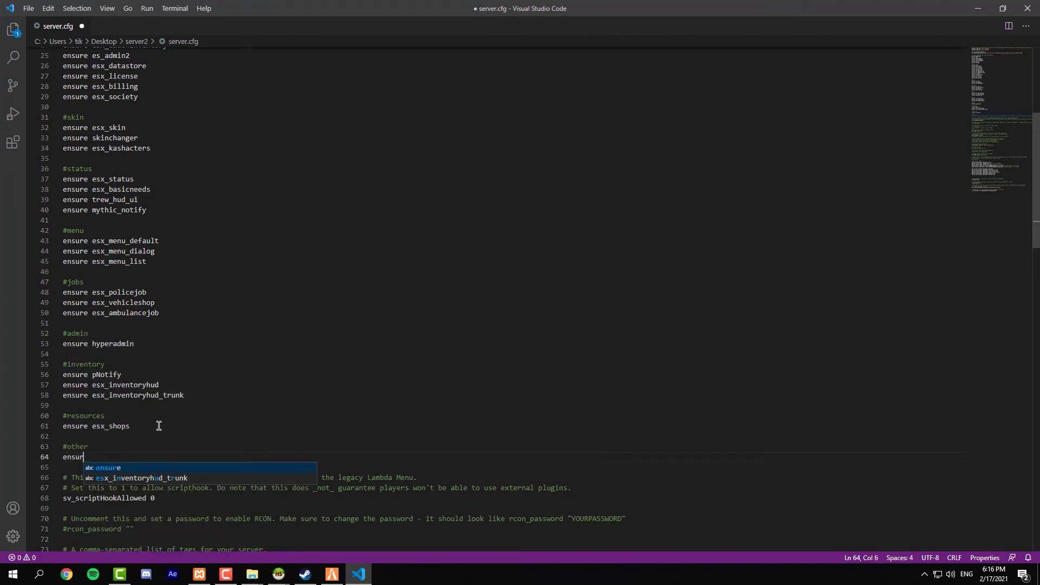
{"action": "type", "text": "e es"}
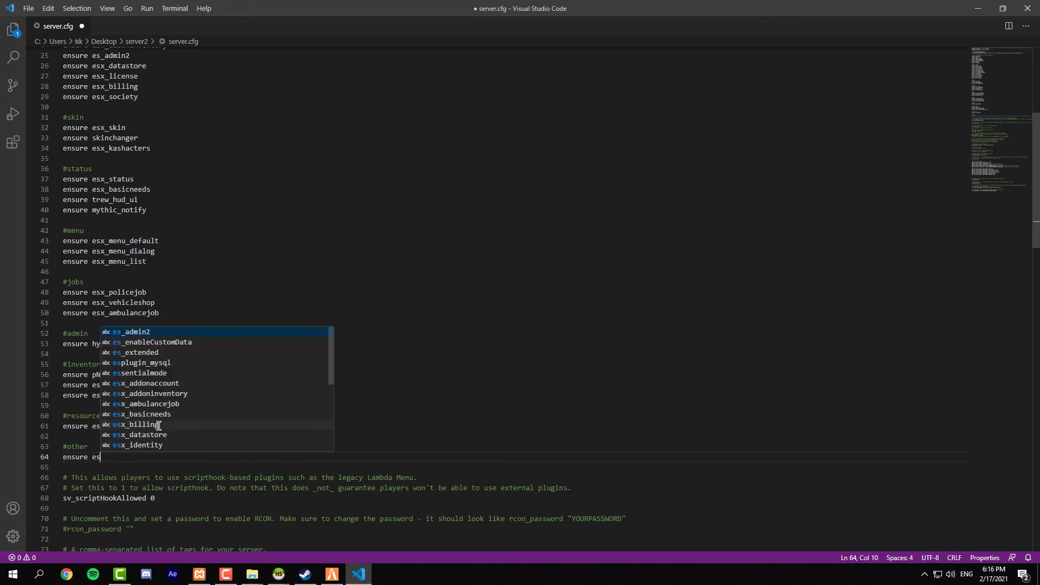
{"action": "type", "text": "x_hifi"}
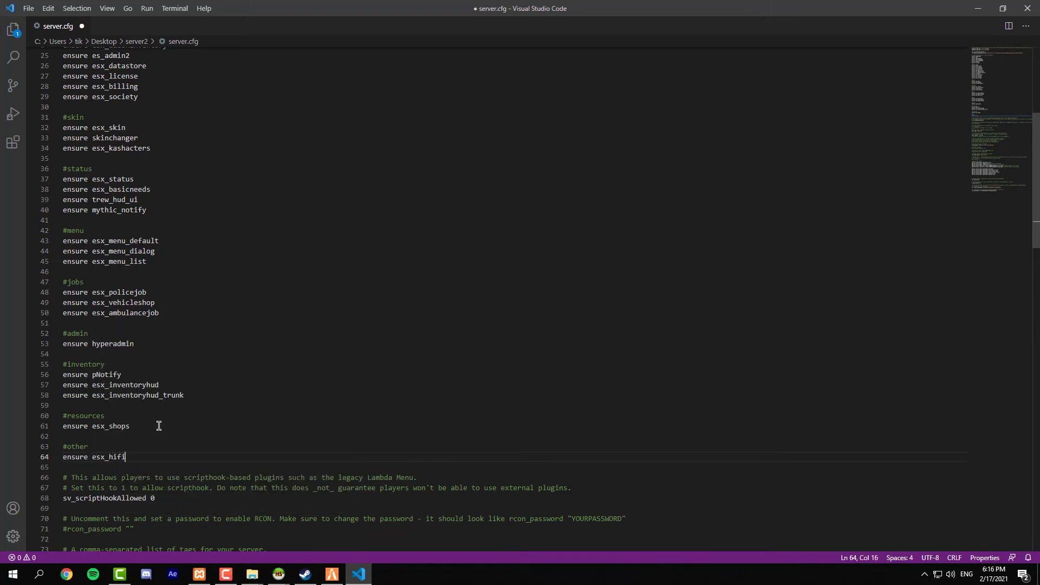
{"action": "key", "text": "alt+F4"}
Step: Start the server by running Start.bat from the server2 folder and close its graphical server window
{"action": "left_click", "coordinate": [335, 472]}
{"action": "double_click", "coordinate": [335, 472]}
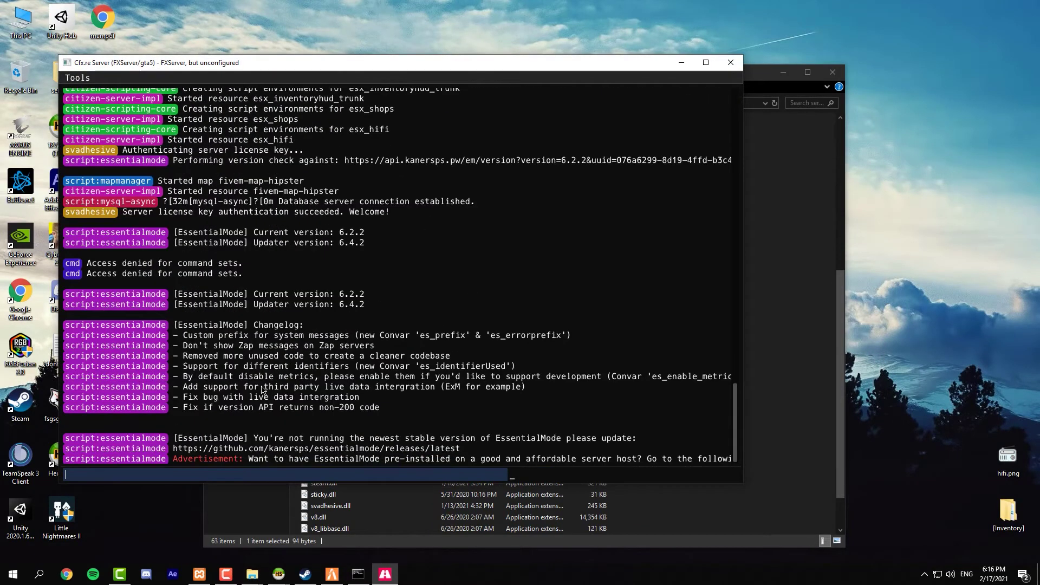
{"action": "left_click", "coordinate": [730, 63]}
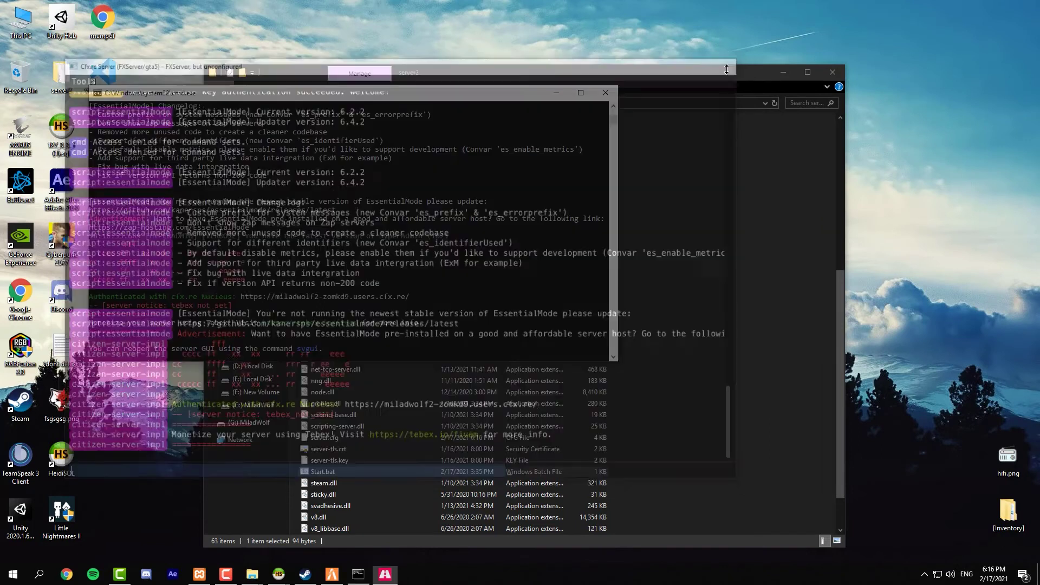
Step: Browse the local drives for the FiveM client and launch it to enter the game server
{"action": "left_click", "coordinate": [244, 392]}
{"action": "left_click", "coordinate": [241, 381]}
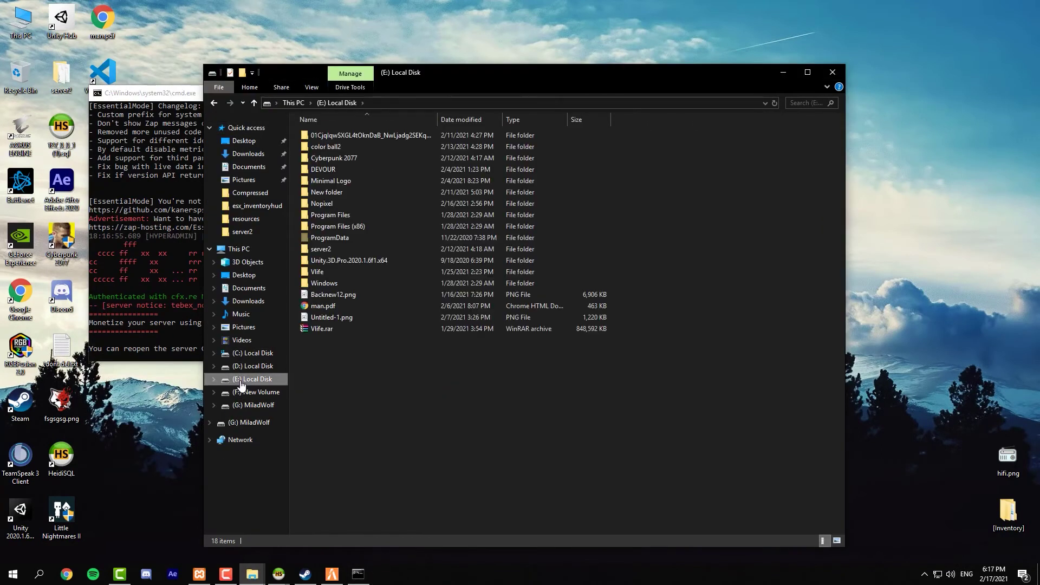
{"action": "left_click", "coordinate": [244, 367]}
{"action": "double_click", "coordinate": [349, 187]}
{"action": "left_click", "coordinate": [334, 146]}
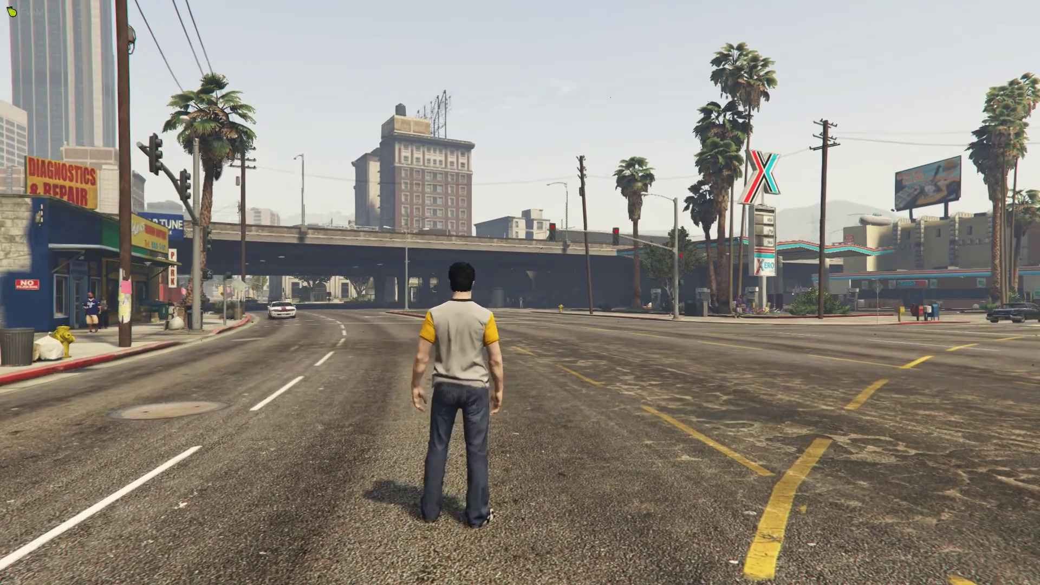
Step: Check the player's inventory and give player 1 the item through the chat command /giveitem 1 hifi
{"action": "key", "text": "F2"}
{"action": "key", "text": "Escape"}
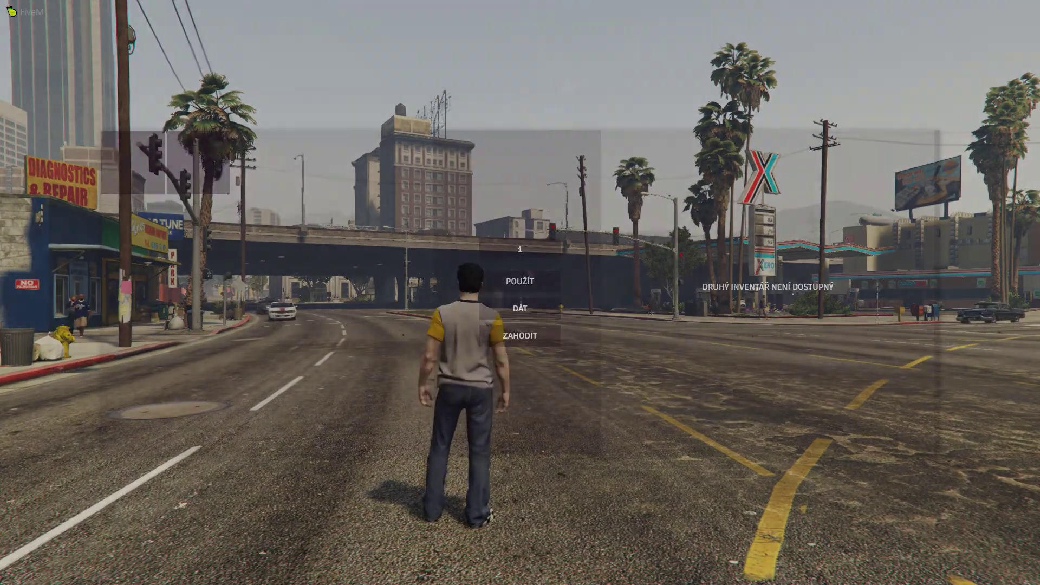
{"action": "type", "text": "t/"}
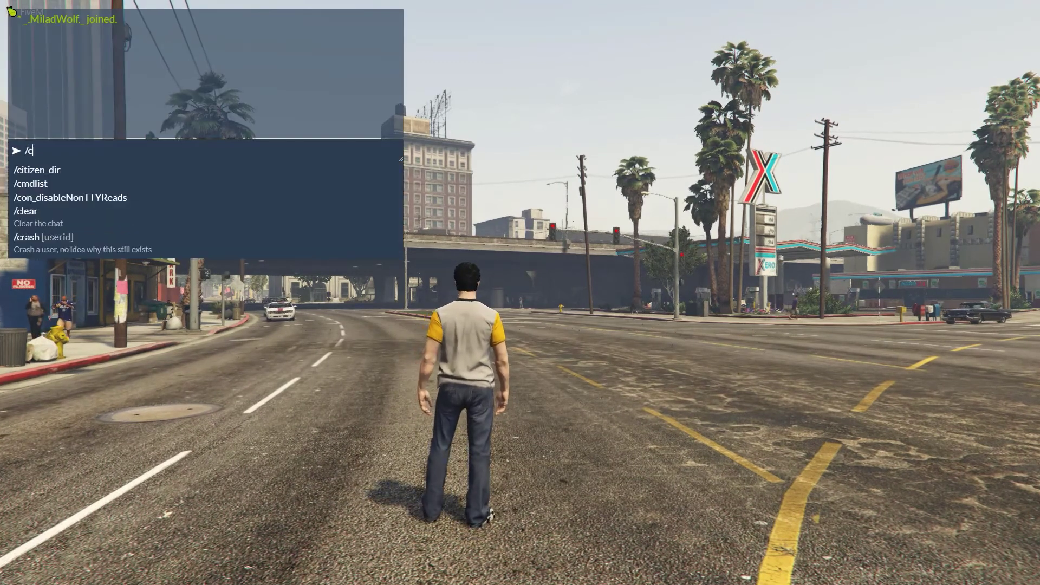
{"action": "type", "text": "giveitem 1 hifi"}
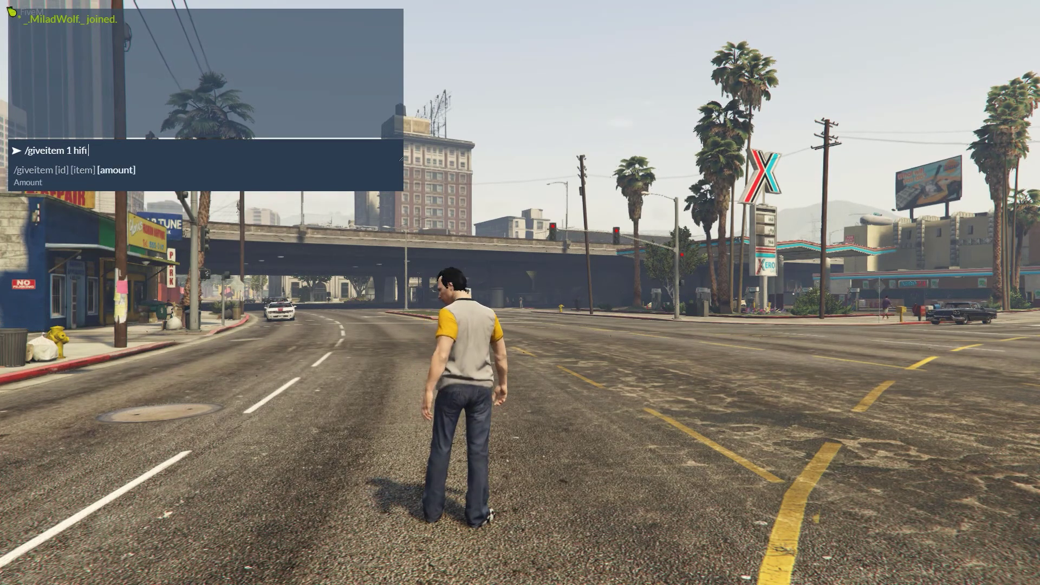
{"action": "key", "text": "Return"}
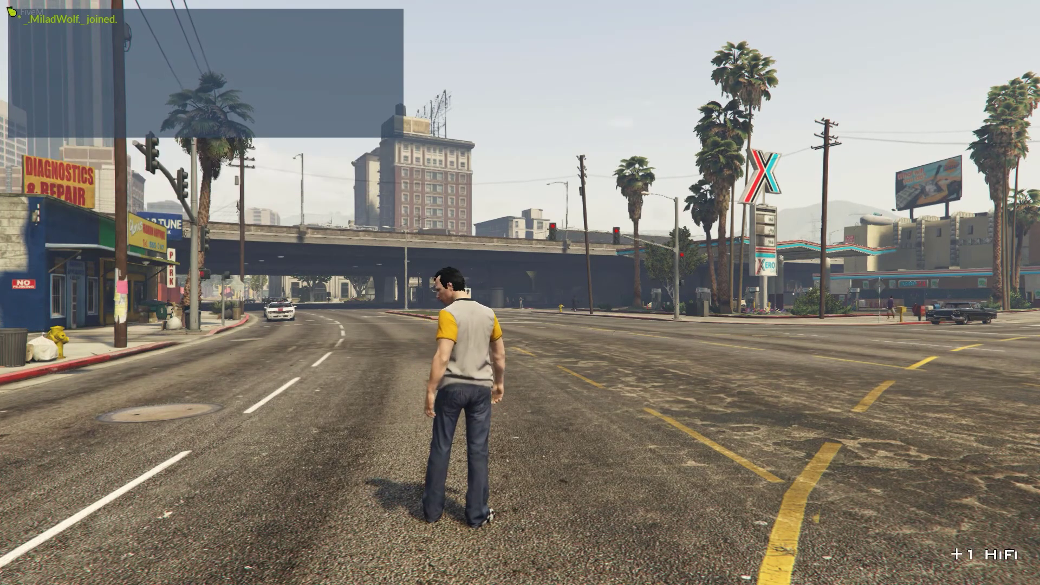
Step: Use the HiFi item from the inventory to place the boombox, open its music menu and pick the boombox up
{"action": "key", "text": "F2"}
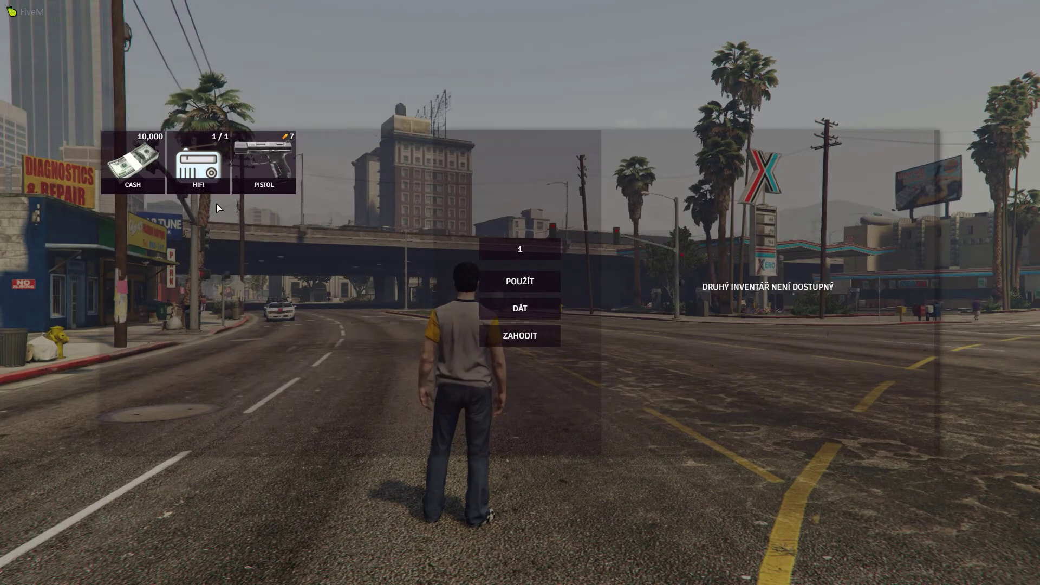
{"action": "left_click_drag", "start_coordinate": [199, 162], "coordinate": [509, 282]}
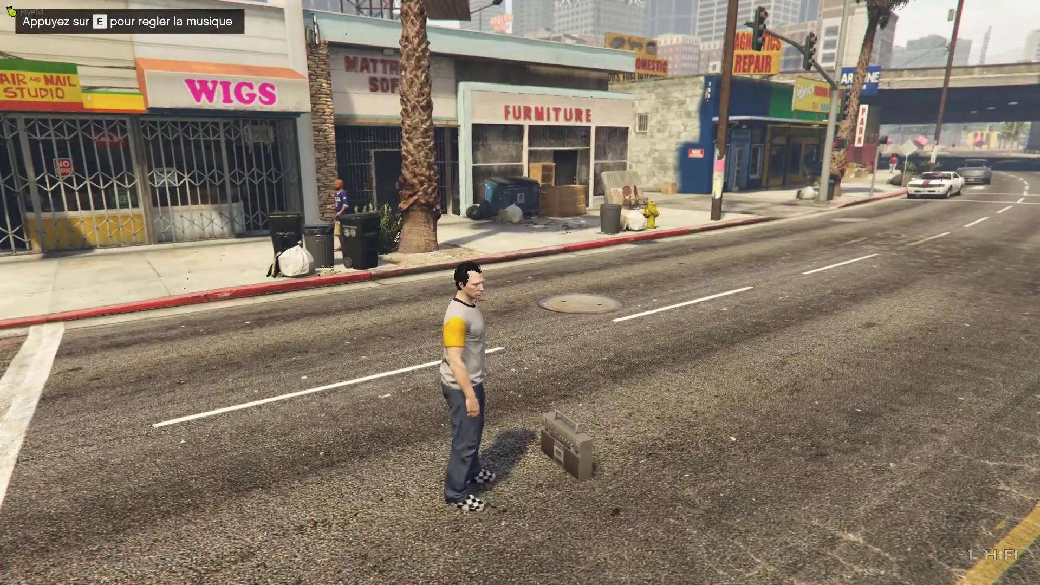
{"action": "key", "text": "e"}
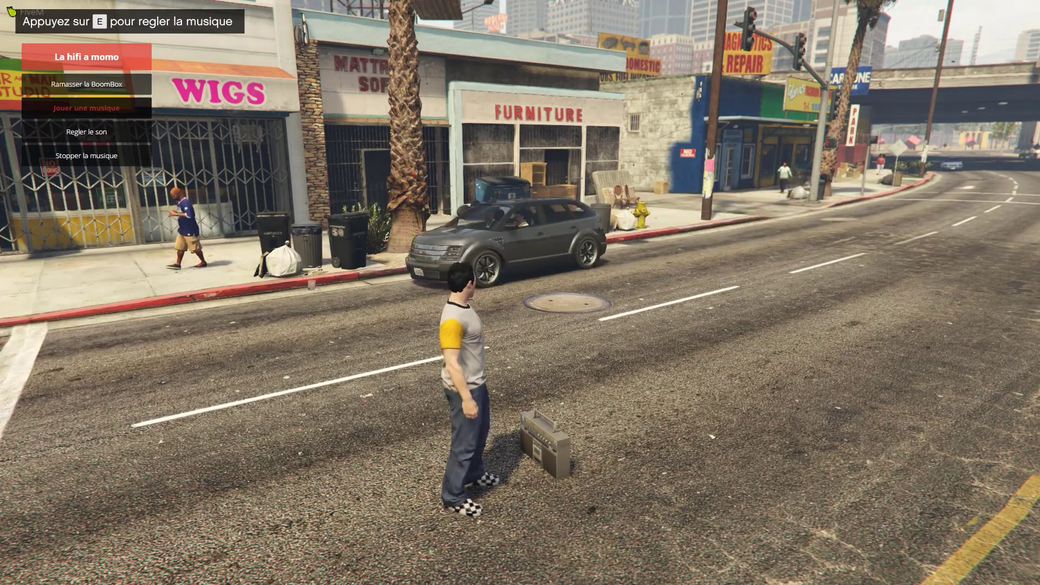
{"action": "key", "text": "BackSpace"}
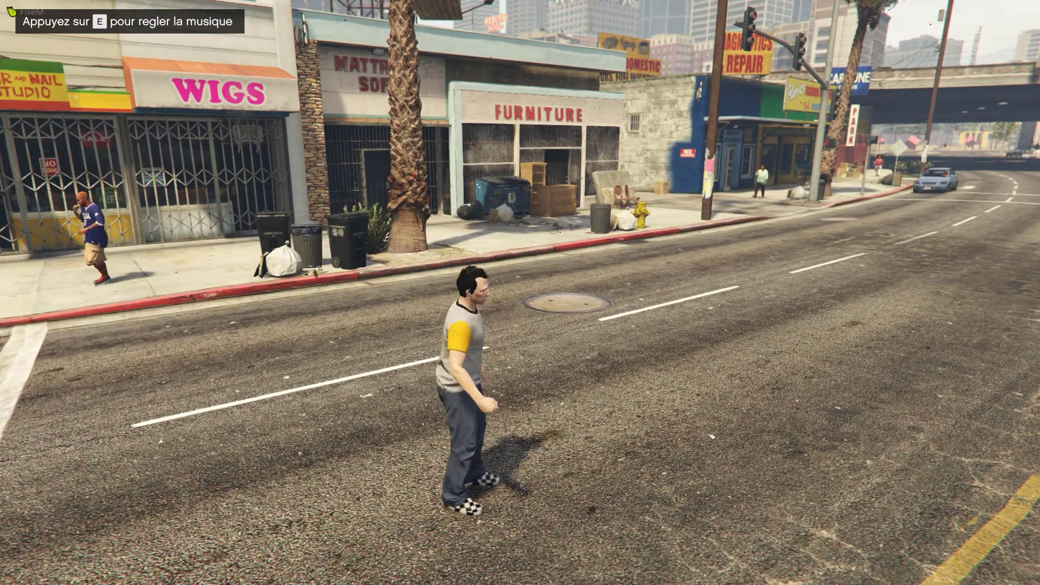
Step: Check the inventory for the HiFi item again and walk the character along the street to the overpass
{"action": "key", "text": "F2"}
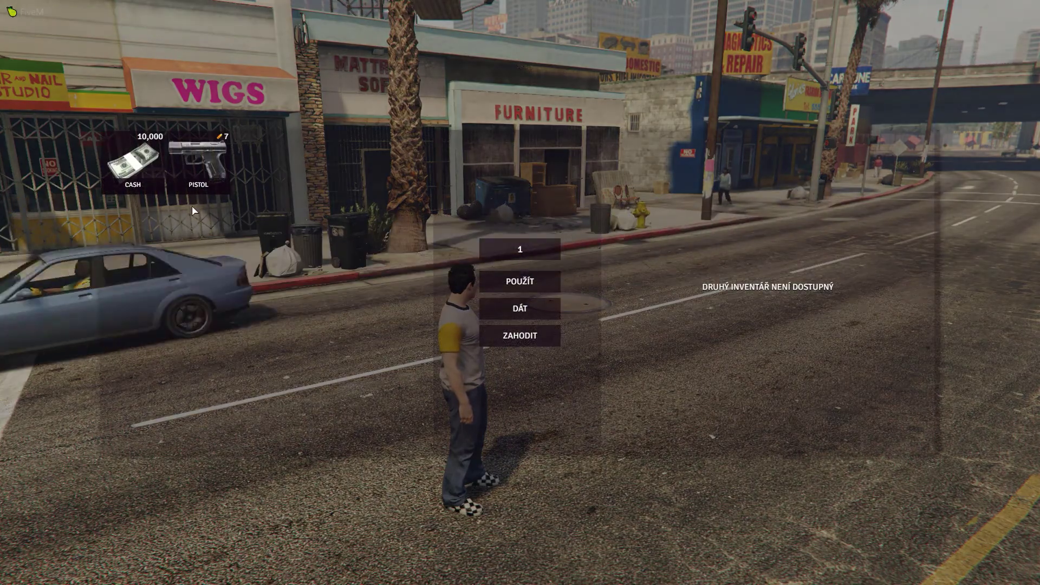
{"action": "key", "text": "Escape"}
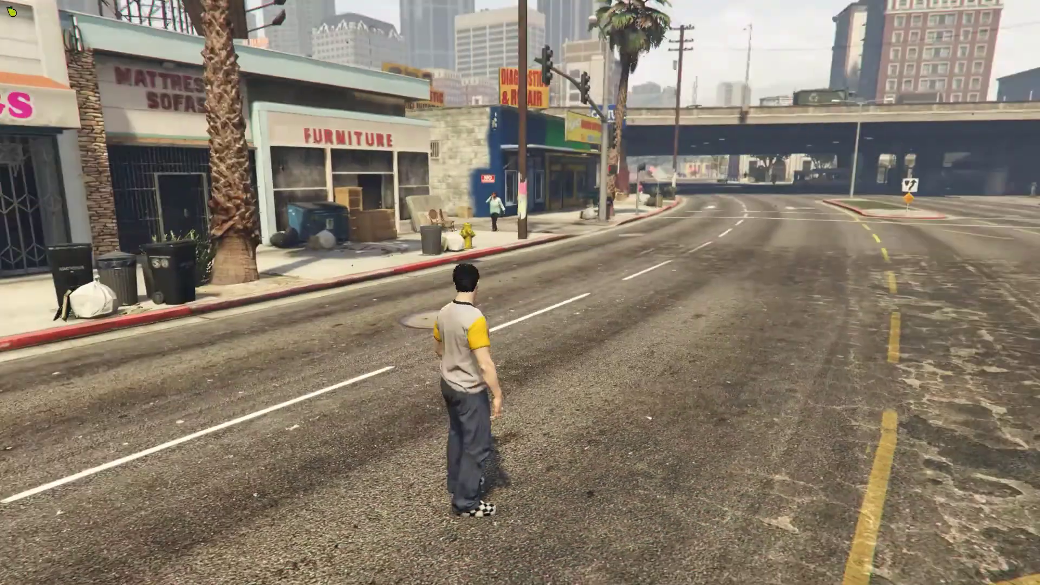
{"action": "key", "text": "Tab"}
{"action": "key", "text": "w"}
{"action": "key", "text": "F2"}
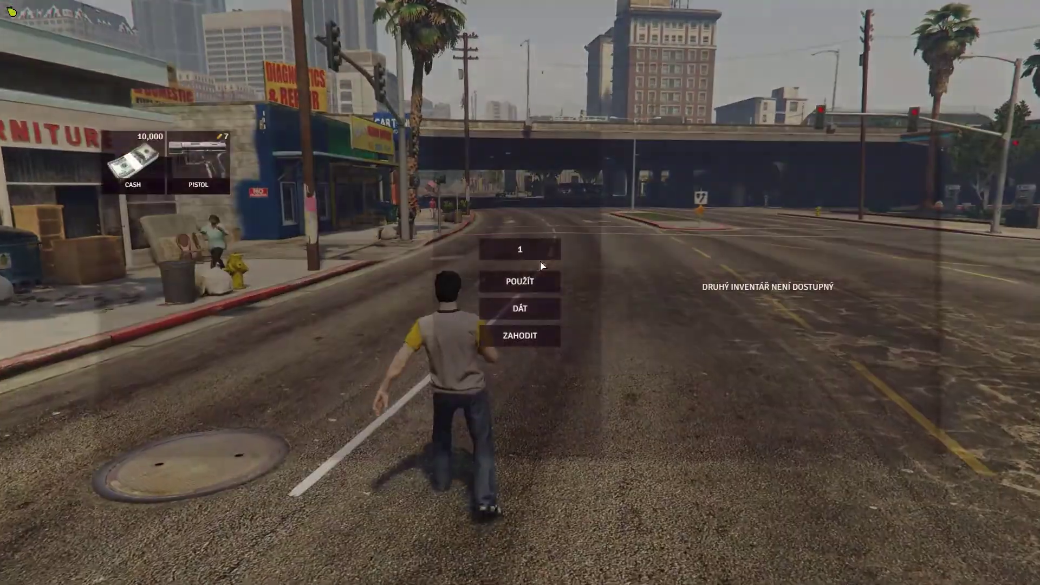
{"action": "key", "text": "Escape"}
{"action": "key", "text": "w"}
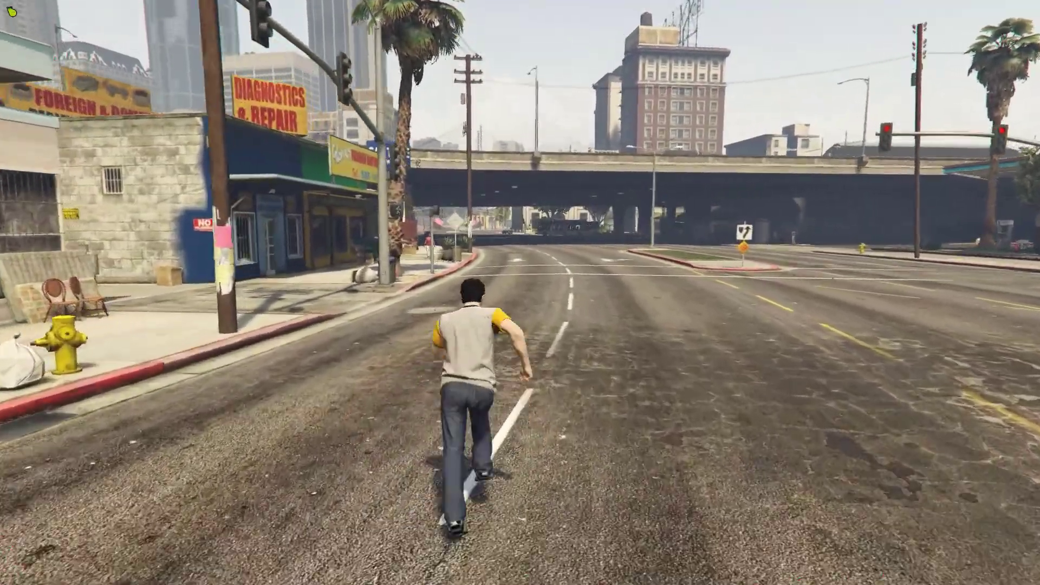
{"action": "key", "text": "a"}
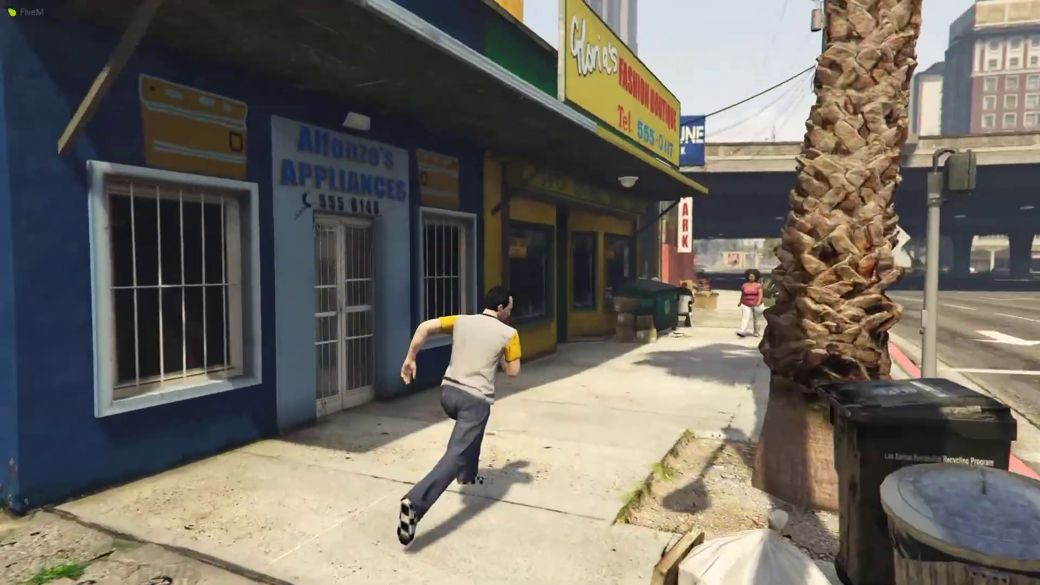
{"action": "key", "text": "d"}
{"action": "key", "text": "w"}
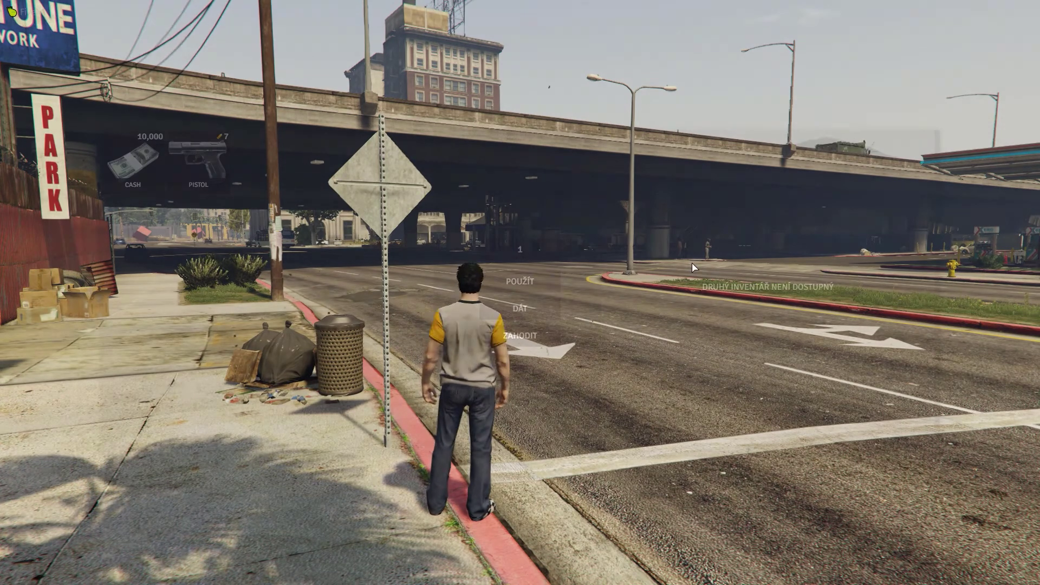
Step: Repeat the giveitem command for another HiFi item and use it from the inventory to place the boombox
{"action": "key", "text": "t"}
{"action": "key", "text": "Up"}
{"action": "key", "text": "F2"}
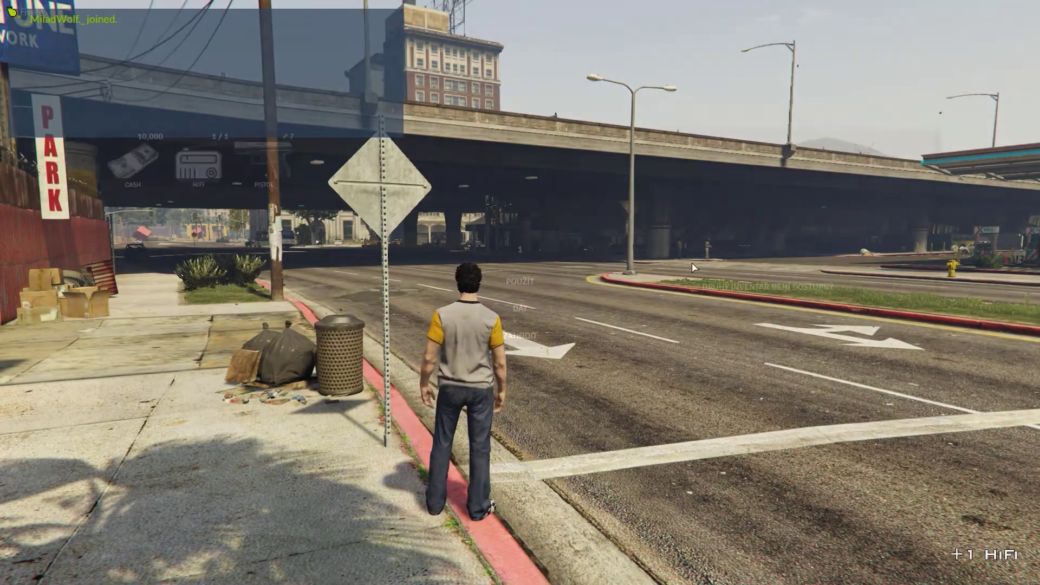
{"action": "left_click_drag", "start_coordinate": [187, 159], "coordinate": [520, 335]}
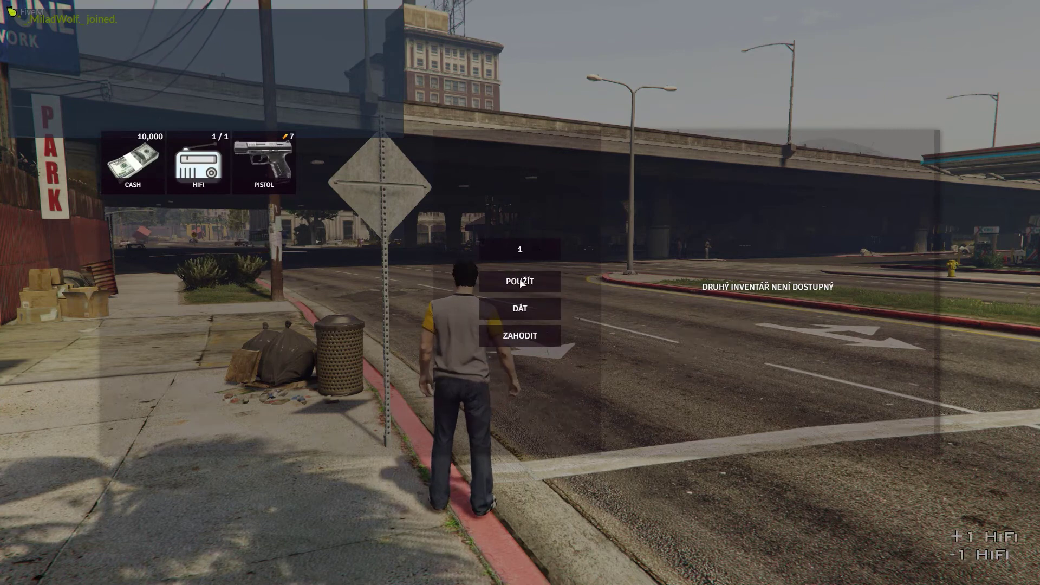
Step: Try the boombox menu options, opening the Regler le son volume prompt and cancelling it without a value
{"action": "key", "text": "e"}
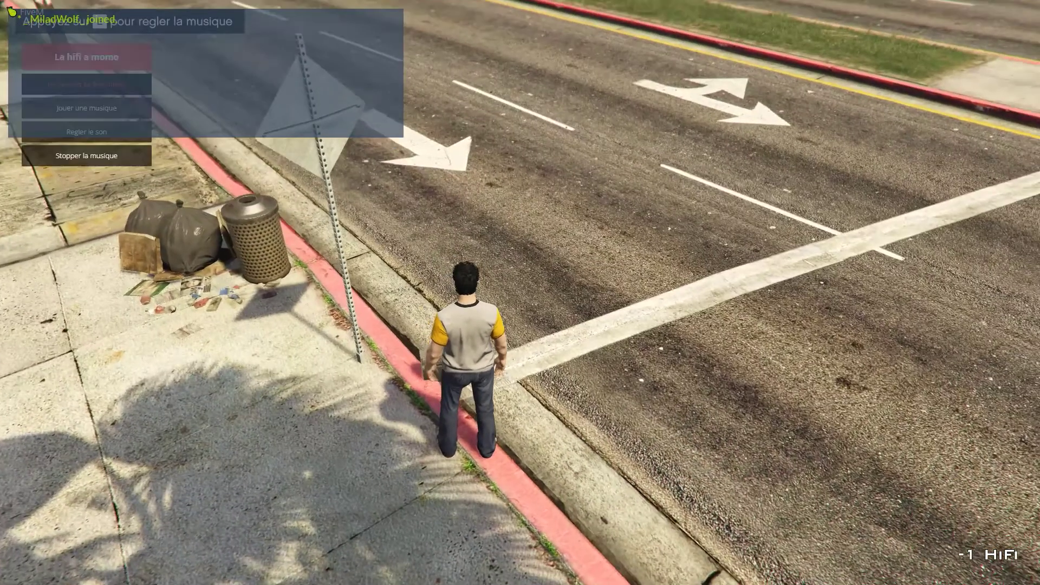
{"action": "key", "text": "Up"}
{"action": "key", "text": "Up"}
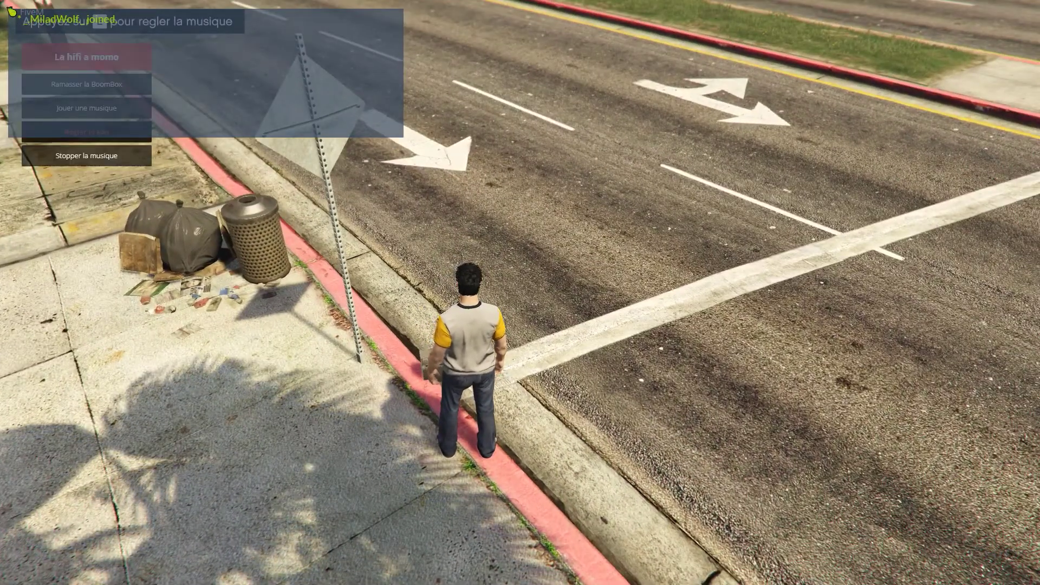
{"action": "key", "text": "Return"}
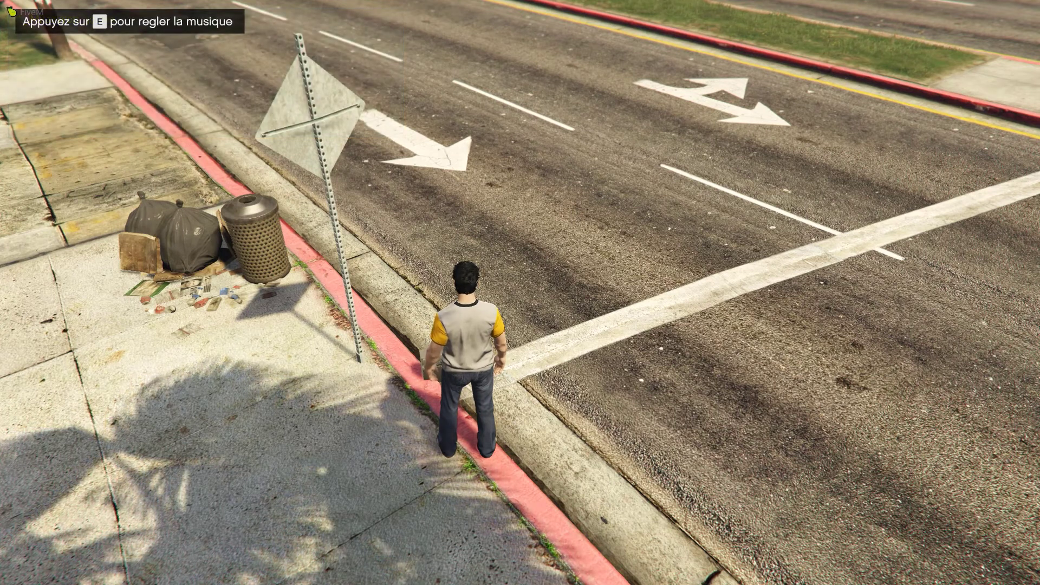
{"action": "key", "text": "e"}
{"action": "key", "text": "Down"}
{"action": "key", "text": "Down"}
{"action": "key", "text": "Return"}
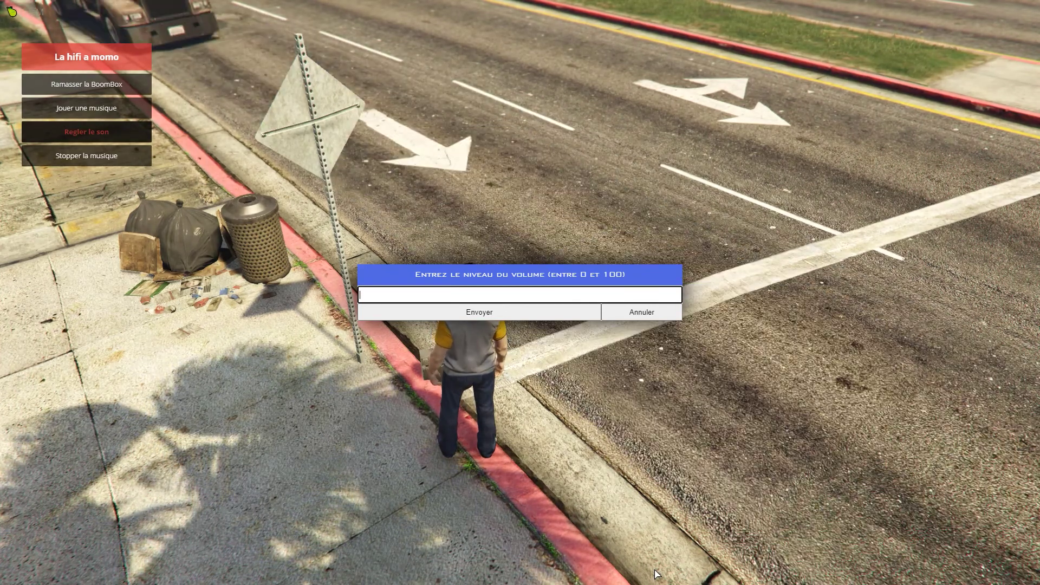
{"action": "key", "text": "Escape"}
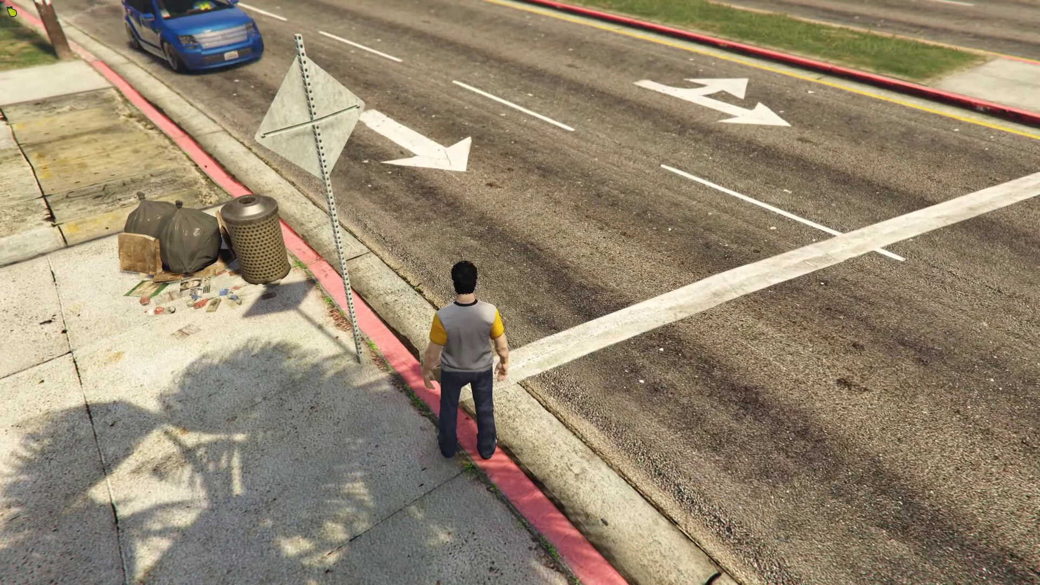
{"action": "key", "text": "Down"}
{"action": "key", "text": "Return"}
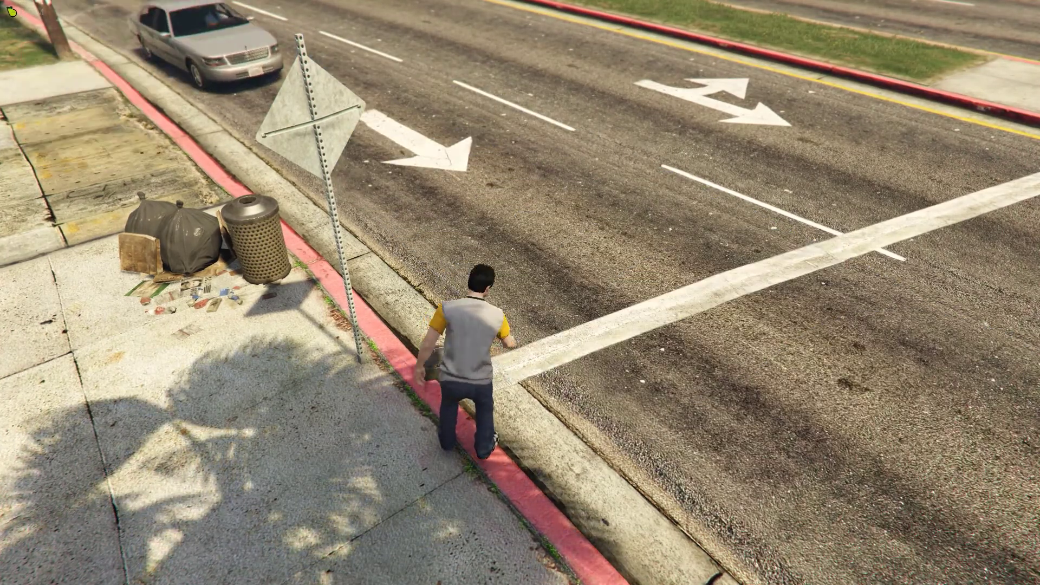
{"action": "key", "text": "w"}
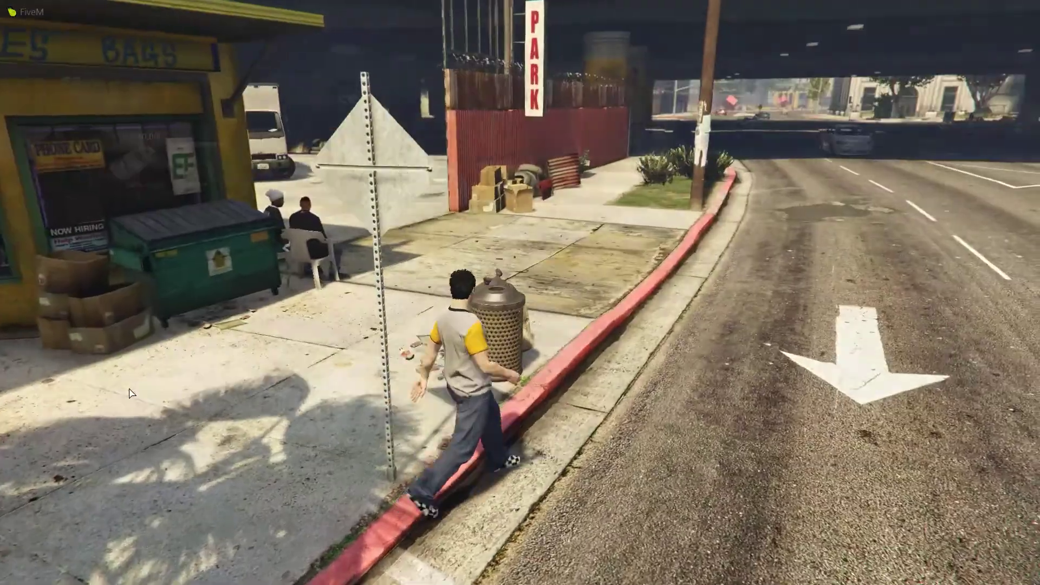
{"action": "key", "text": "alt+Tab"}
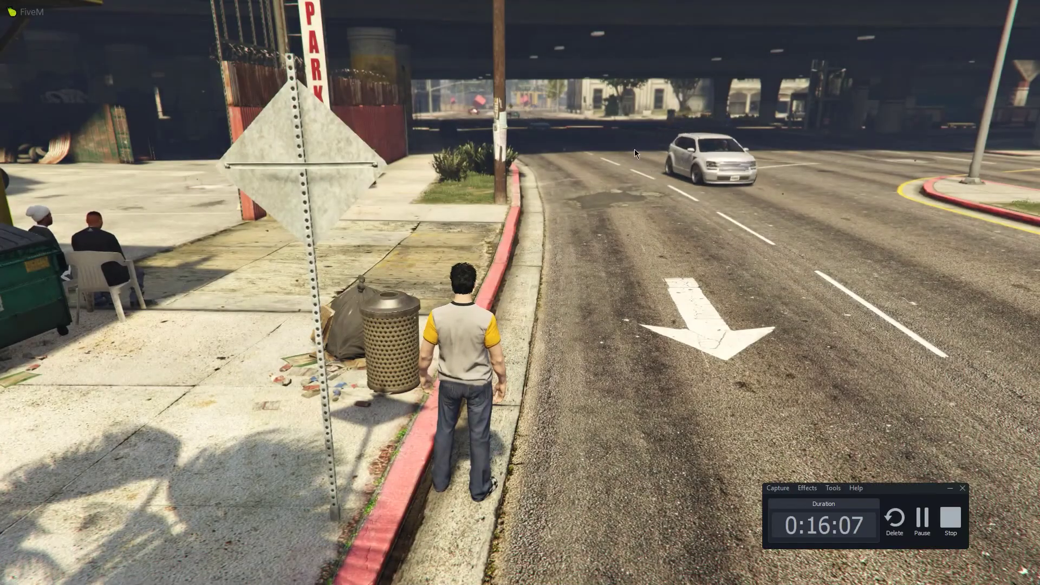
{"action": "key", "text": "alt+Tab"}
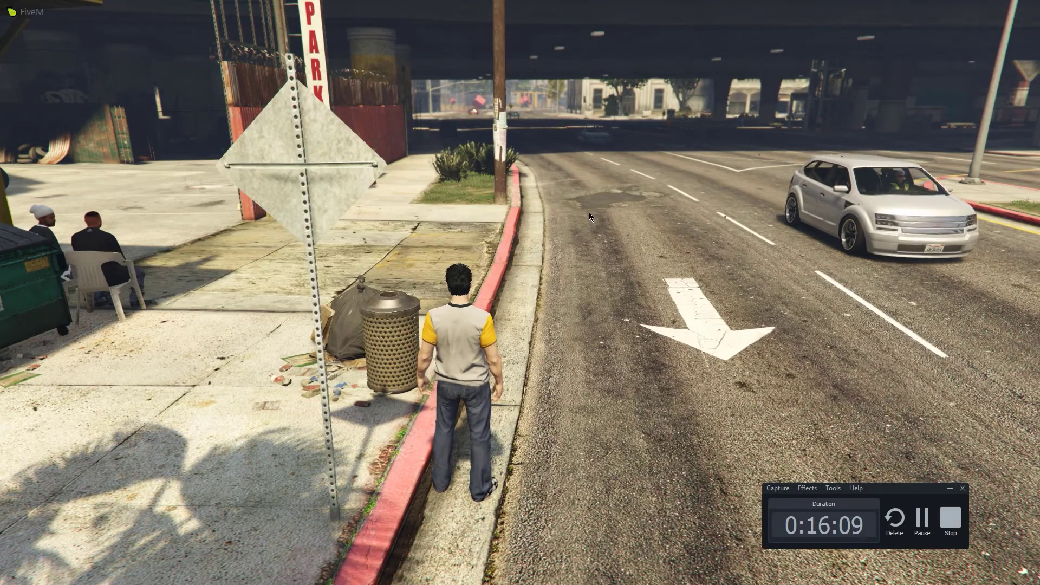
{"action": "left_click", "coordinate": [589, 215]}
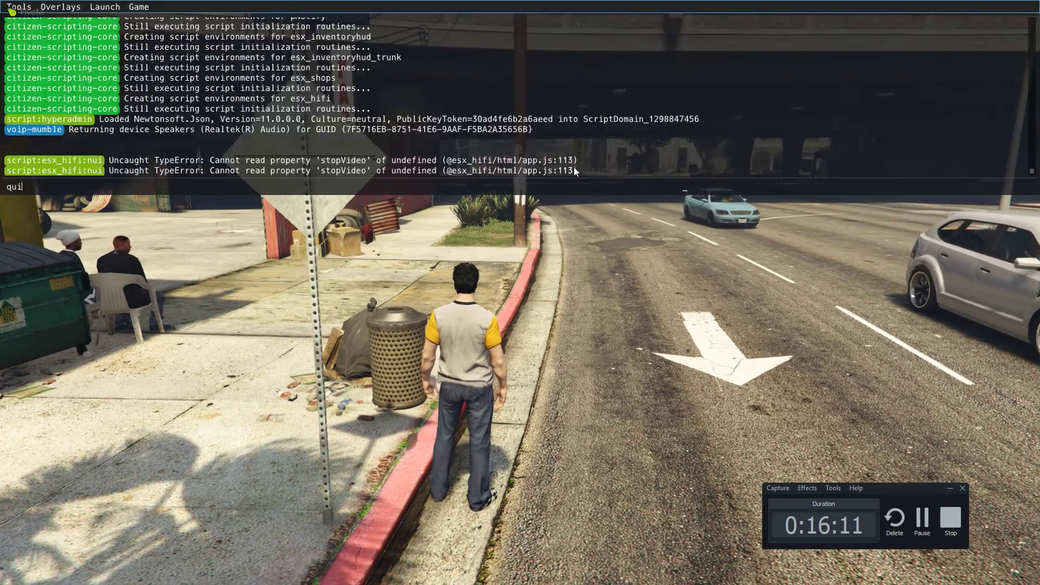
{"action": "key", "text": "F8"}
{"action": "key", "text": "F8"}
{"action": "key", "text": "F8"}
Step: Open the character's inventory to view its action labels and switch to the Fivem folder window in File Explorer
{"action": "key", "text": "F2"}
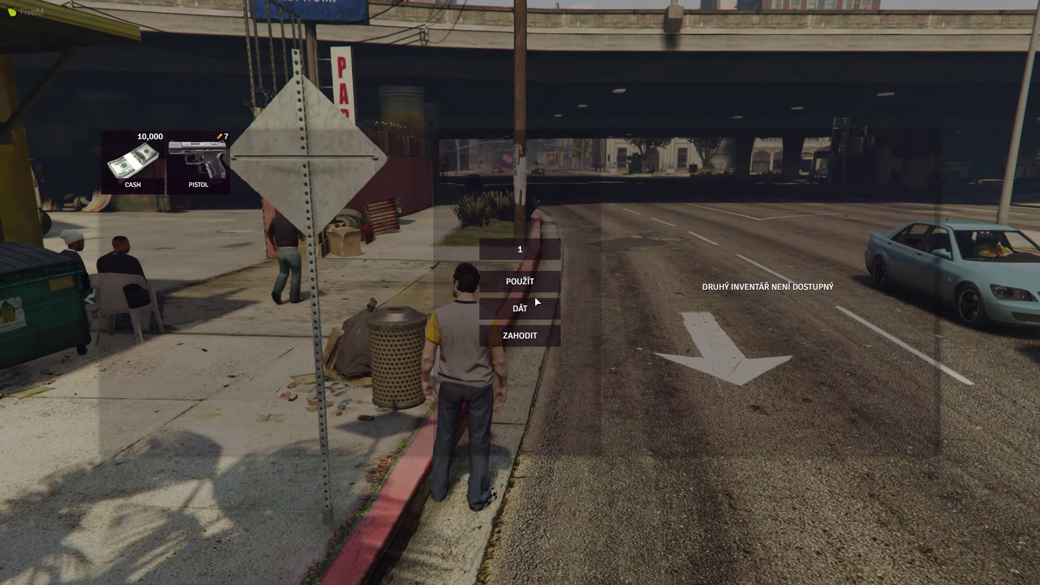
{"action": "key", "text": "alt+Tab"}
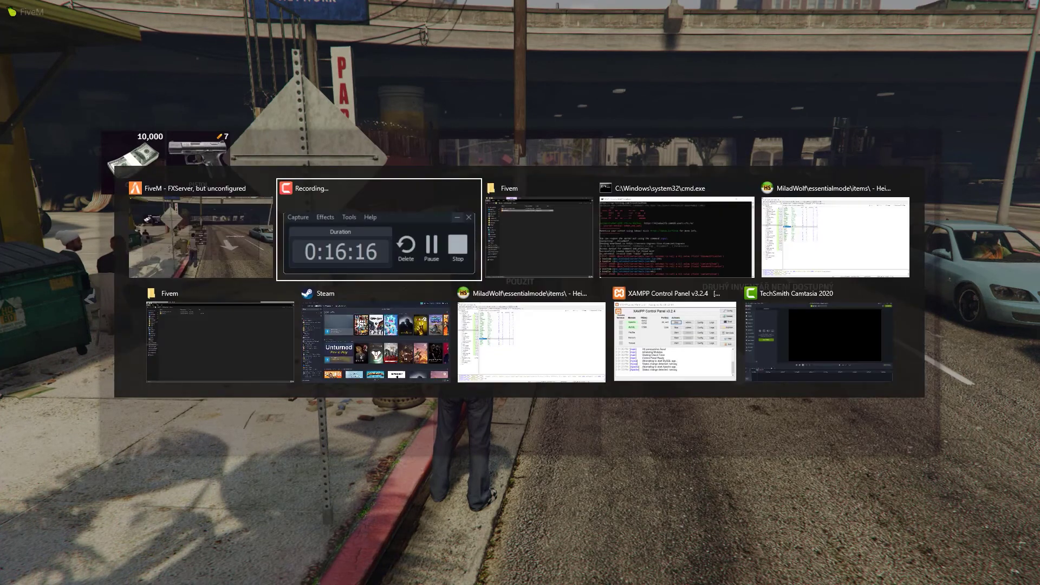
{"action": "key", "text": "Tab"}
{"action": "key", "text": "Tab"}
{"action": "key", "text": "Tab"}
{"action": "key", "text": "Tab"}
{"action": "key", "text": "Tab"}
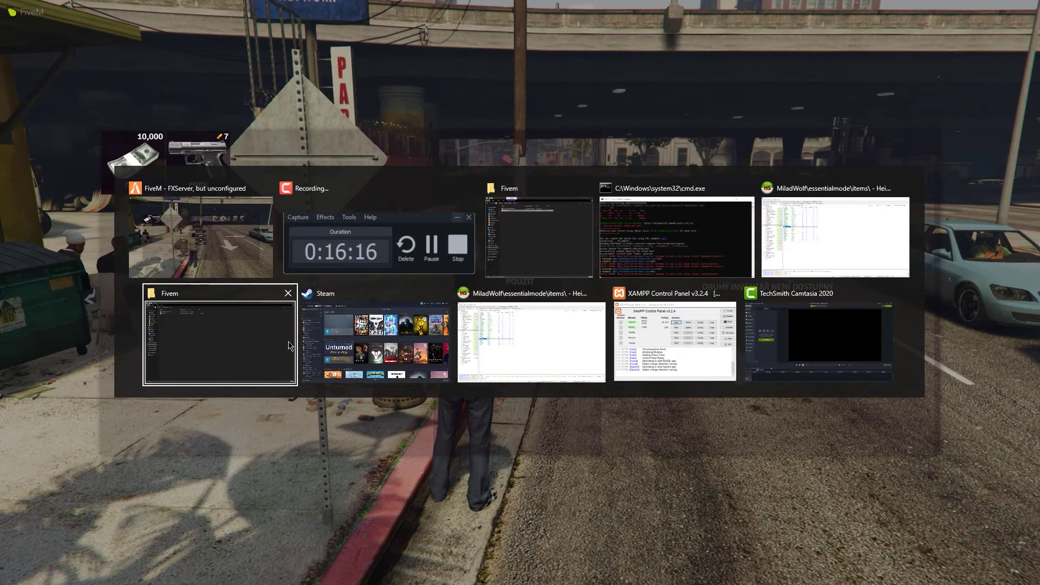
{"action": "key", "text": "Tab"}
{"action": "key", "text": "Tab"}
{"action": "key", "text": "Tab"}
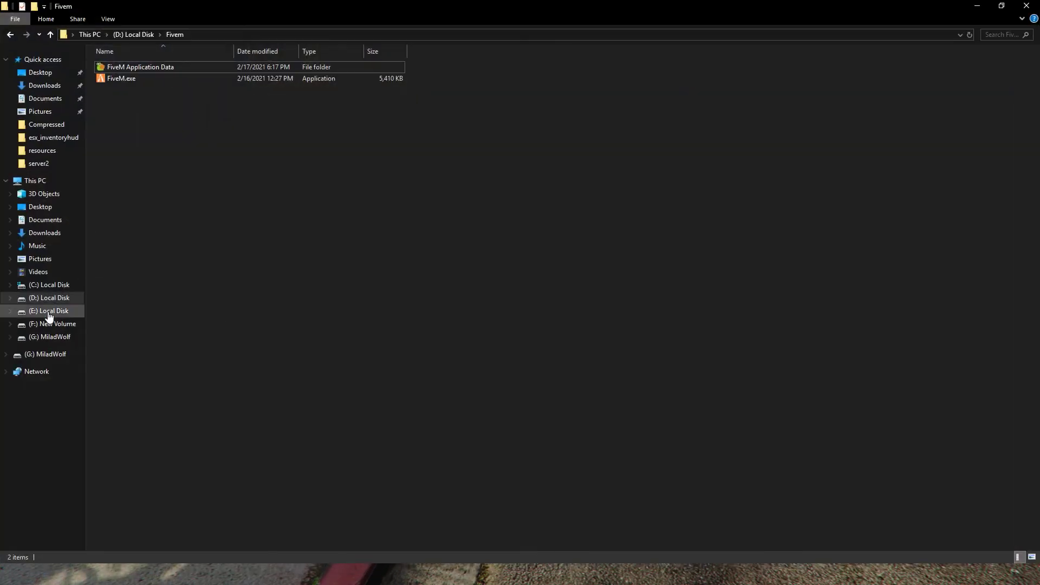
Step: Browse from the server2 folder through resources and [Inventory] into the client folder of esx_inventoryhud
{"action": "left_click", "coordinate": [55, 323]}
{"action": "left_click", "coordinate": [61, 162]}
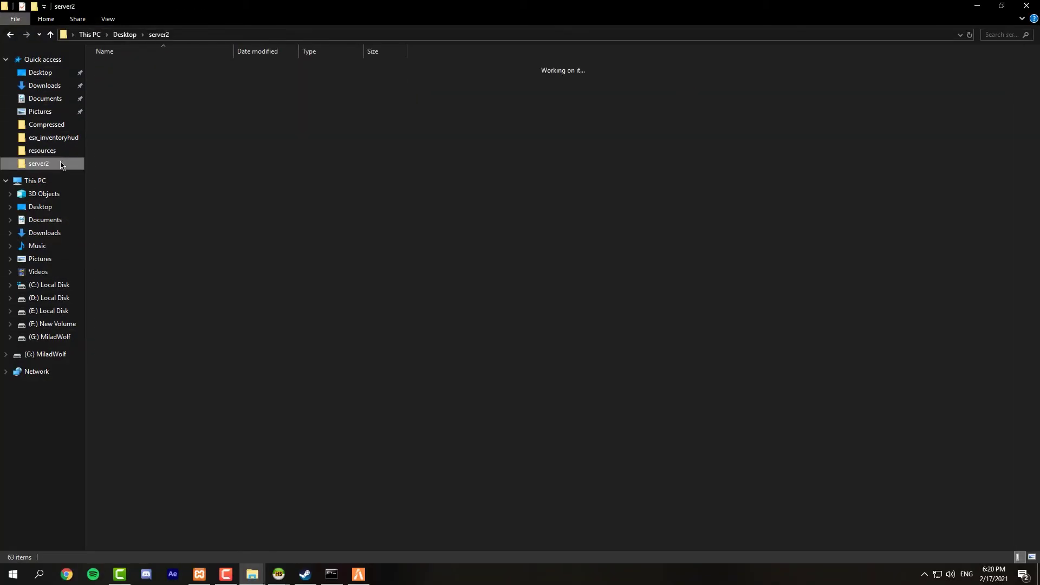
{"action": "double_click", "coordinate": [135, 103]}
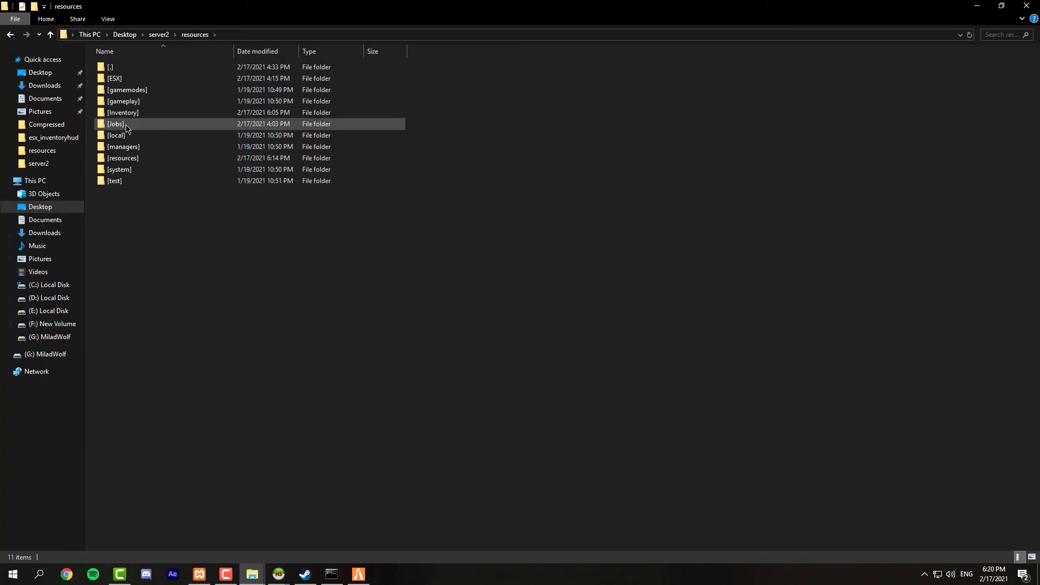
{"action": "double_click", "coordinate": [129, 112]}
{"action": "double_click", "coordinate": [129, 76]}
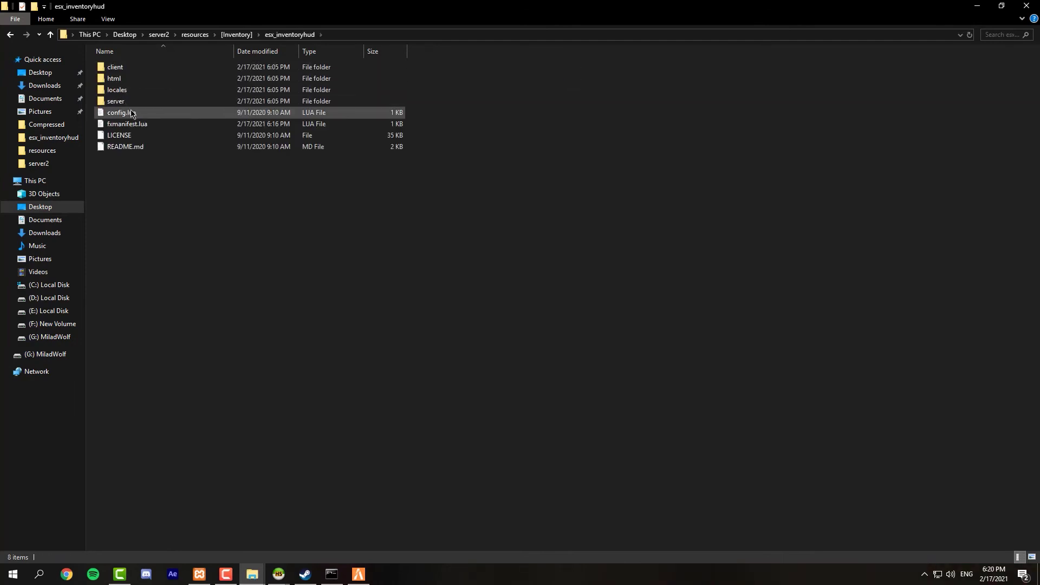
{"action": "double_click", "coordinate": [142, 67]}
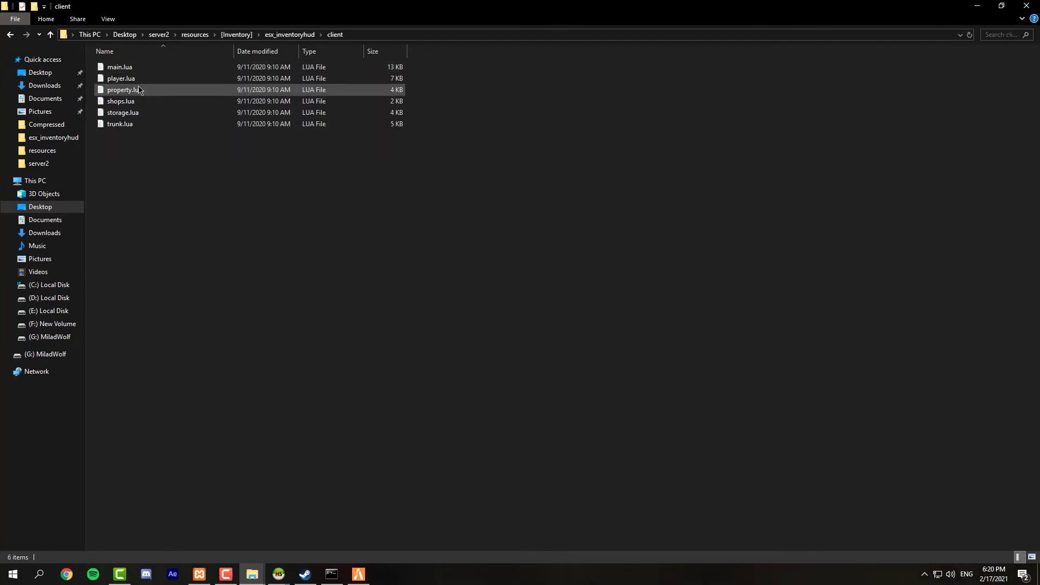
Step: Open all the client Lua files in Visual Studio Code and search them for "pou"
{"action": "key", "text": "ctrl+a"}
{"action": "left_click_drag", "start_coordinate": [151, 95], "coordinate": [344, 578]}
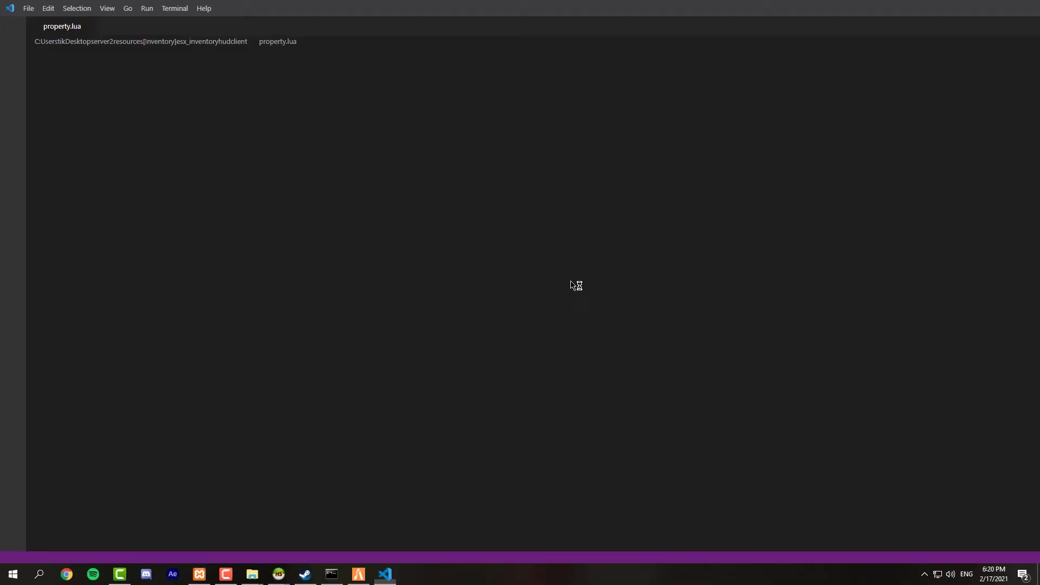
{"action": "type", "text": "pou"}
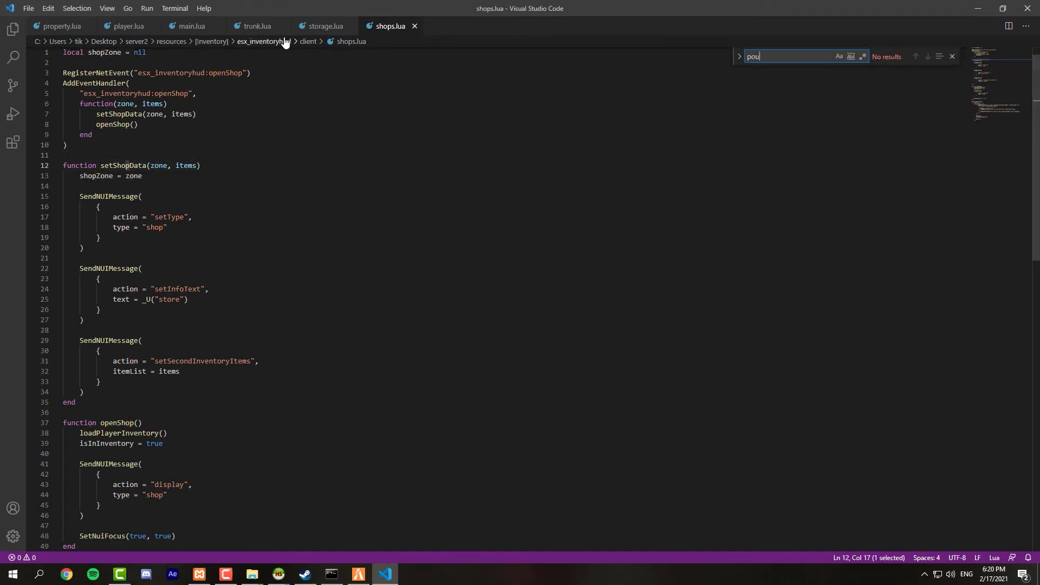
{"action": "left_click", "coordinate": [301, 26]}
{"action": "left_click", "coordinate": [267, 25]}
{"action": "left_click", "coordinate": [194, 27]}
{"action": "left_click", "coordinate": [126, 26]}
{"action": "left_click", "coordinate": [64, 26]}
{"action": "left_click", "coordinate": [982, 6]}
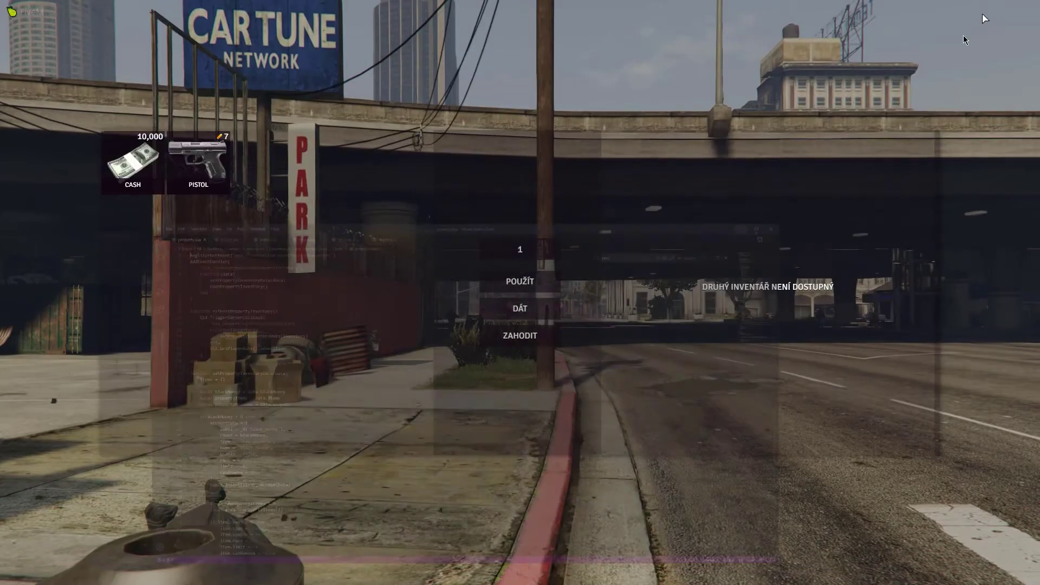
Step: Return to the esx_inventoryhud folder and open the Lua files of its server folder in Visual Studio Code
{"action": "key", "text": "alt+Tab"}
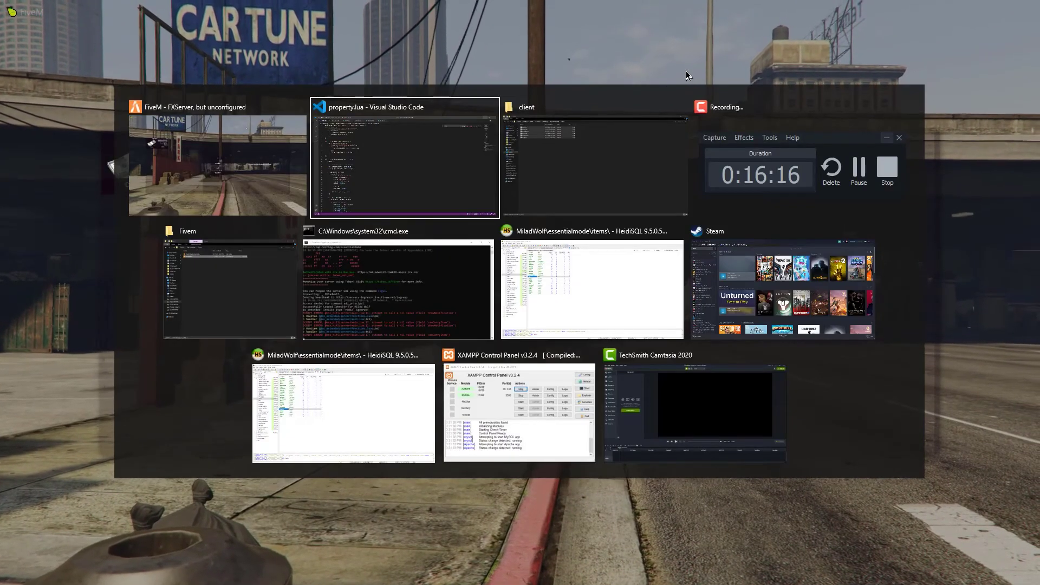
{"action": "key", "text": "alt+Tab"}
{"action": "key", "text": "alt+Up"}
{"action": "left_click", "coordinate": [139, 105]}
{"action": "double_click", "coordinate": [139, 104]}
{"action": "left_click_drag", "start_coordinate": [139, 104], "coordinate": [154, 69]}
{"action": "right_click", "coordinate": [156, 74]}
{"action": "left_click", "coordinate": [265, 95]}
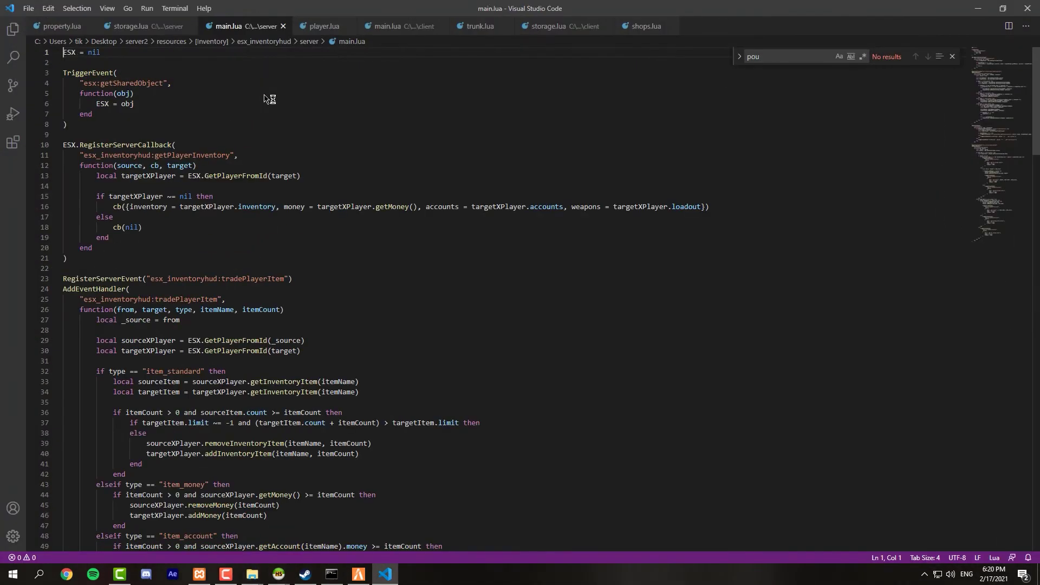
Step: Check each of the open client and server Lua files for the search text "pou"
{"action": "left_click", "coordinate": [130, 27]}
{"action": "left_click", "coordinate": [57, 27]}
{"action": "left_click", "coordinate": [109, 28]}
{"action": "left_click", "coordinate": [231, 26]}
{"action": "left_click", "coordinate": [319, 27]}
{"action": "left_click", "coordinate": [391, 27]}
{"action": "left_click", "coordinate": [478, 27]}
{"action": "left_click", "coordinate": [547, 27]}
{"action": "left_click", "coordinate": [624, 28]}
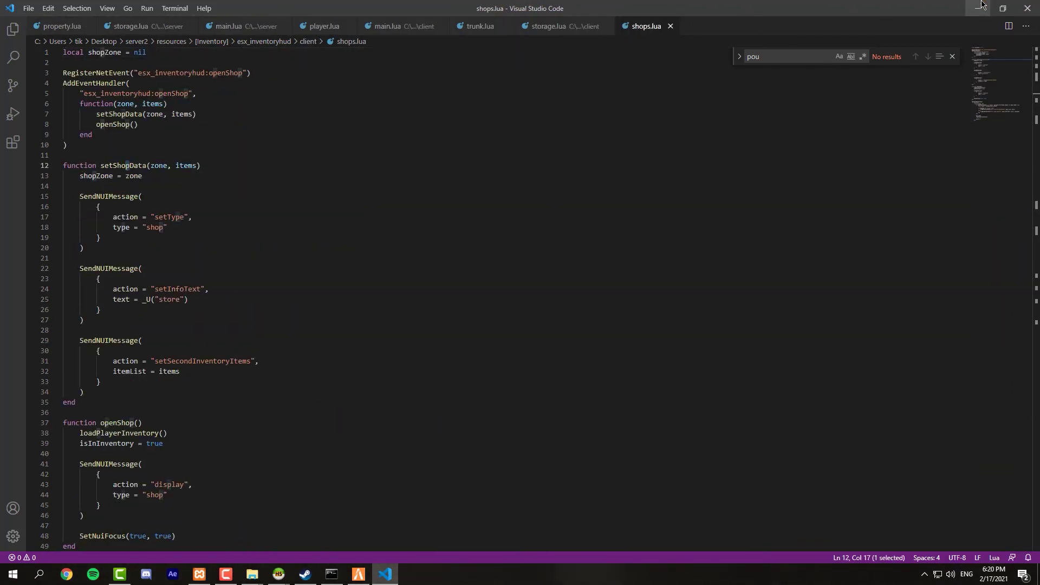
{"action": "left_click", "coordinate": [982, 8]}
Step: Open config.lua from the esx_inventoryhud folder and check its settings for the search text
{"action": "key", "text": "BackSpace"}
{"action": "double_click", "coordinate": [121, 112]}
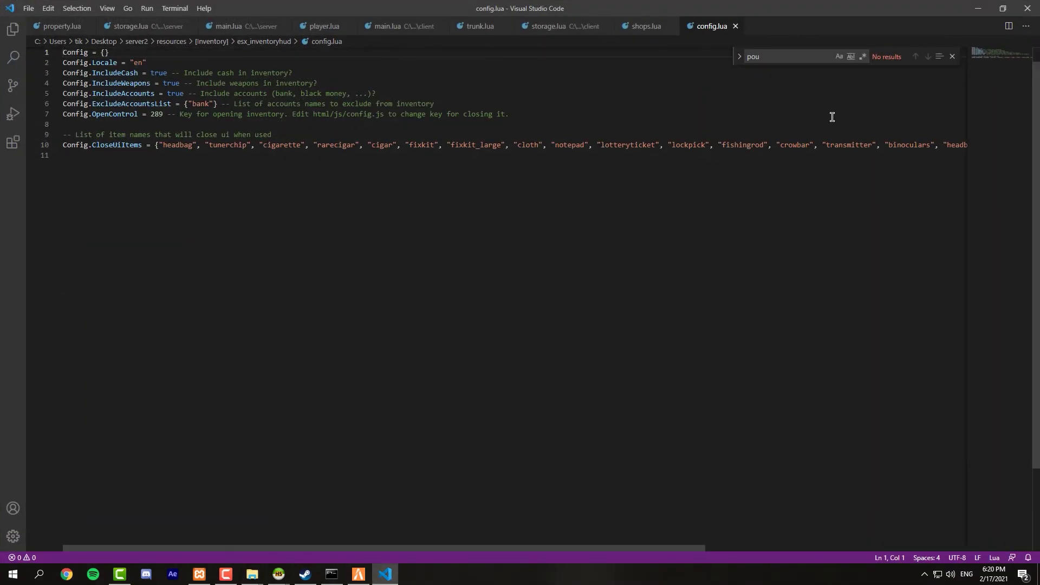
{"action": "left_click", "coordinate": [978, 8]}
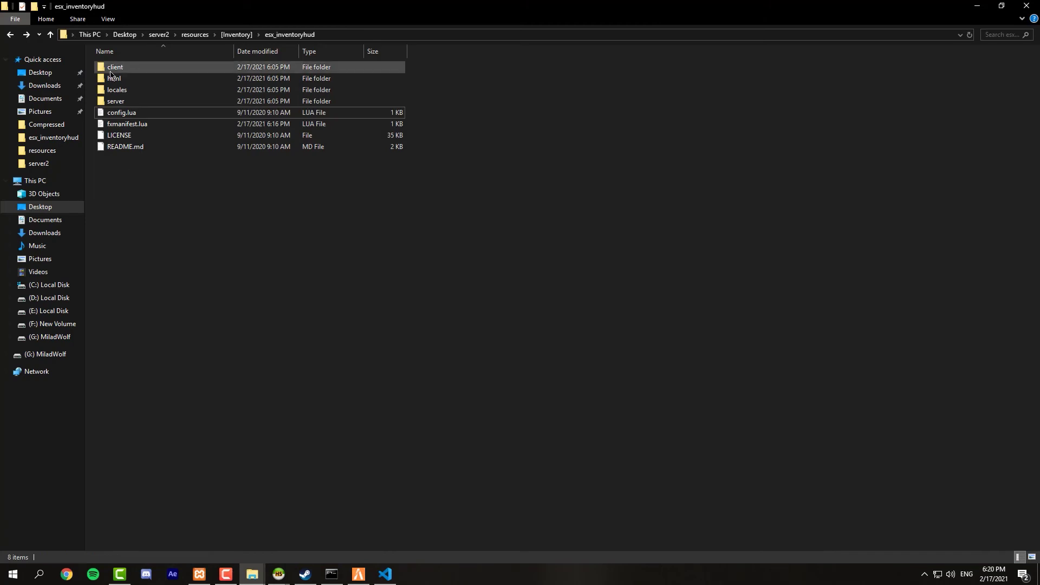
Step: Examine the en.lua, cs.lua and fr.lua translations in the locales folder of esx_inventoryhud
{"action": "double_click", "coordinate": [118, 90]}
{"action": "left_click", "coordinate": [123, 80]}
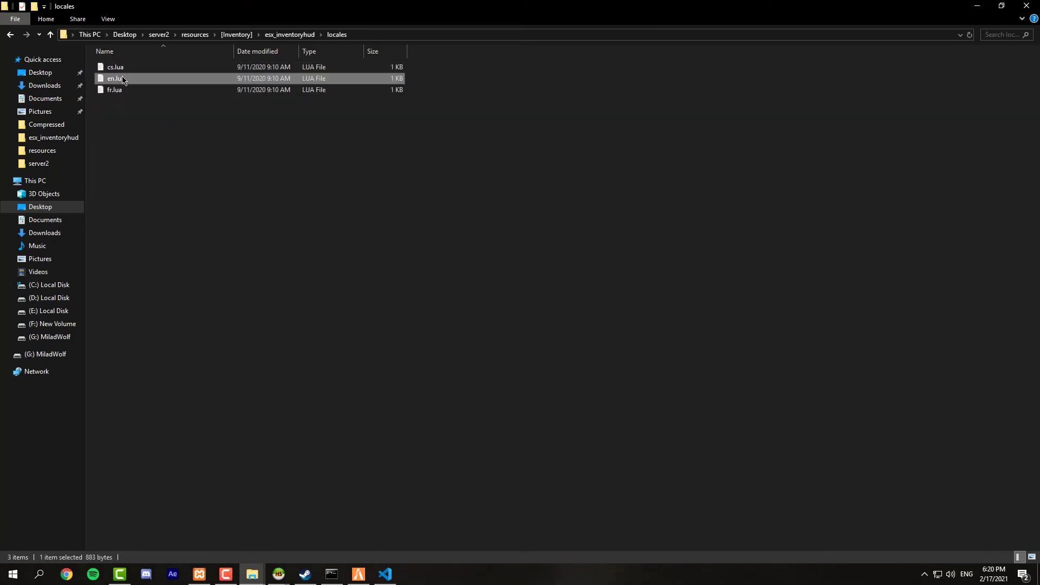
{"action": "double_click", "coordinate": [123, 81]}
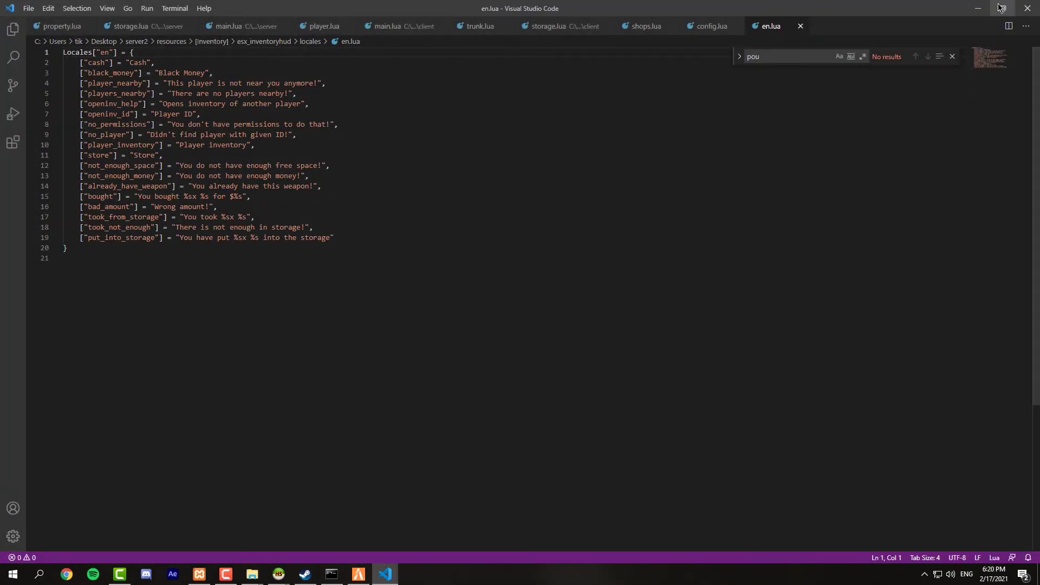
{"action": "left_click", "coordinate": [978, 14]}
{"action": "double_click", "coordinate": [123, 69]}
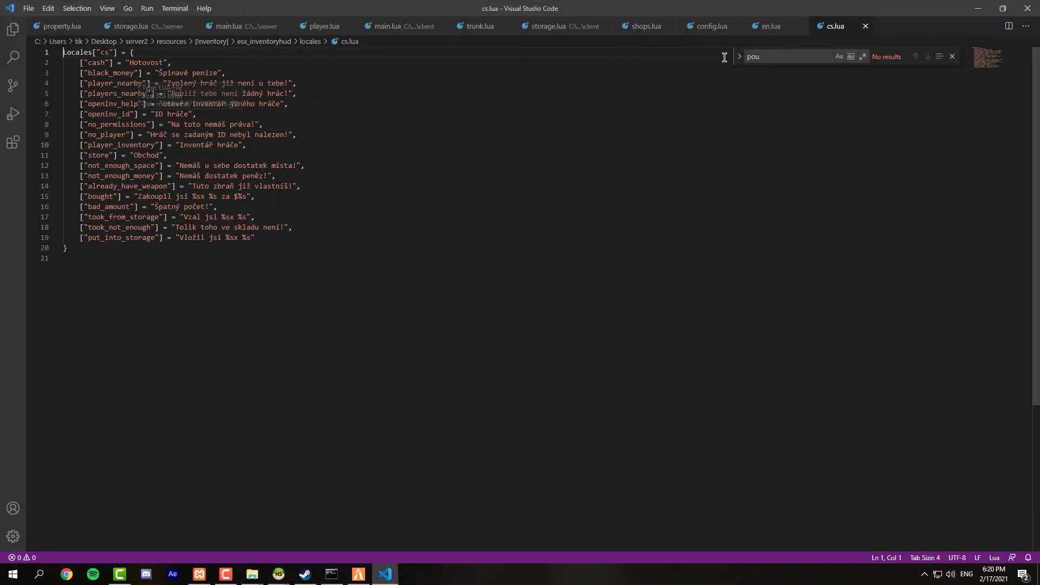
{"action": "left_click", "coordinate": [978, 8]}
{"action": "double_click", "coordinate": [139, 91]}
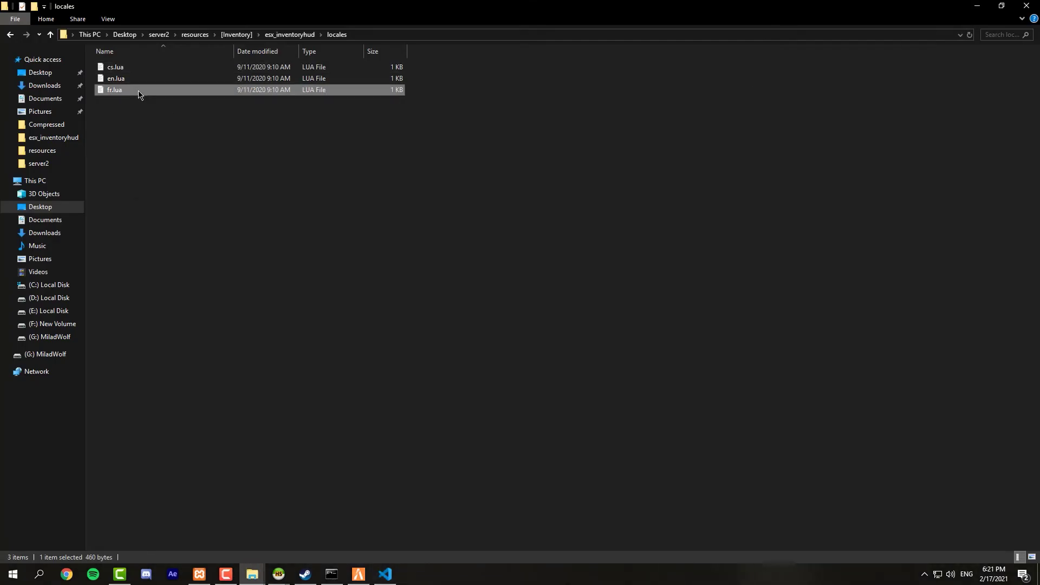
{"action": "left_click", "coordinate": [978, 8]}
{"action": "key", "text": "BackSpace"}
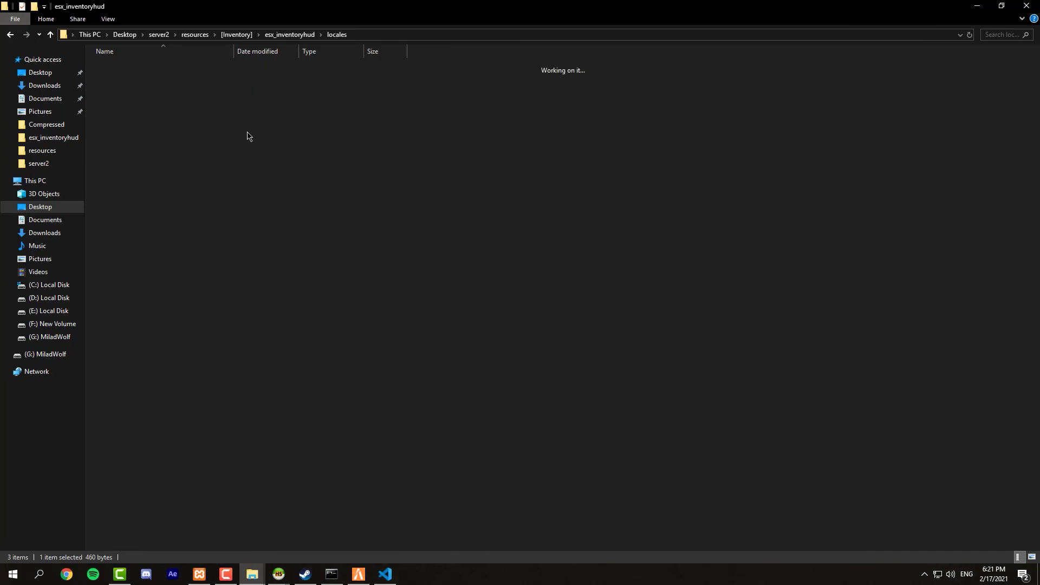
Step: Open config.js from the html/js folder in Notepad, search it for "po" and close the file
{"action": "double_click", "coordinate": [130, 78]}
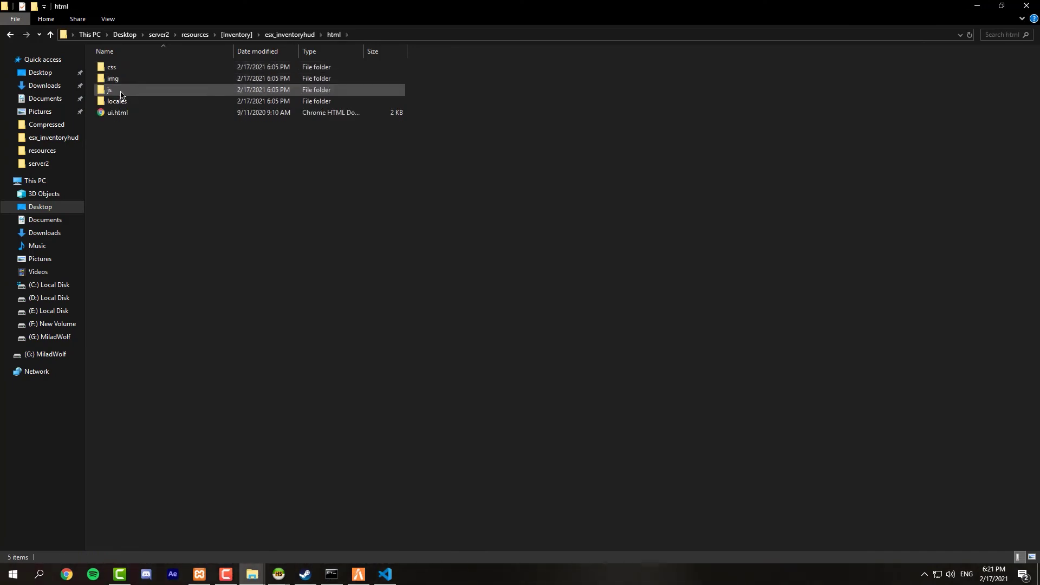
{"action": "double_click", "coordinate": [131, 90]}
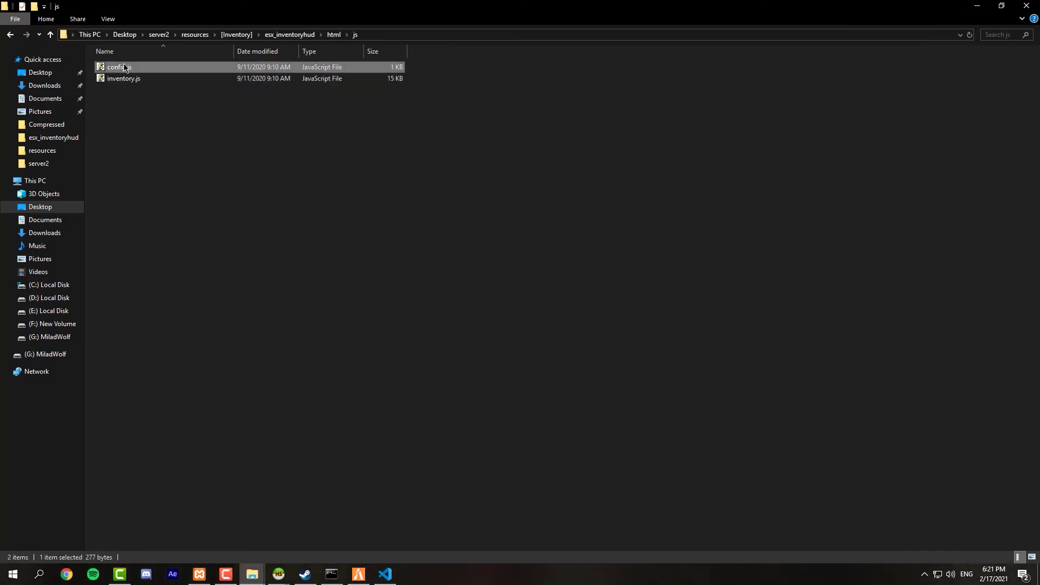
{"action": "right_click", "coordinate": [124, 66]}
{"action": "left_click", "coordinate": [150, 84]}
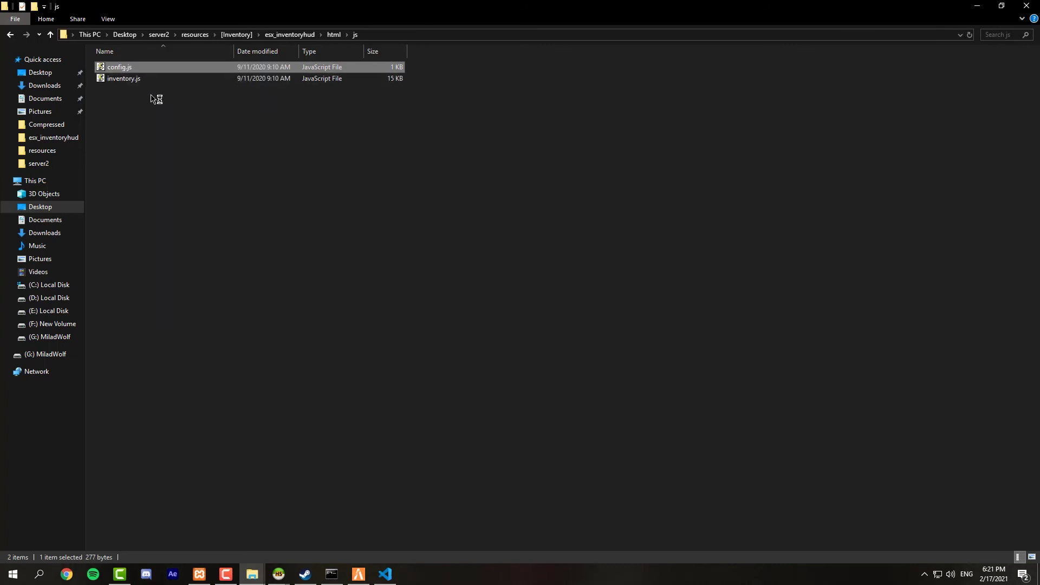
{"action": "right_click", "coordinate": [146, 78]}
{"action": "left_click", "coordinate": [116, 93]}
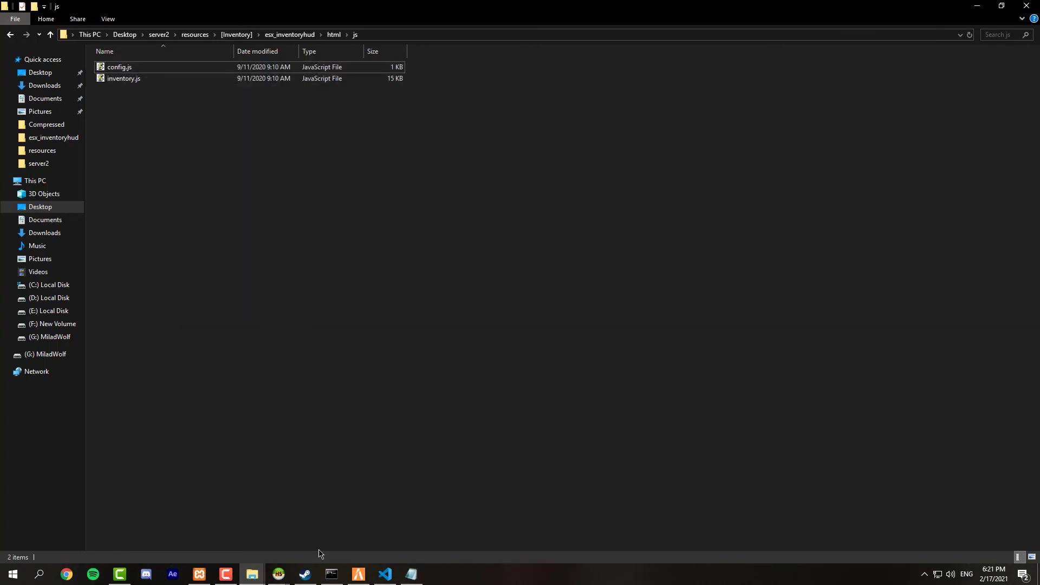
{"action": "left_click", "coordinate": [411, 575]}
{"action": "left_click", "coordinate": [534, 63]}
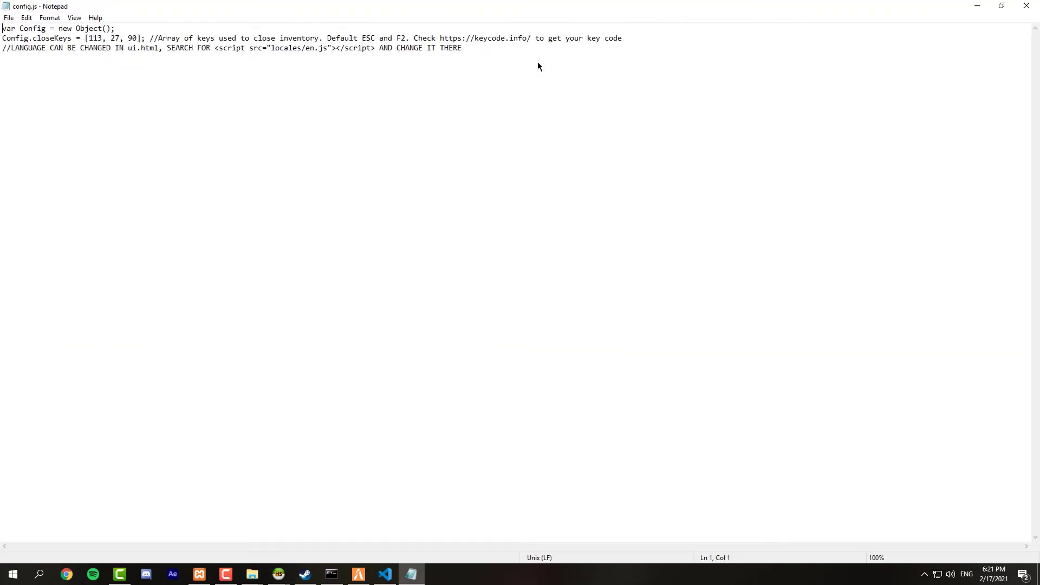
{"action": "key", "text": "ctrl+f"}
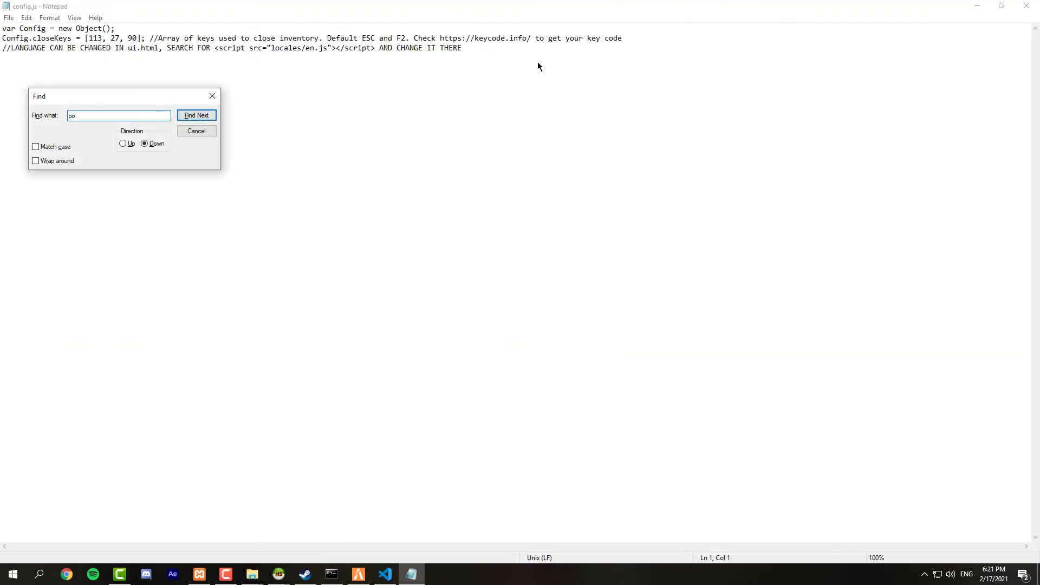
{"action": "key", "text": "Return"}
{"action": "left_click", "coordinate": [546, 327]}
{"action": "left_click", "coordinate": [1027, 6]}
Step: Open inventory.js in Visual Studio Code and compare it with the action labels of the in-game inventory
{"action": "right_click", "coordinate": [116, 83]}
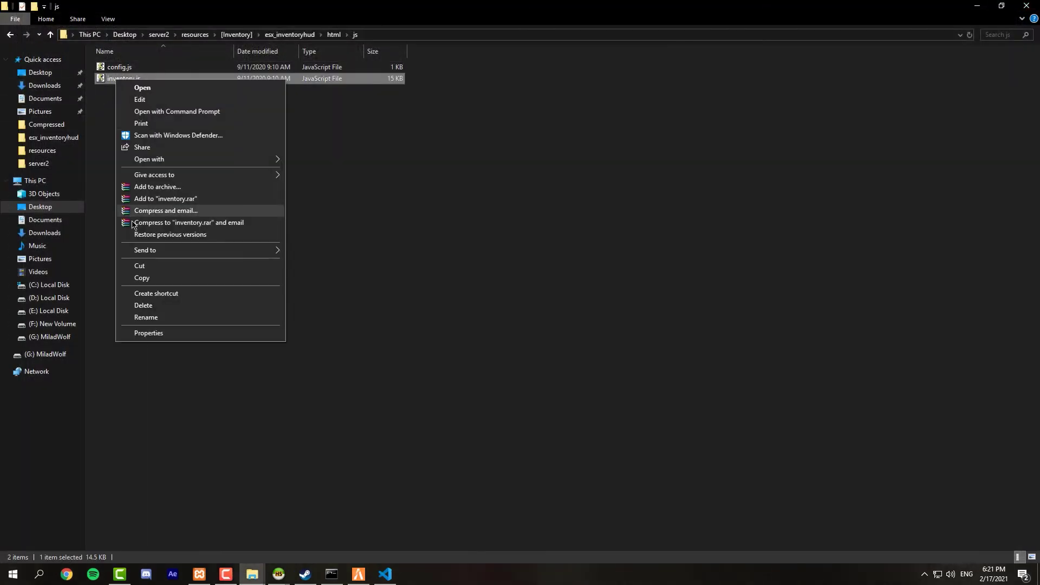
{"action": "mouse_move", "coordinate": [163, 160]}
{"action": "left_click", "coordinate": [325, 181]}
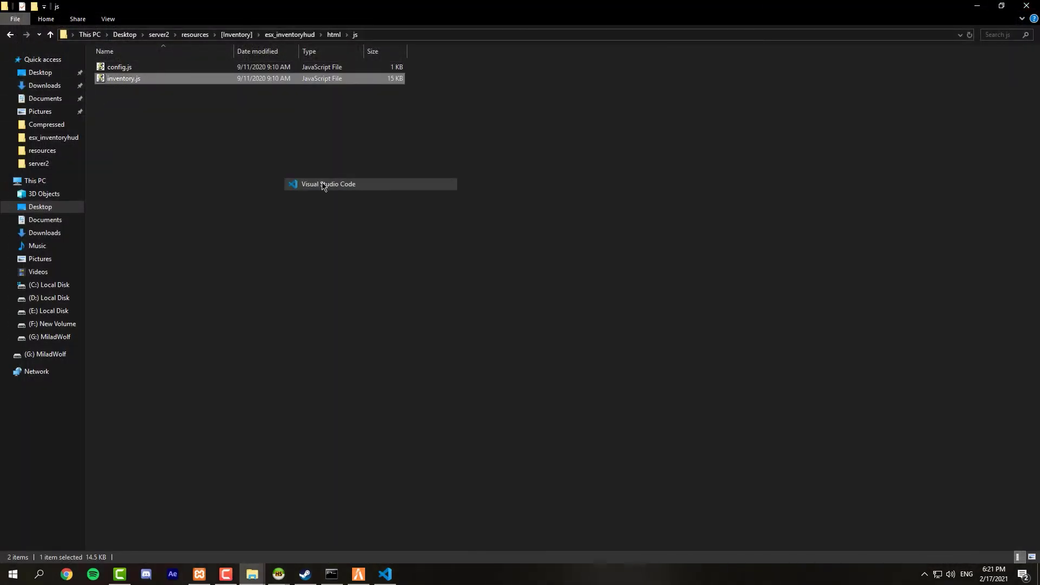
{"action": "left_click", "coordinate": [344, 112]}
{"action": "key", "text": "alt+Tab"}
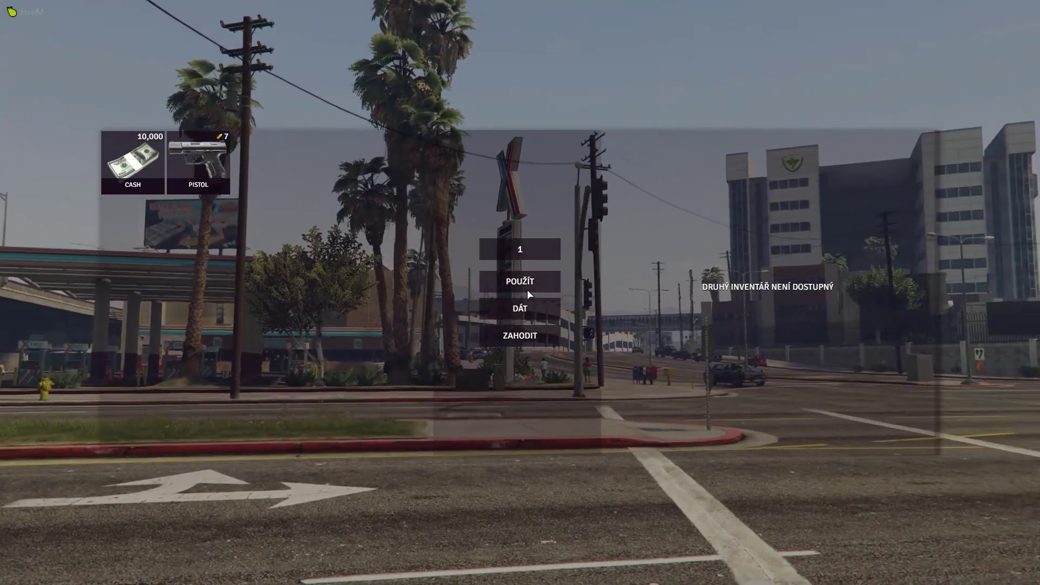
{"action": "key", "text": "alt+Tab"}
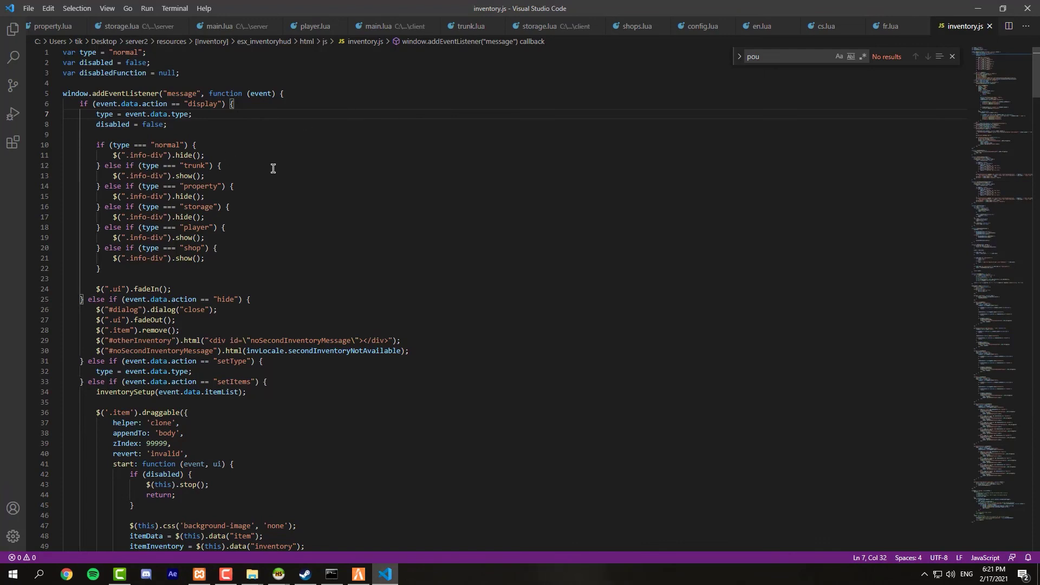
{"action": "left_click", "coordinate": [977, 5]}
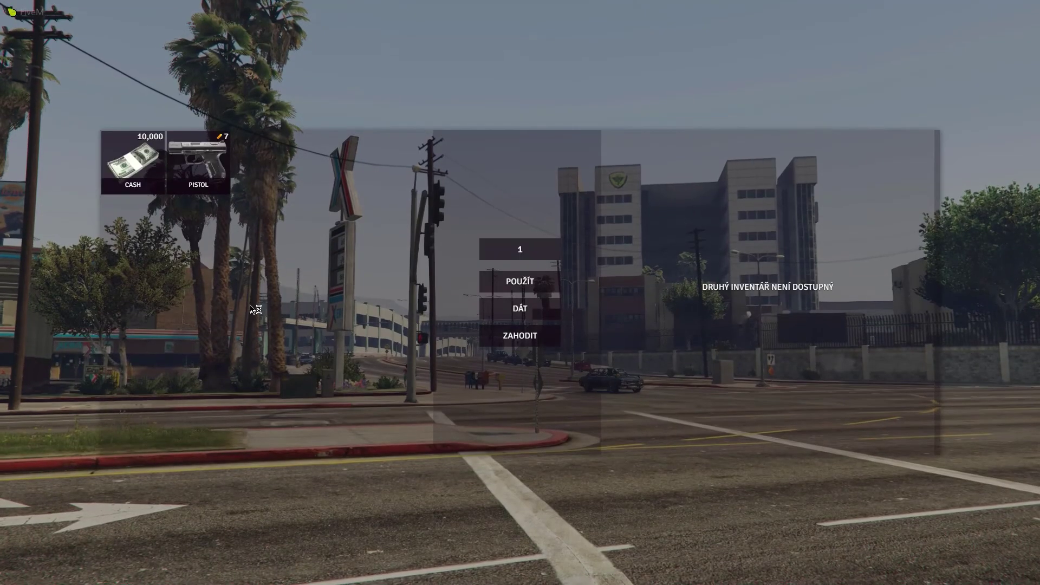
{"action": "key", "text": "alt+Tab"}
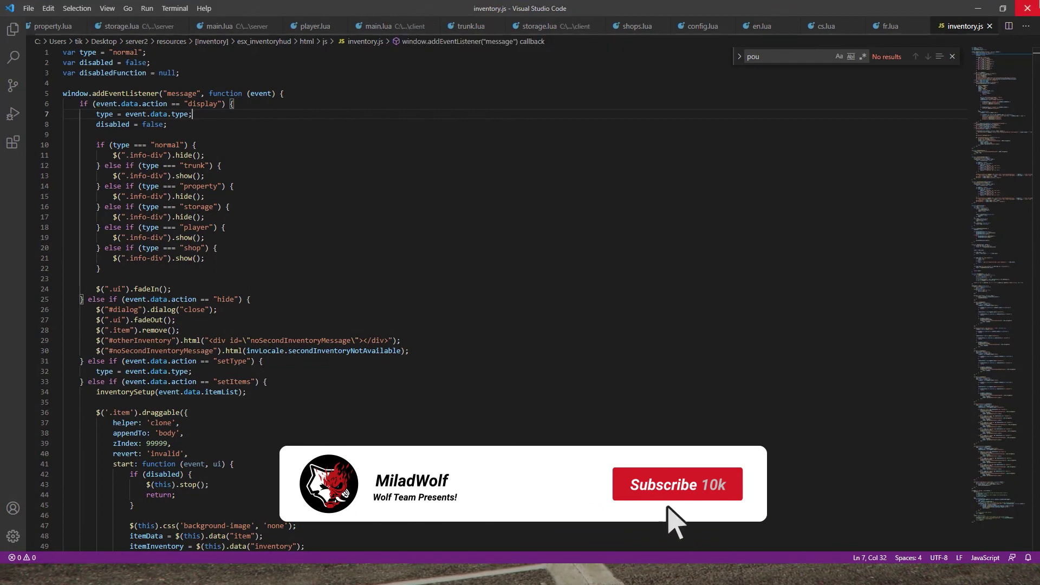
Step: Close Visual Studio Code and go back up to the html folder of esx_inventoryhud in File Explorer
{"action": "key", "text": "alt+Tab"}
{"action": "key", "text": "alt+Tab"}
{"action": "key", "text": "BackSpace"}
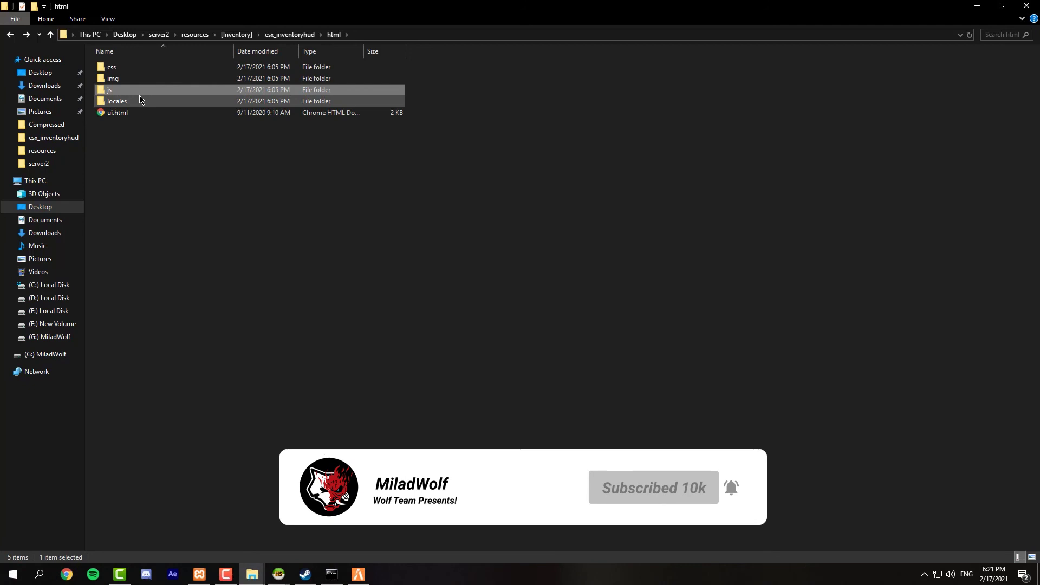